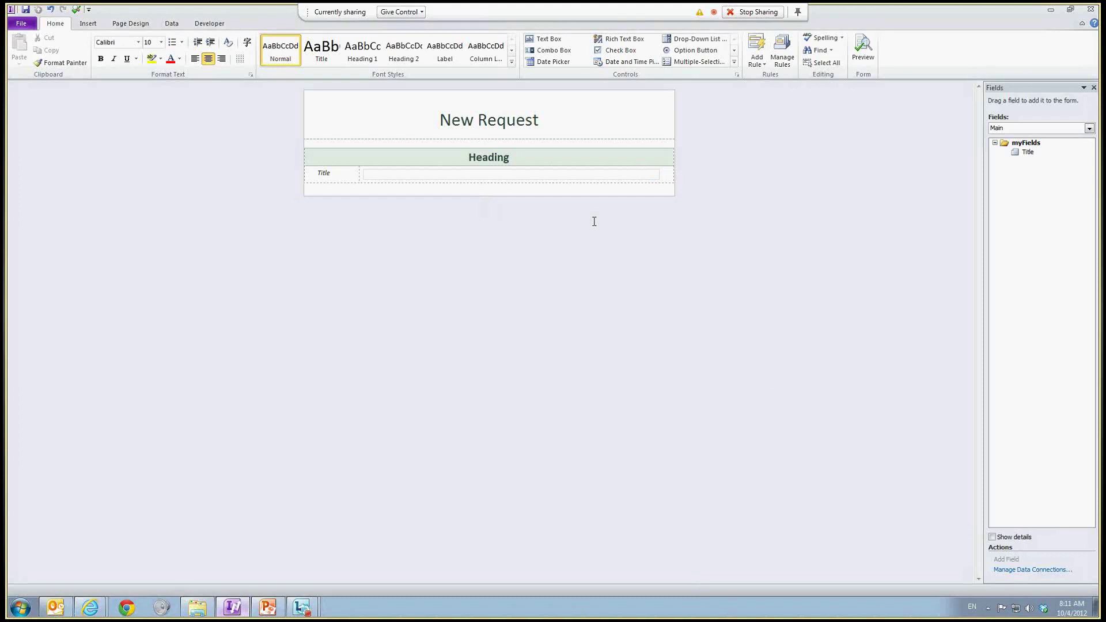
# - Show the full list of form controls and start adding a custom control of the Template Part type
pyautogui.click(738, 77)
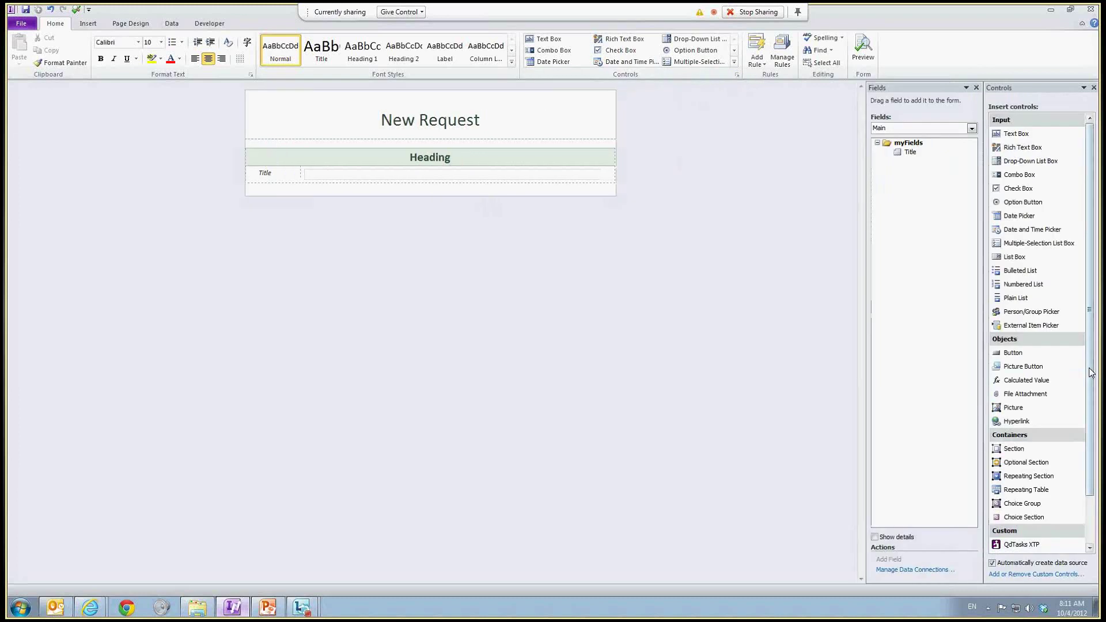
pyautogui.moveTo(1090, 372); pyautogui.dragTo(1091, 418)
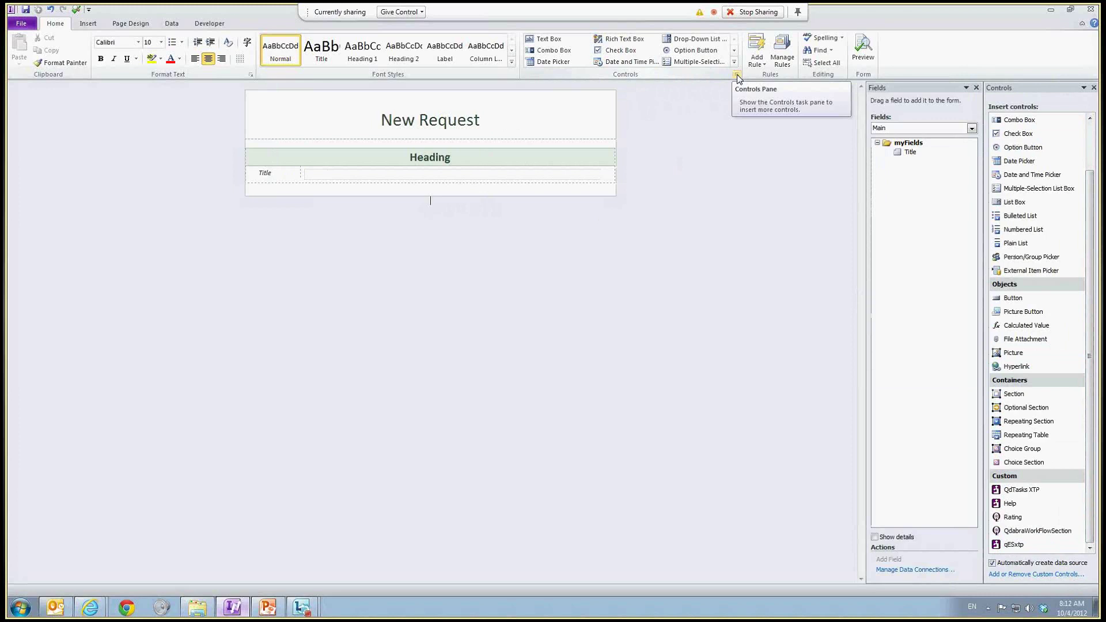
pyautogui.click(1026, 574)
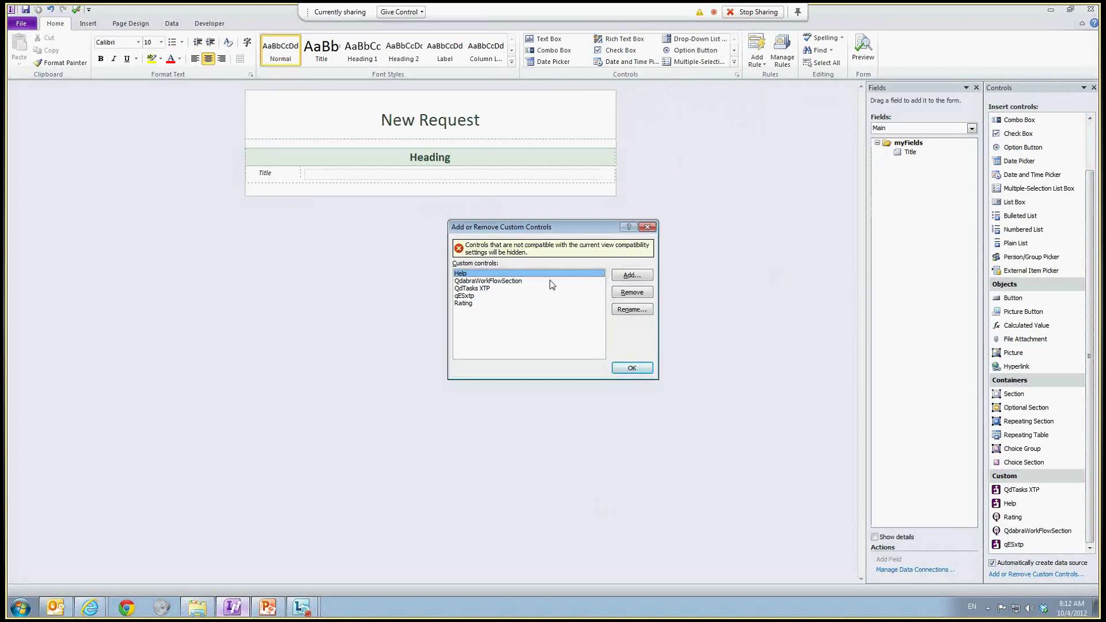
pyautogui.click(631, 275)
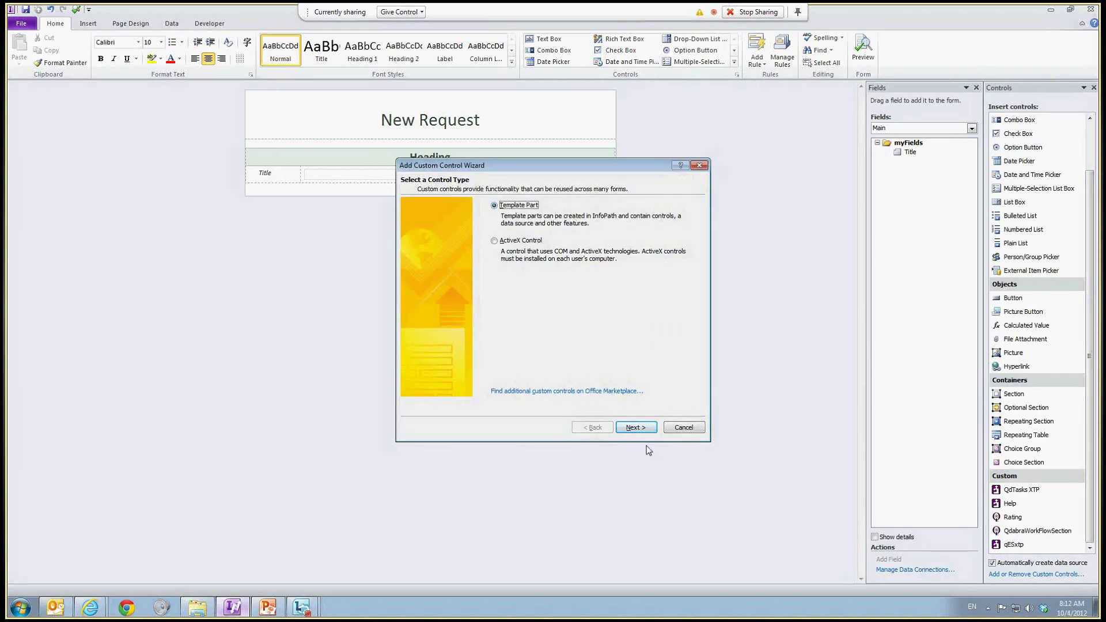
pyautogui.click(636, 427)
# - Choose Tasks.xtp2 from the XTPs\Tasks folder on the Work (G:) drive as the template part and finish adding it
pyautogui.click(672, 235)
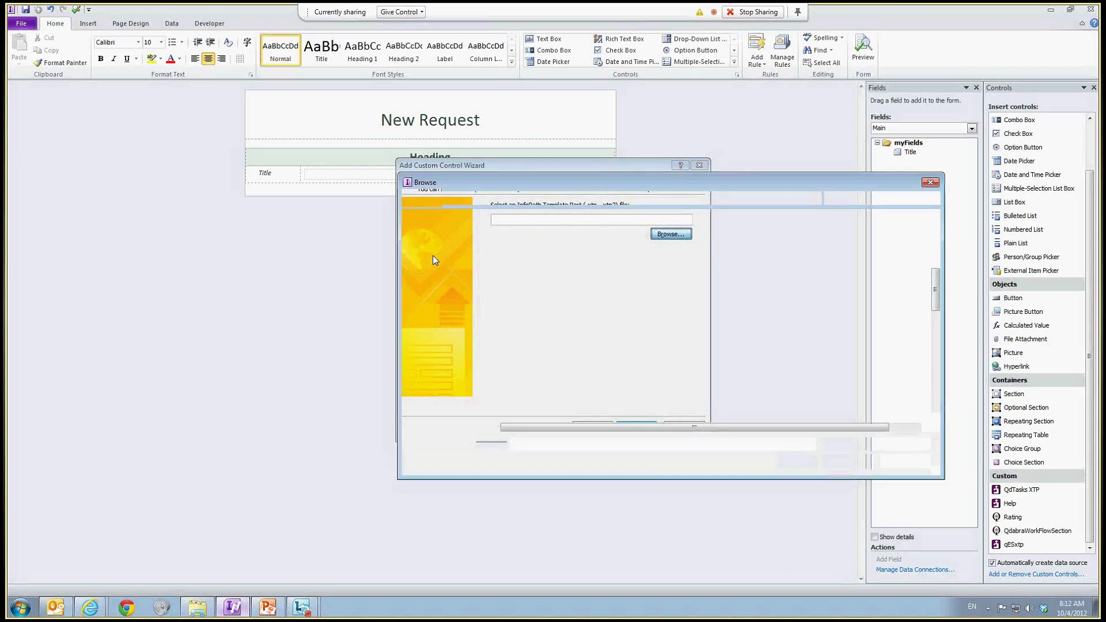
pyautogui.scroll(-3, 444, 323)
pyautogui.click(445, 377)
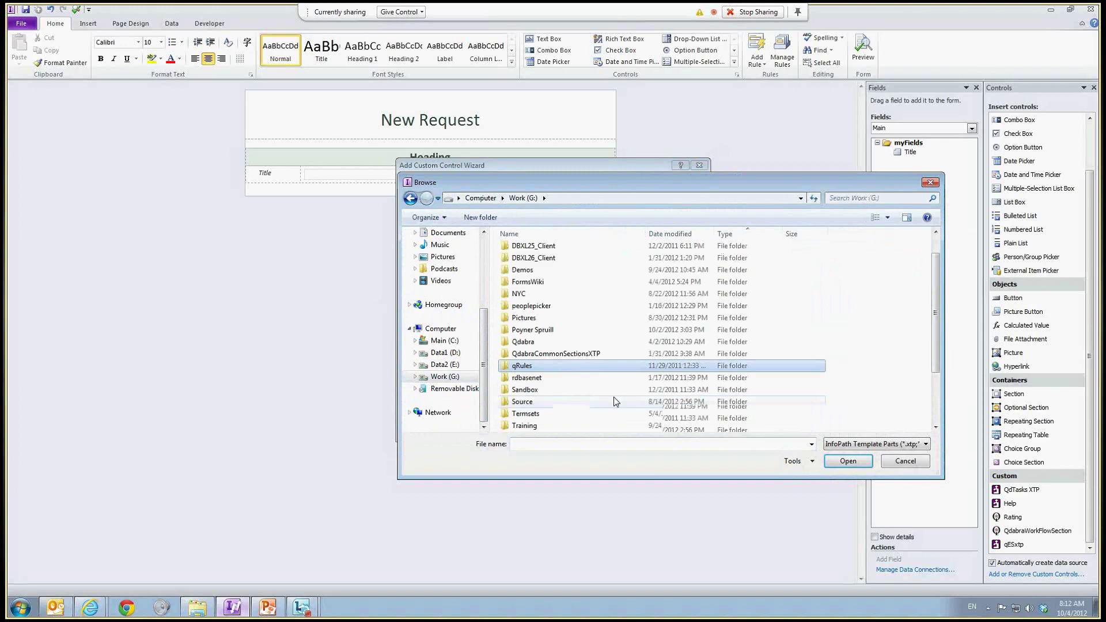
pyautogui.scroll(-3, 507, 392)
pyautogui.doubleClick(542, 402)
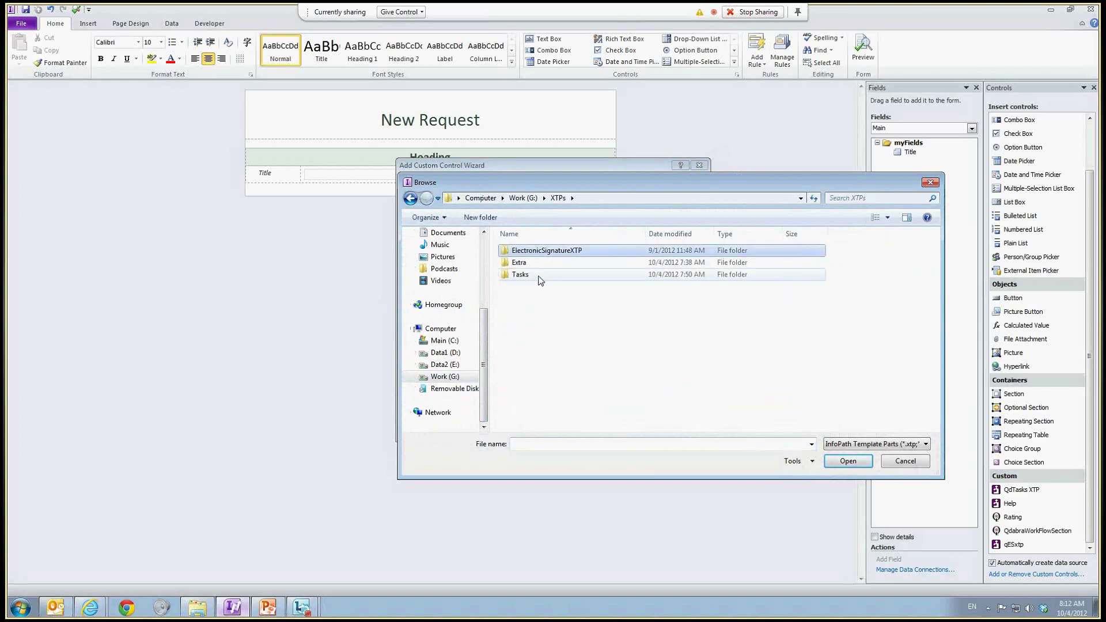
pyautogui.doubleClick(521, 274)
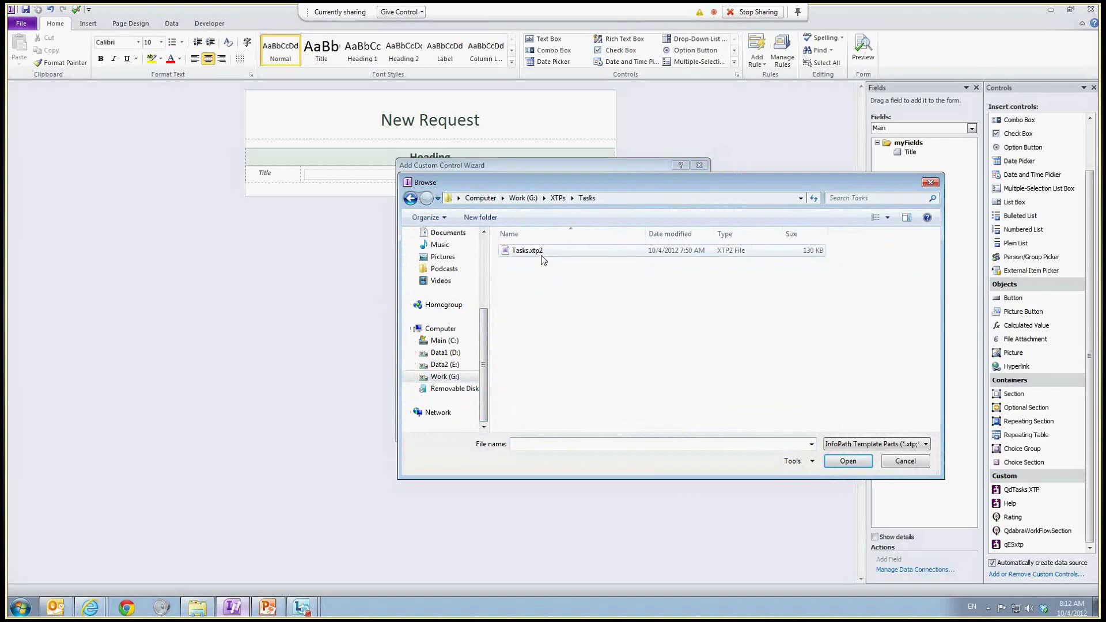
pyautogui.doubleClick(527, 251)
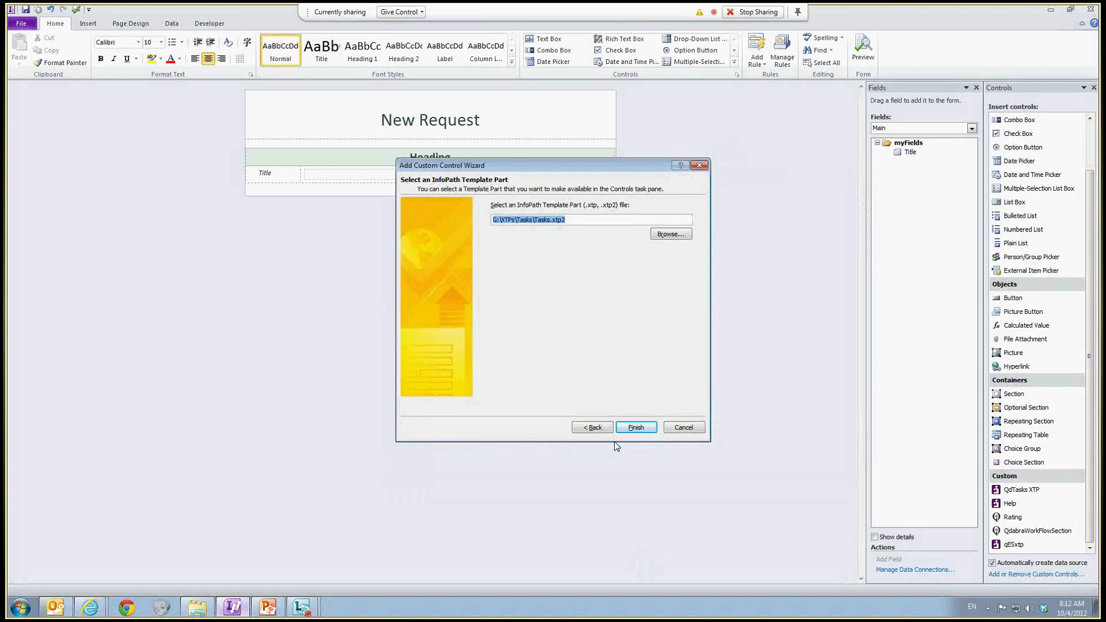
pyautogui.click(635, 428)
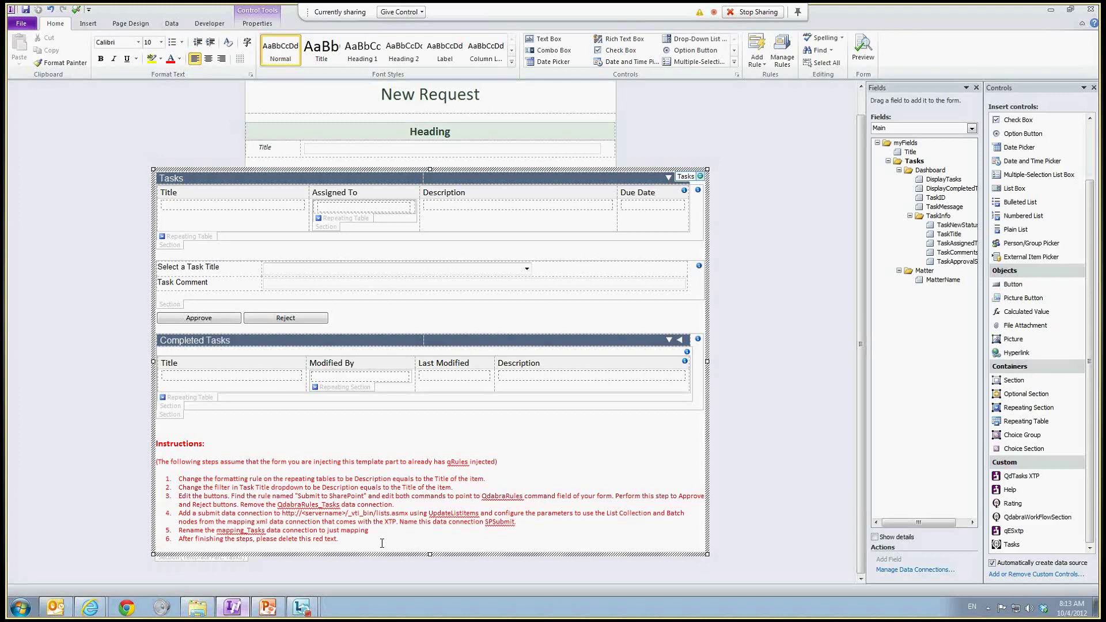
# - Change the Hide rows rule of the Tasks repeating table so its condition is Description is not equal to the main data source's Title
pyautogui.click(205, 237)
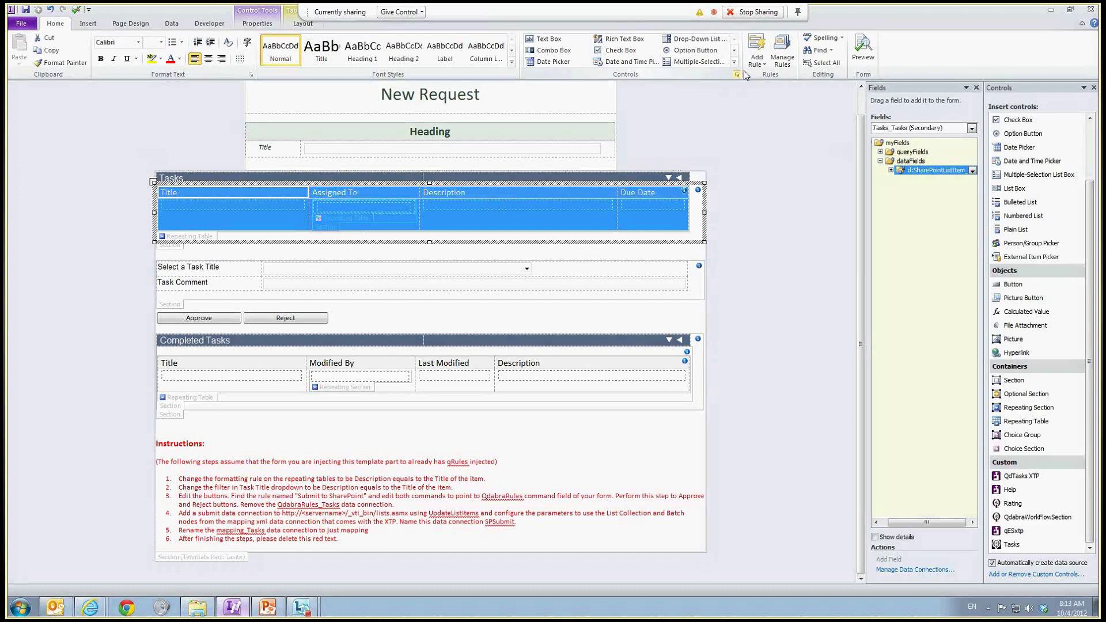
pyautogui.click(781, 50)
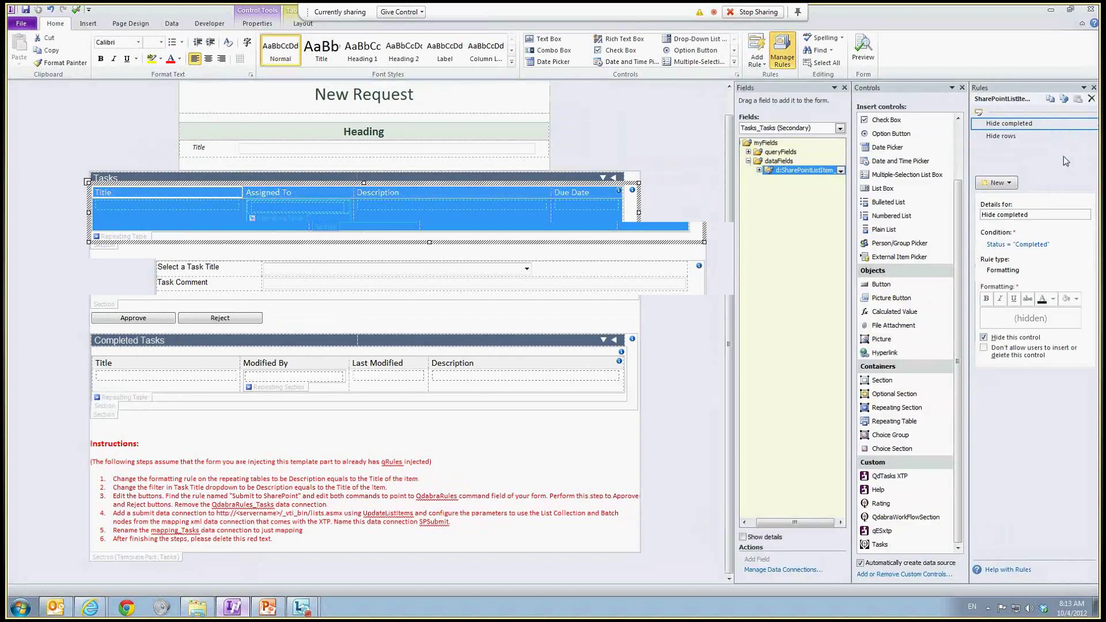
pyautogui.click(1025, 136)
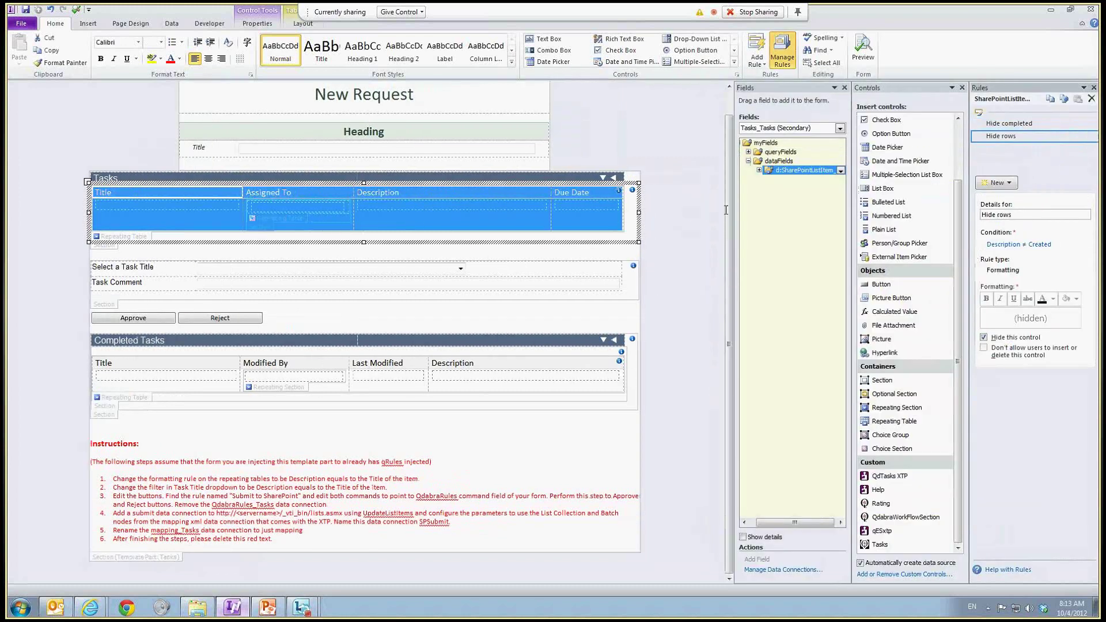
pyautogui.click(1036, 242)
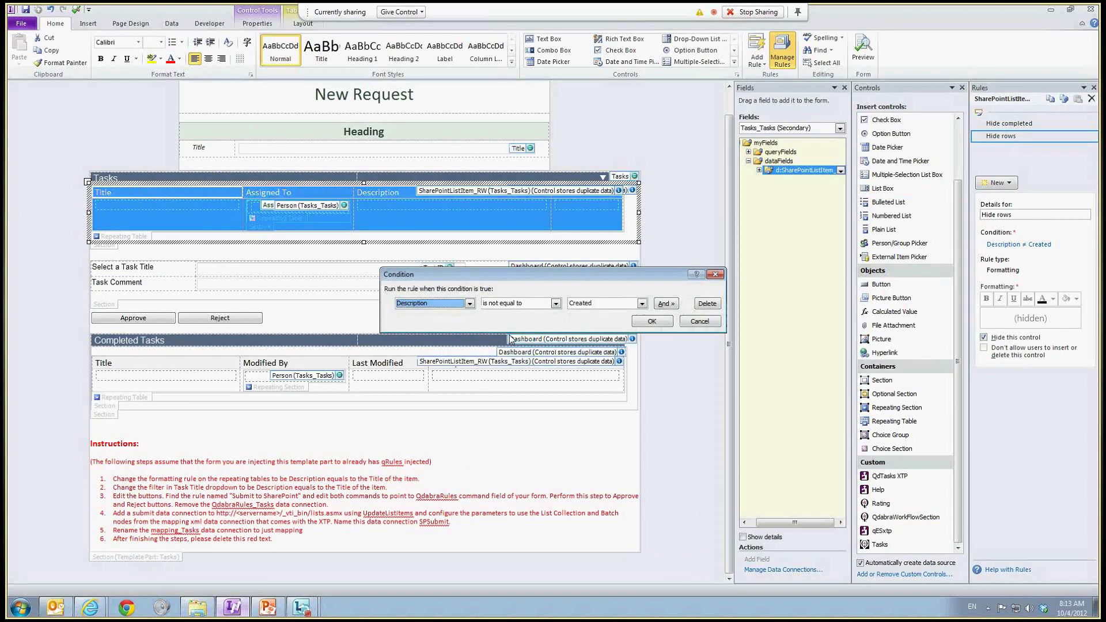
pyautogui.click(642, 303)
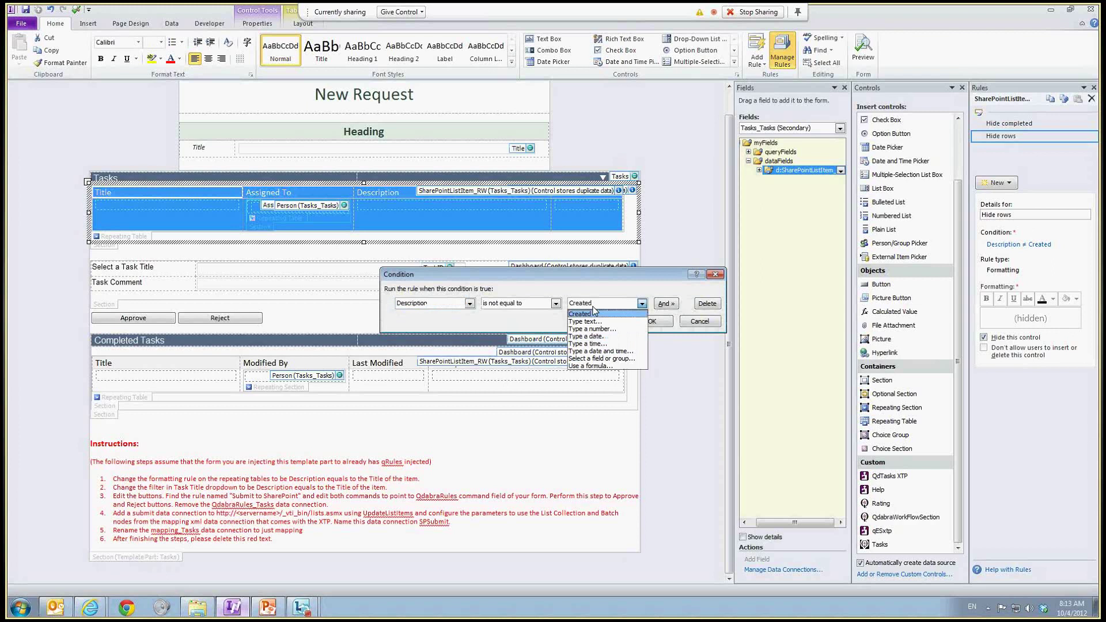
pyautogui.click(601, 359)
pyautogui.click(567, 232)
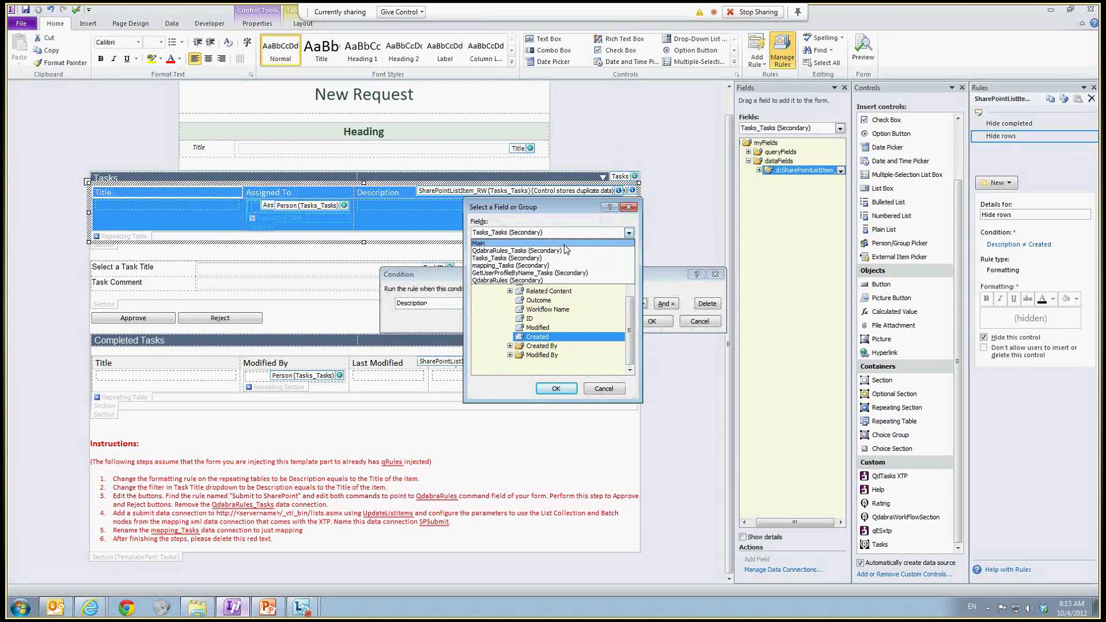
pyautogui.press('Escape')
pyautogui.press('Escape')
pyautogui.click(458, 303)
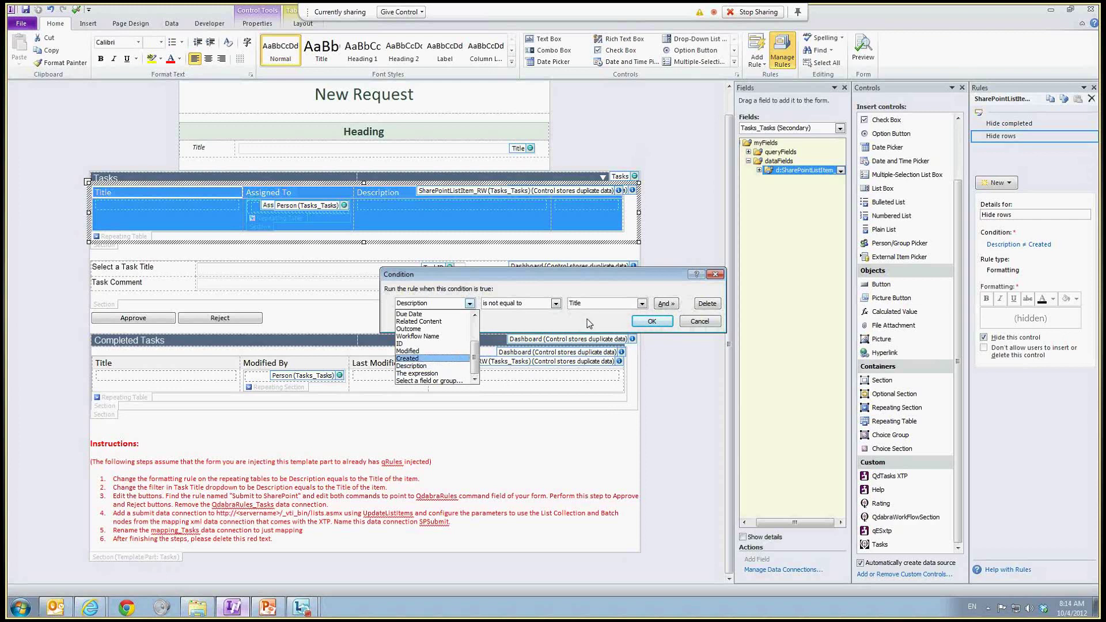
pyautogui.click(652, 320)
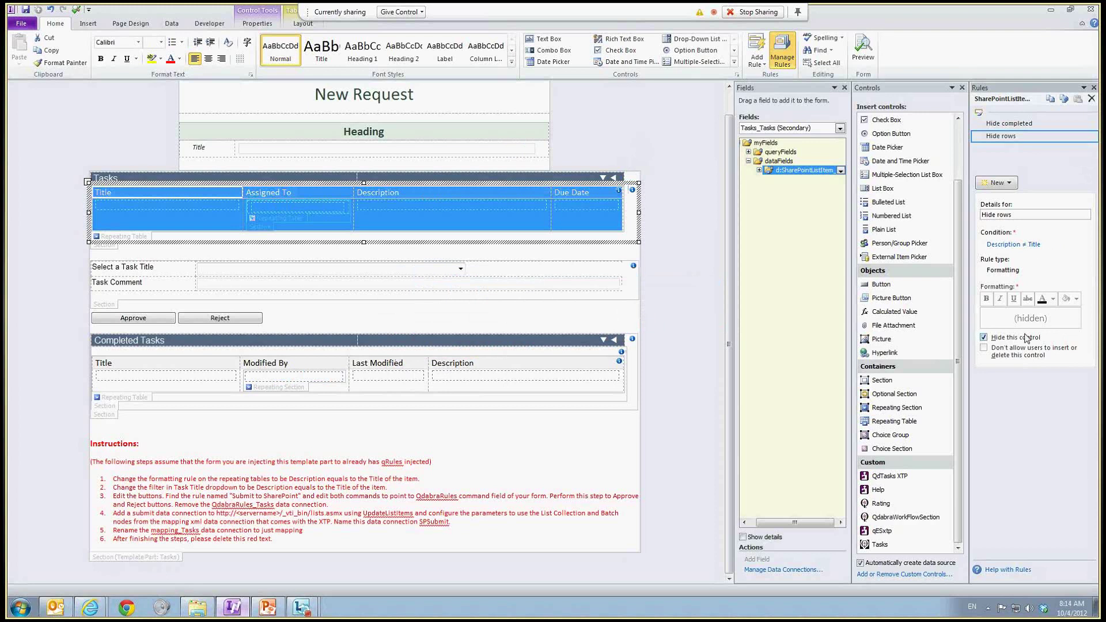
# - Change the Hide rows rule of the Completed Tasks repeating table to the condition Description is not equal to the main Title field
pyautogui.click(133, 398)
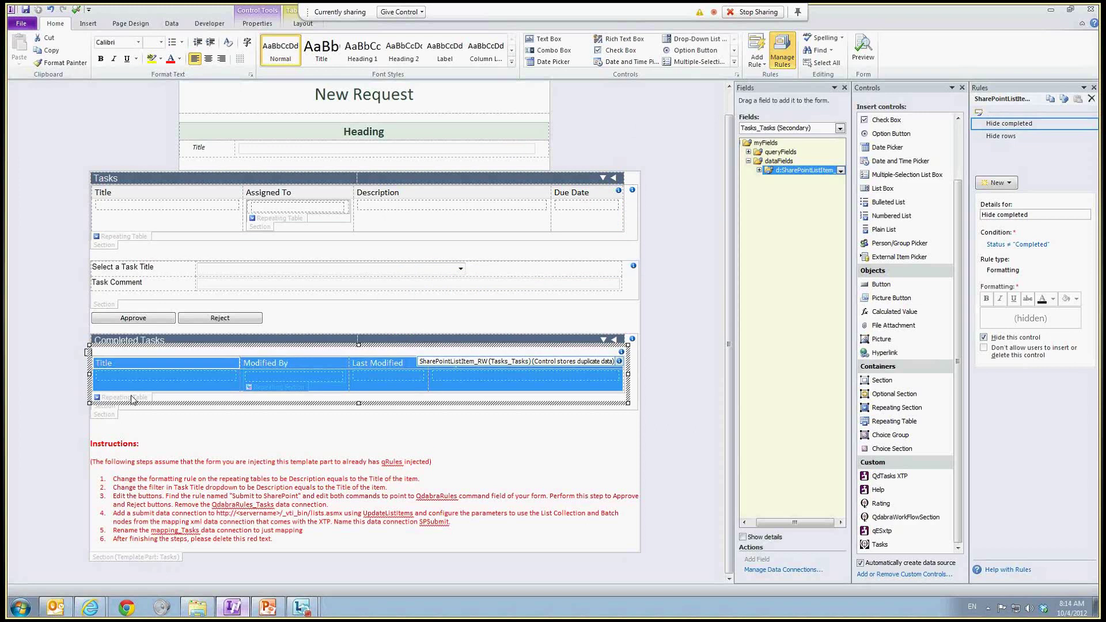
pyautogui.click(1001, 136)
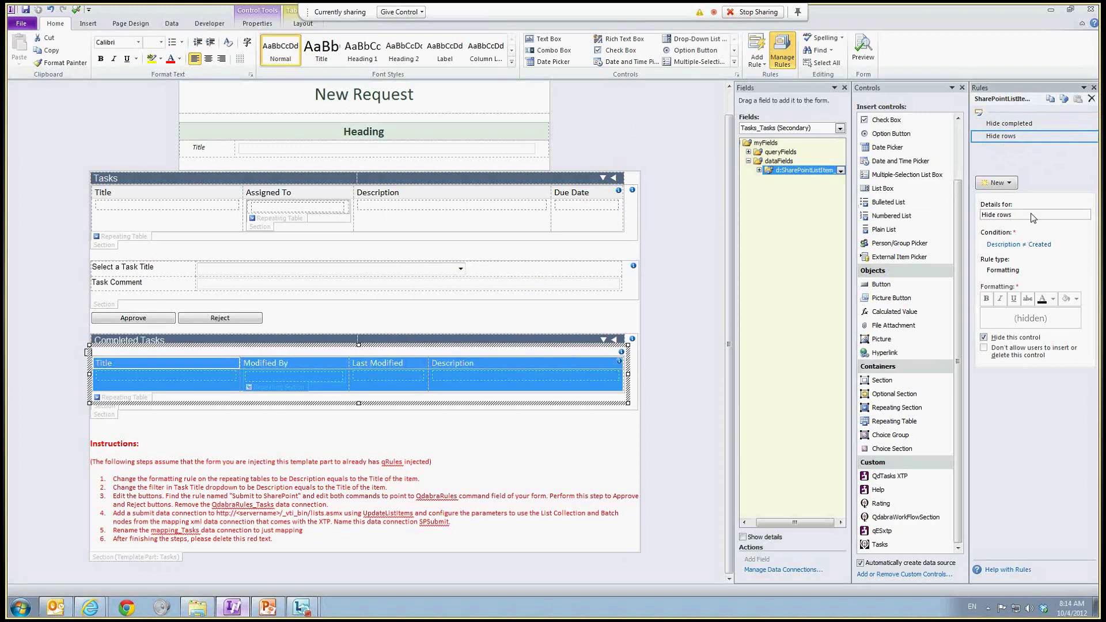
pyautogui.click(1030, 245)
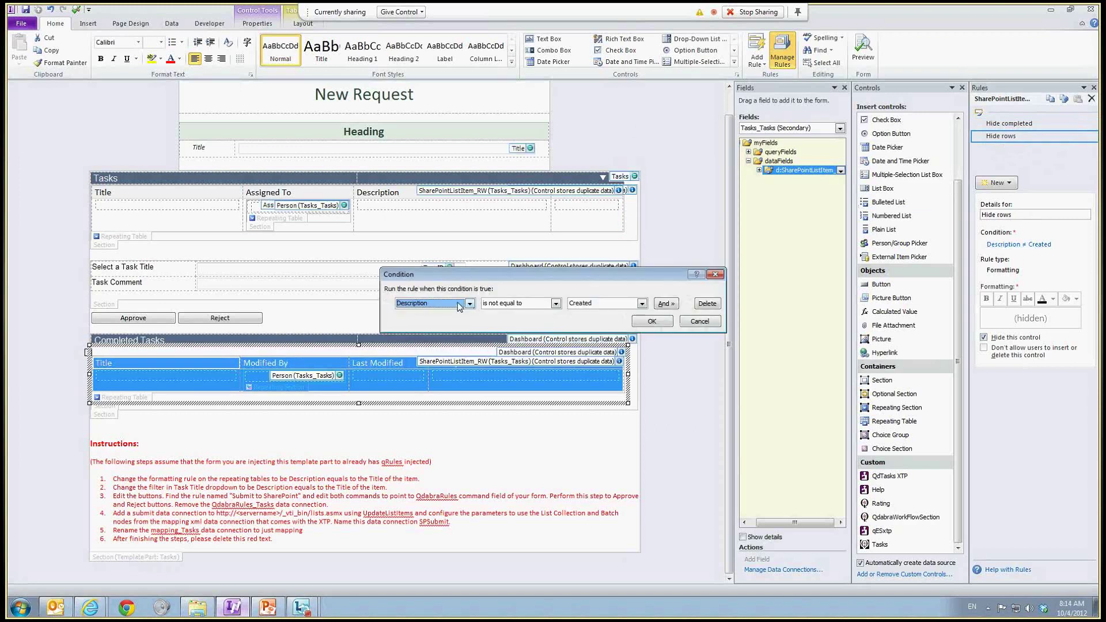
pyautogui.click(641, 304)
pyautogui.click(599, 352)
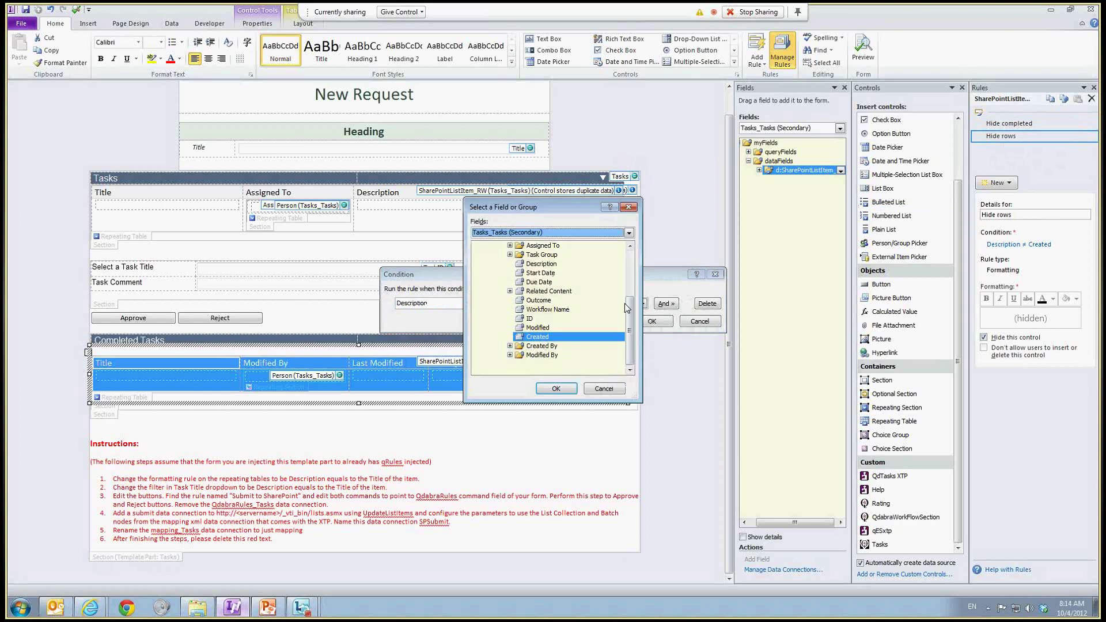
pyautogui.click(611, 233)
pyautogui.click(557, 244)
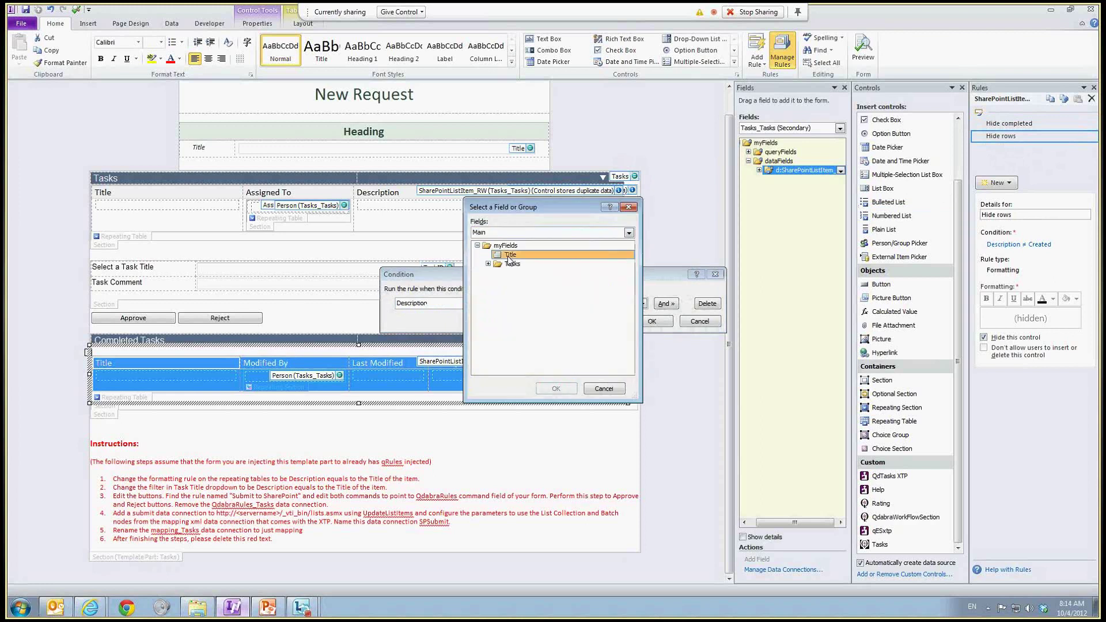
pyautogui.doubleClick(513, 254)
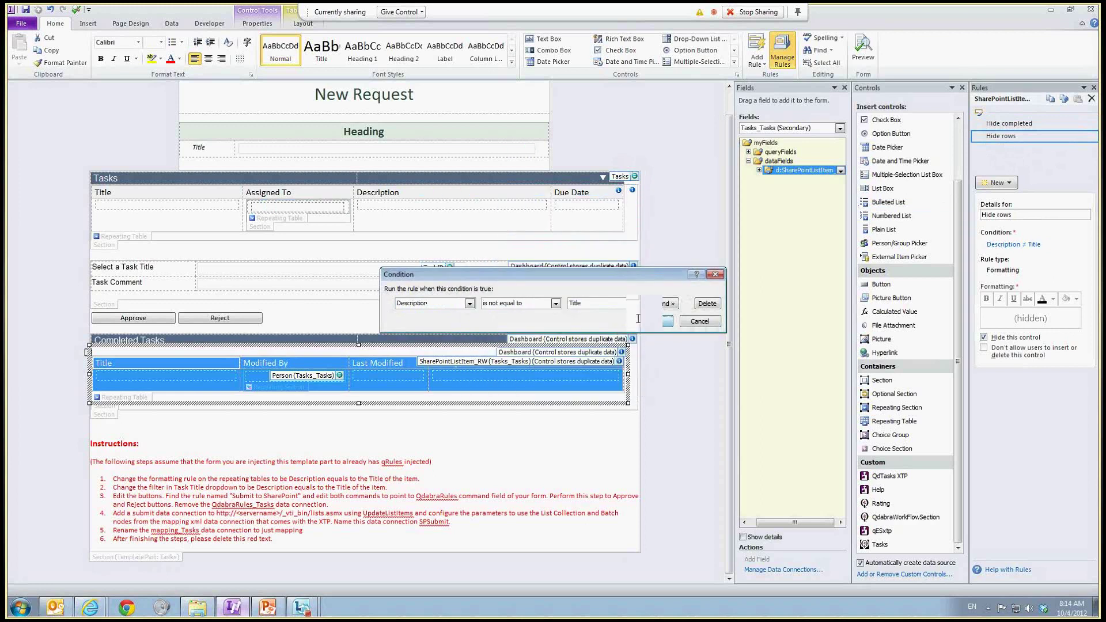
pyautogui.click(659, 321)
pyautogui.click(393, 487)
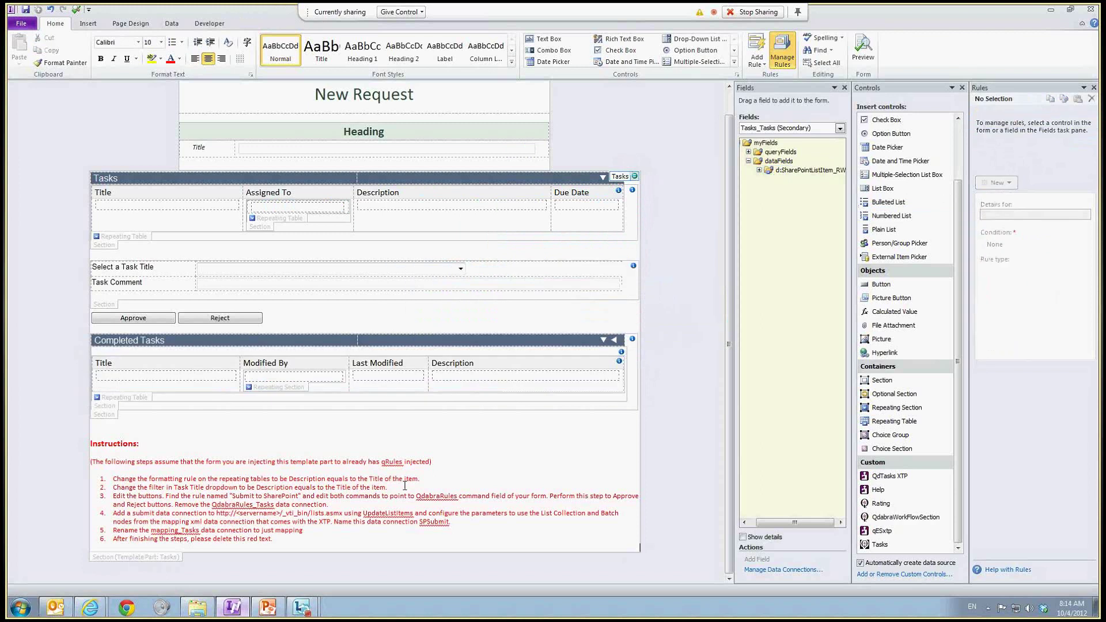
# - Open the existing filter on the entries of the Select a Task Title drop-down list for modification
pyautogui.click(242, 268)
pyautogui.rightClick(242, 268)
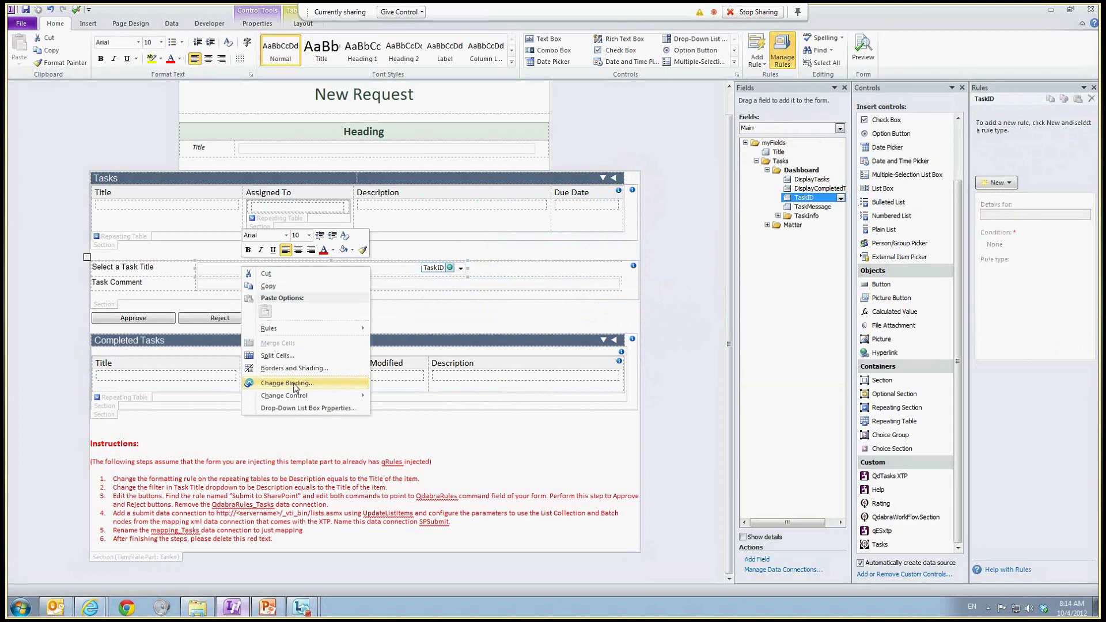
pyautogui.click(305, 407)
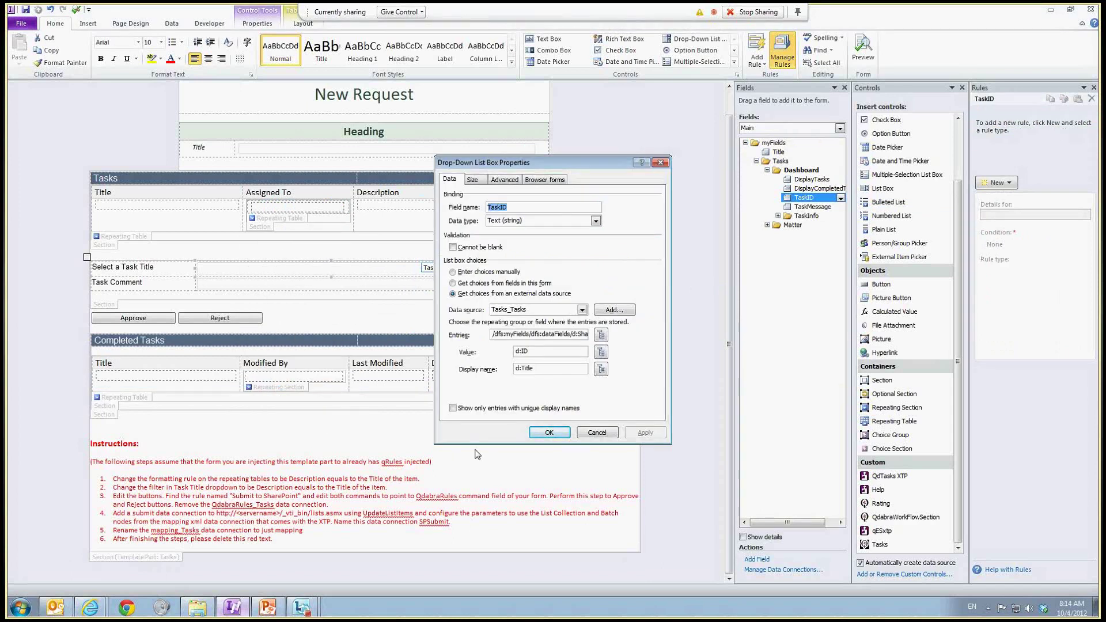
pyautogui.click(600, 335)
pyautogui.click(496, 388)
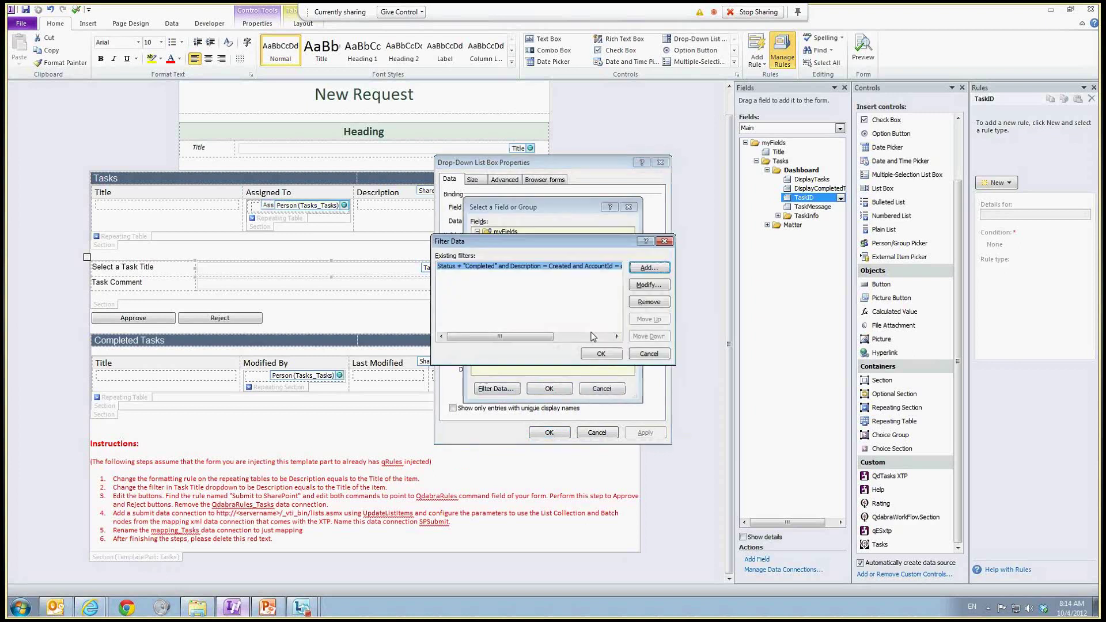
pyautogui.click(657, 283)
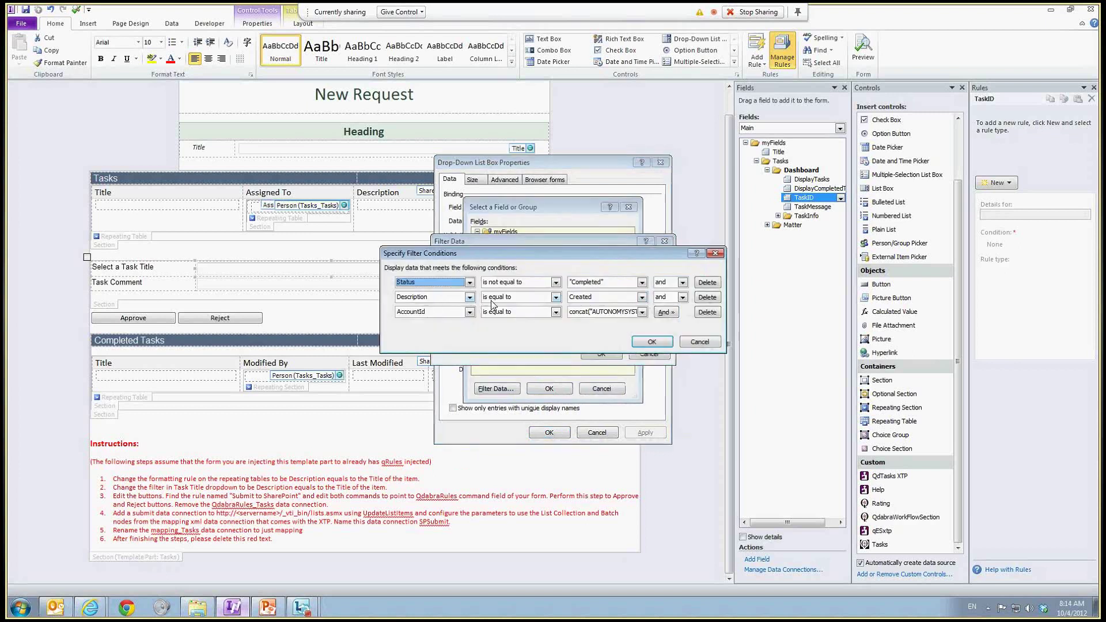
# - Set the filter's Description condition to equal the main data source's Title field and apply the change to the drop-down list
pyautogui.click(582, 298)
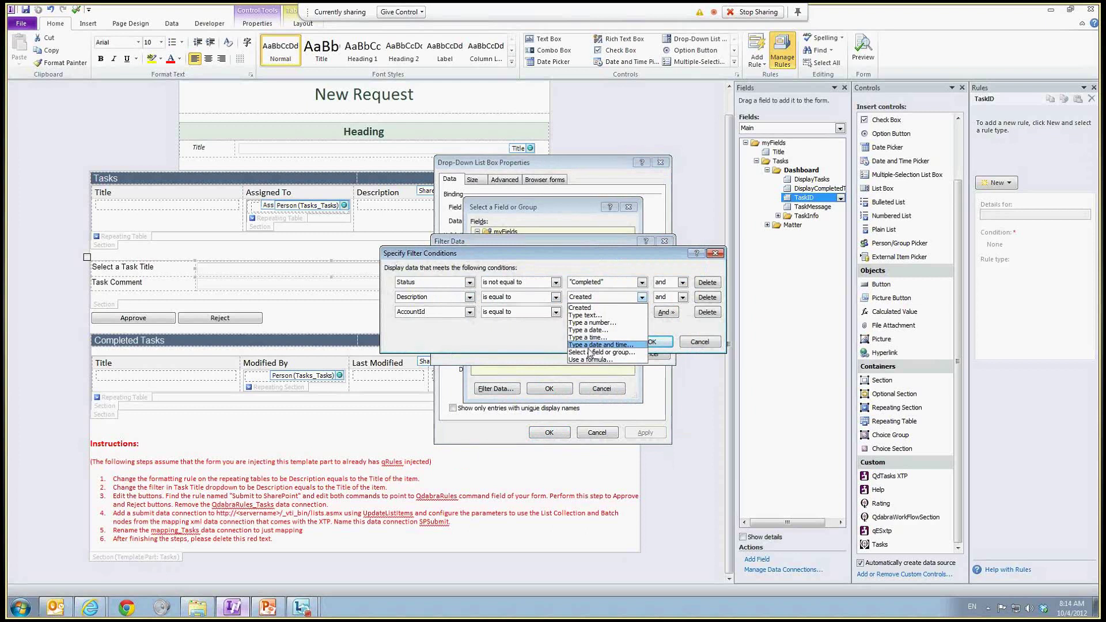
pyautogui.click(594, 352)
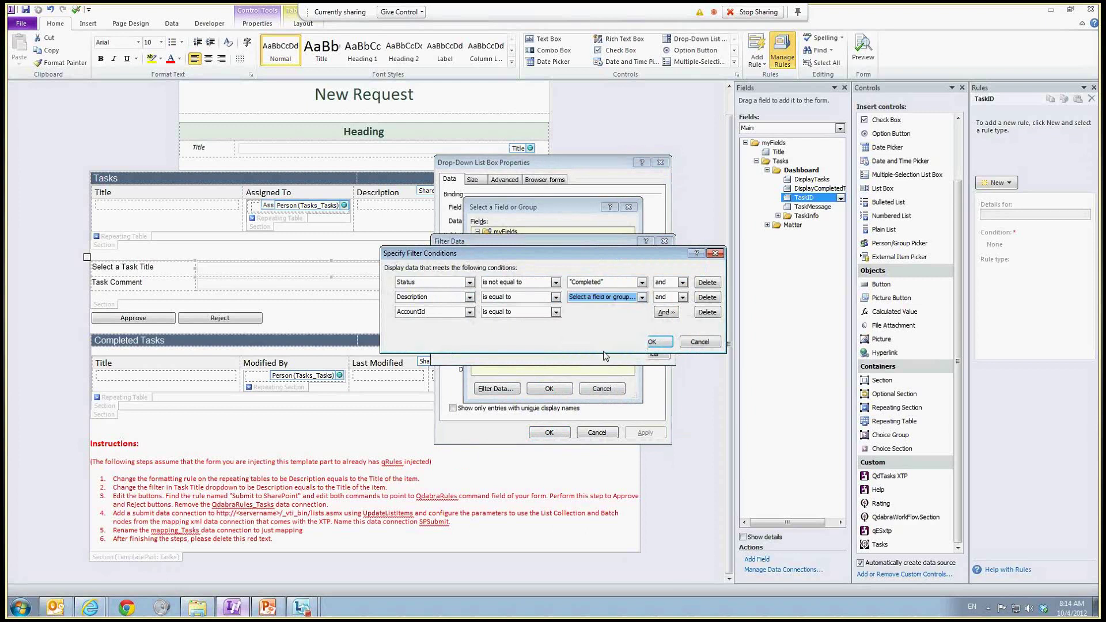
pyautogui.click(529, 233)
pyautogui.click(529, 243)
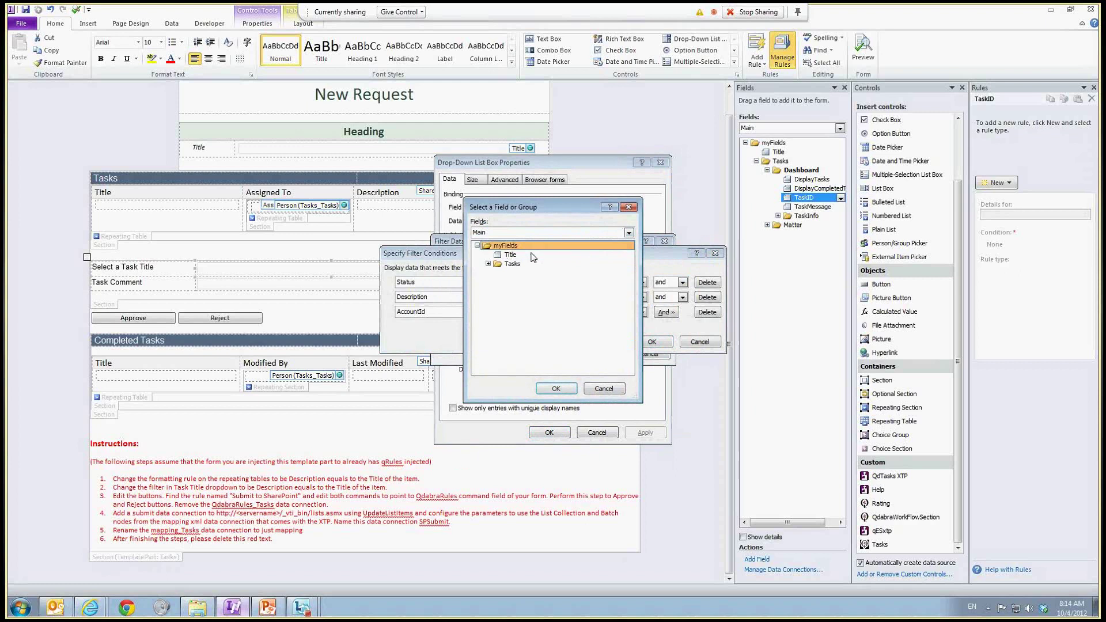
pyautogui.click(507, 241)
pyautogui.click(556, 388)
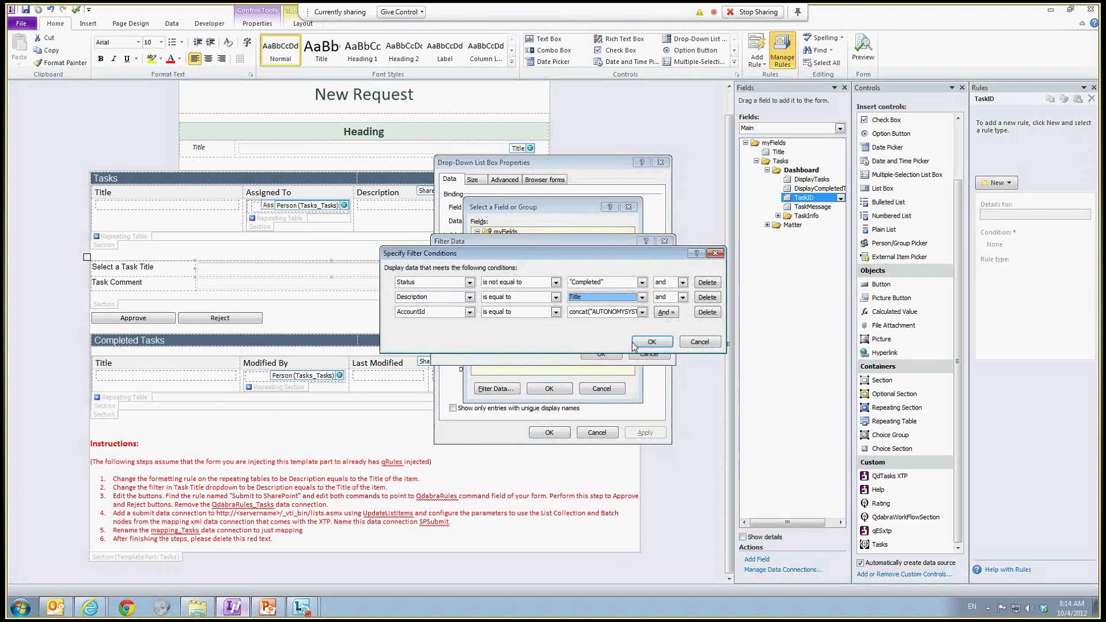
pyautogui.click(652, 341)
pyautogui.click(601, 354)
pyautogui.click(549, 388)
pyautogui.click(549, 432)
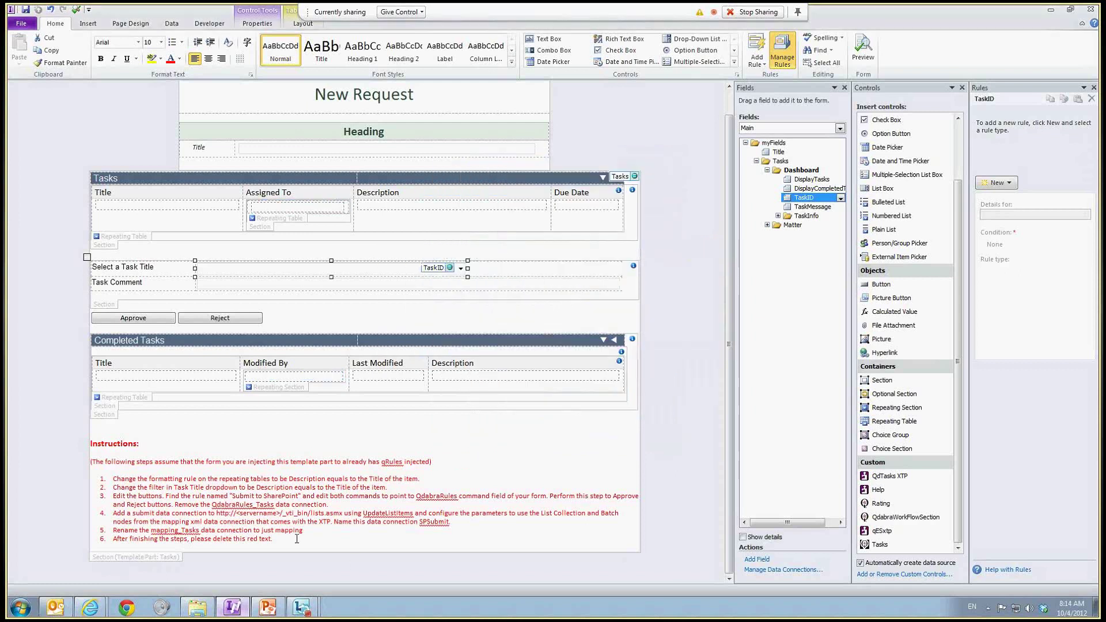
# - In the Approve button's Submit to SharePoint rule, point the ClearErrors action to the Command field of the QdabraRules secondary data source
pyautogui.click(138, 319)
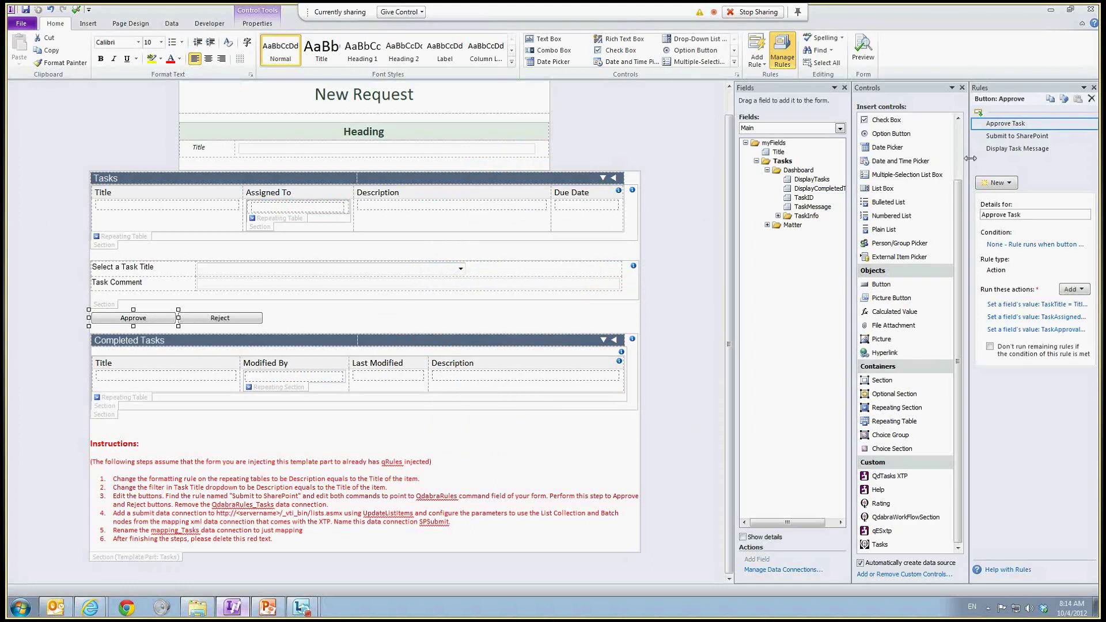
pyautogui.moveTo(971, 159); pyautogui.dragTo(949, 157)
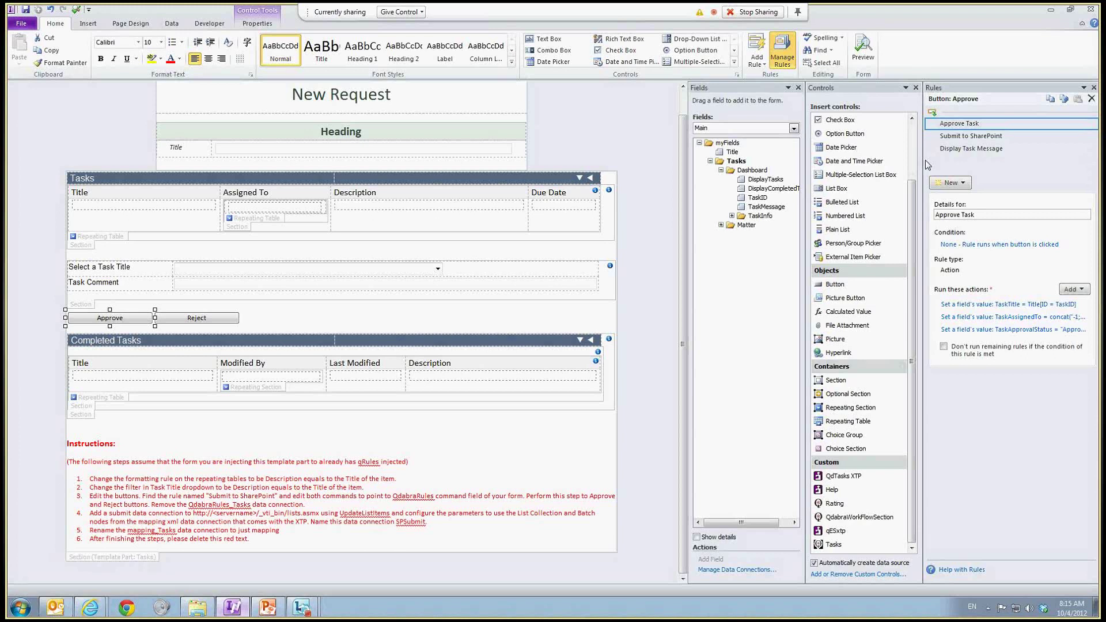
pyautogui.click(971, 136)
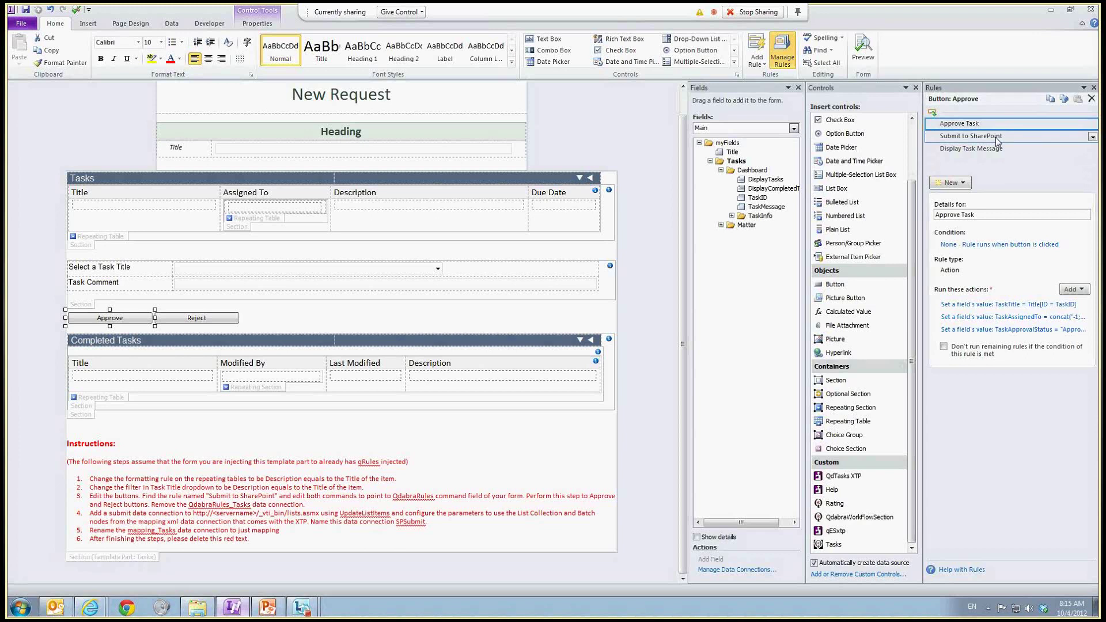
pyautogui.click(1009, 306)
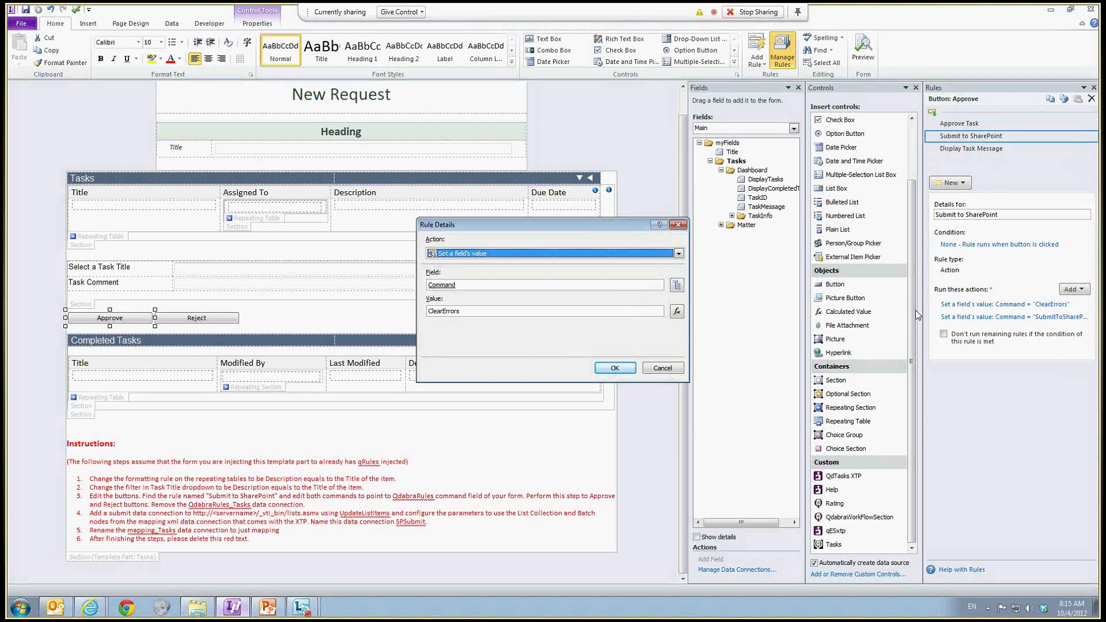
pyautogui.click(676, 286)
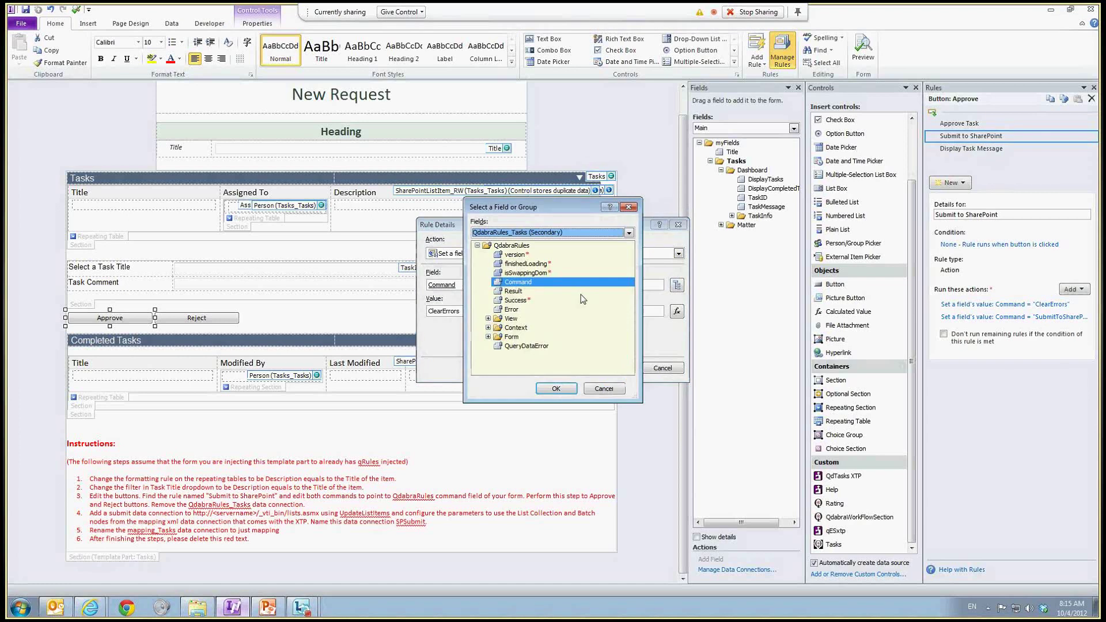
pyautogui.click(546, 233)
pyautogui.click(535, 278)
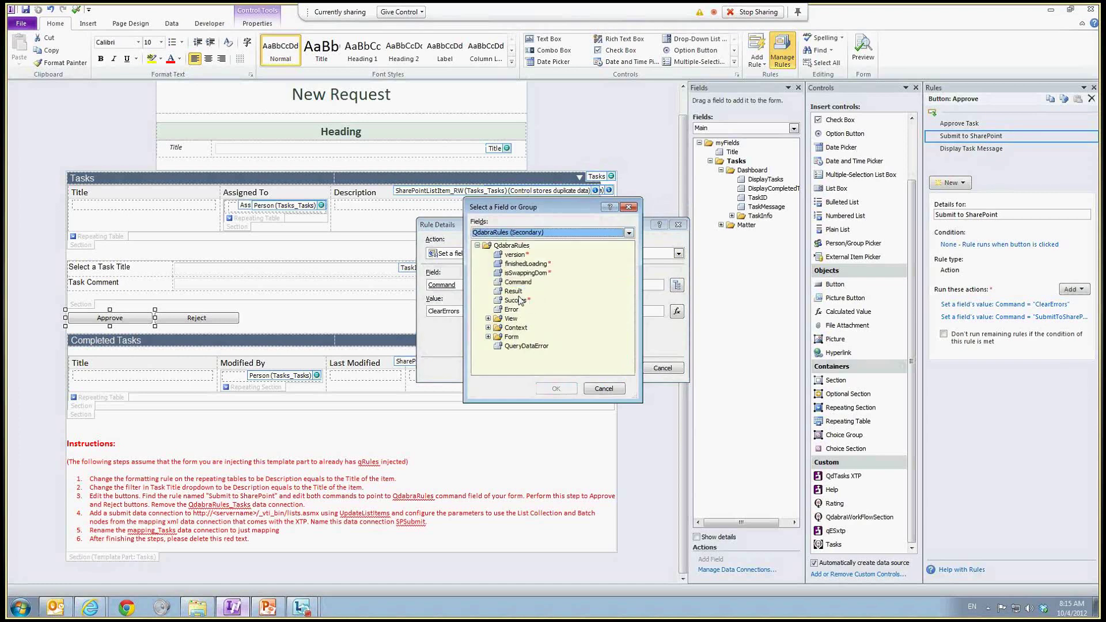
pyautogui.doubleClick(518, 282)
pyautogui.click(615, 369)
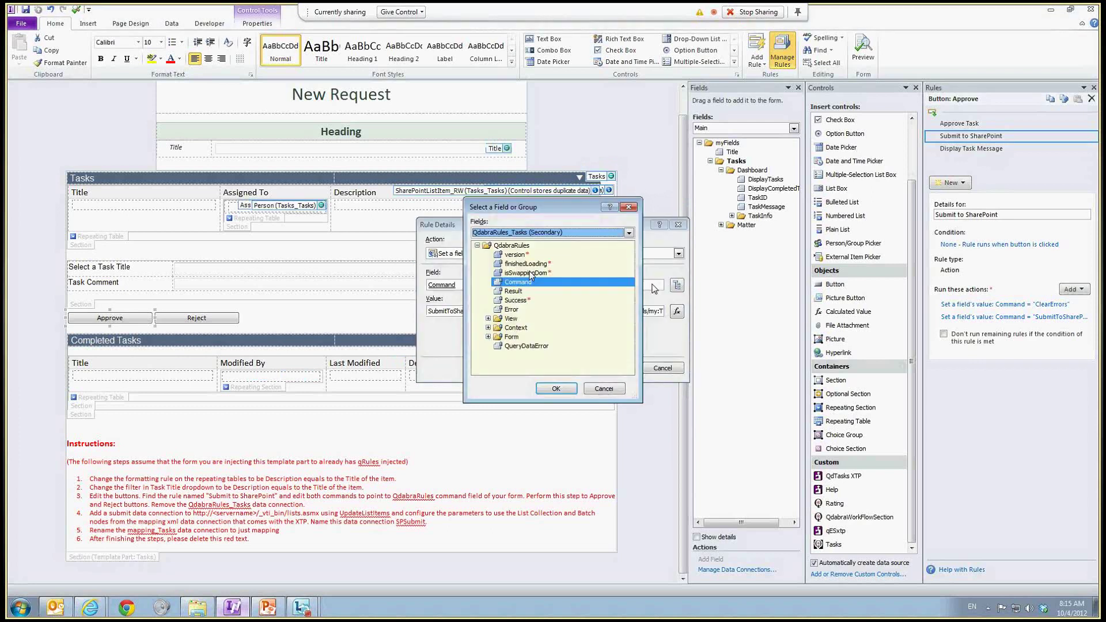
# - Point the SubmitToSharePointList action of the Approve button's rule to the Command field of the QdabraRules data source
pyautogui.click(629, 232)
pyautogui.click(536, 279)
pyautogui.doubleClick(519, 282)
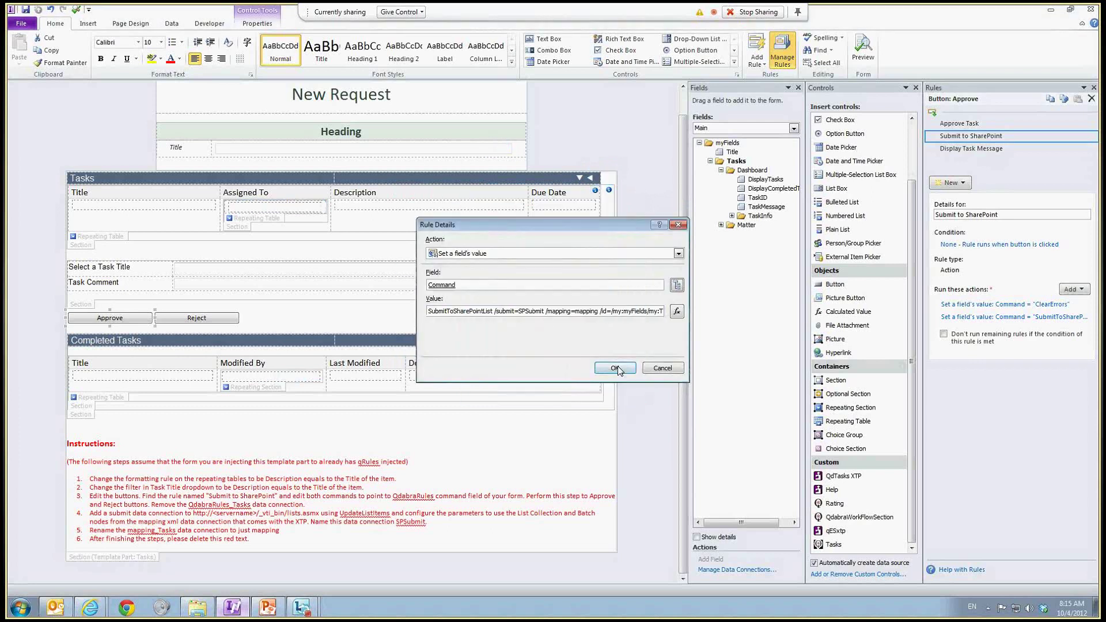
pyautogui.click(615, 368)
# - In the Reject button's Submit to SharePoint rule, point the ClearErrors action to the Command field of the QdabraRules data source
pyautogui.click(198, 321)
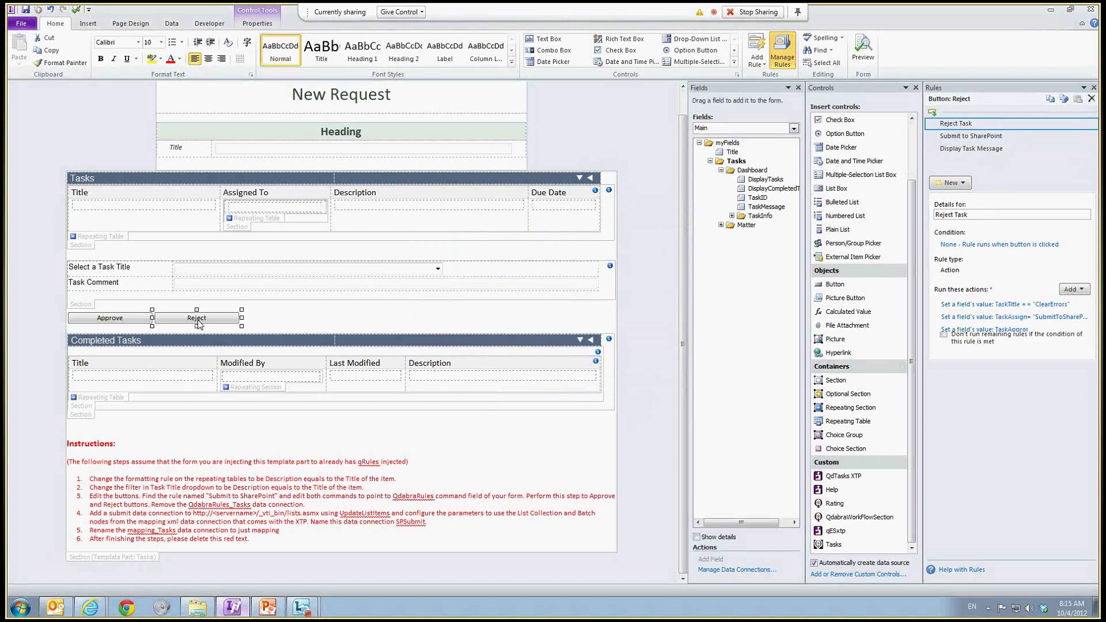
pyautogui.click(970, 136)
pyautogui.click(1005, 304)
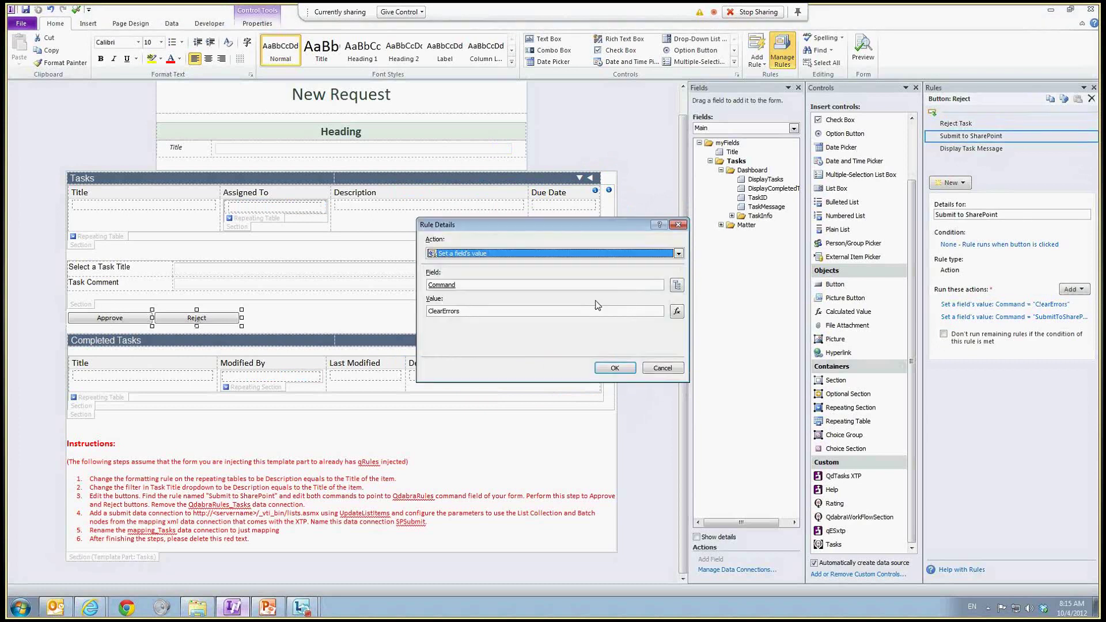
pyautogui.click(677, 285)
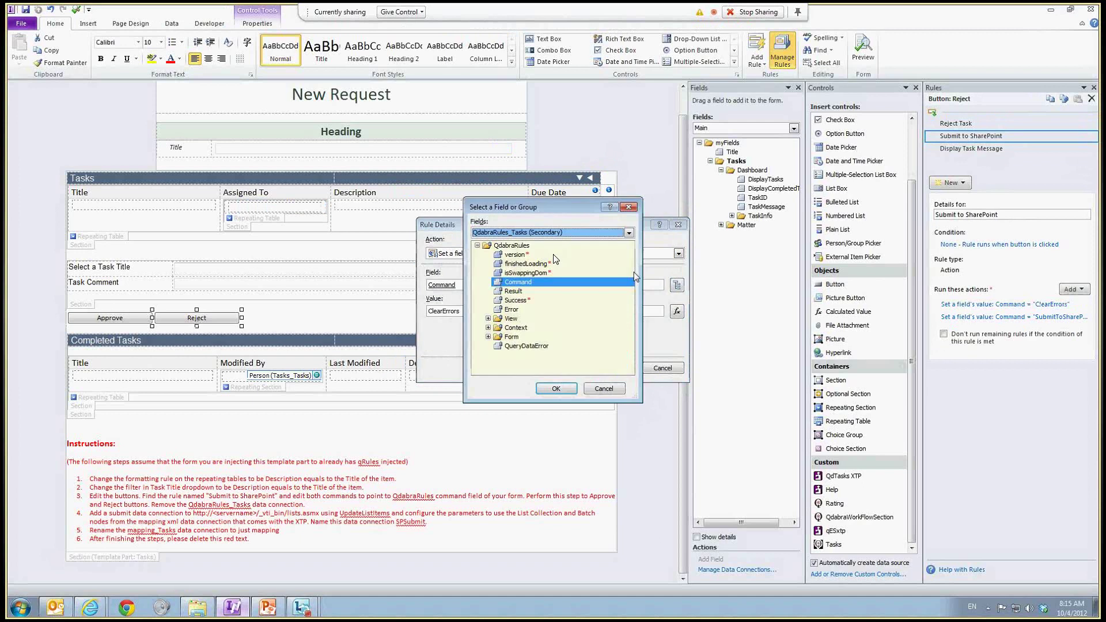
pyautogui.click(544, 235)
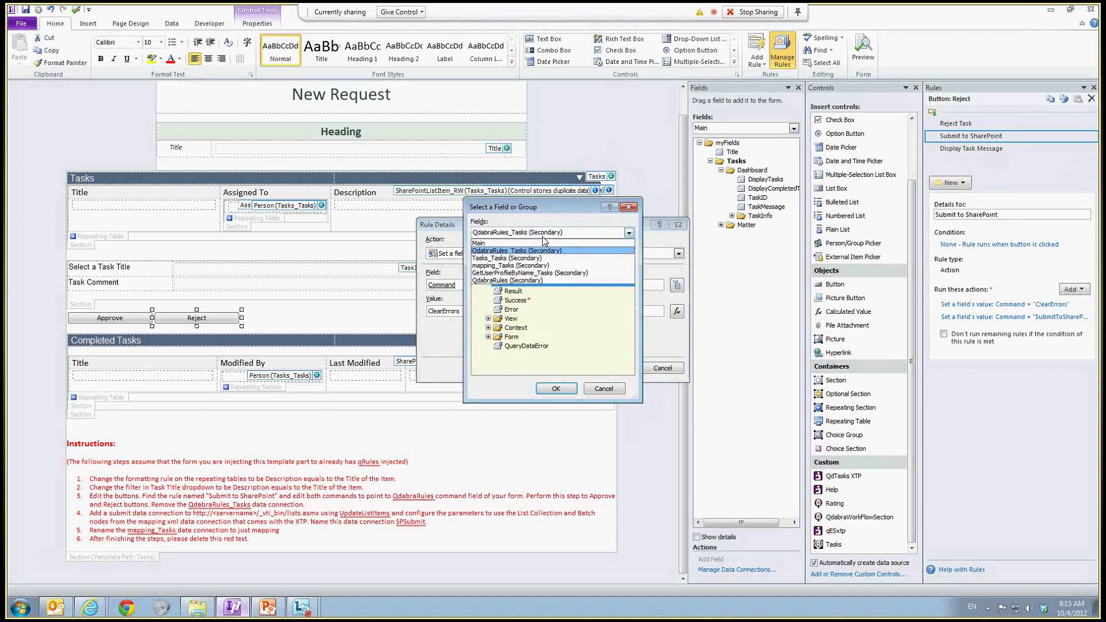
pyautogui.click(507, 280)
pyautogui.doubleClick(521, 291)
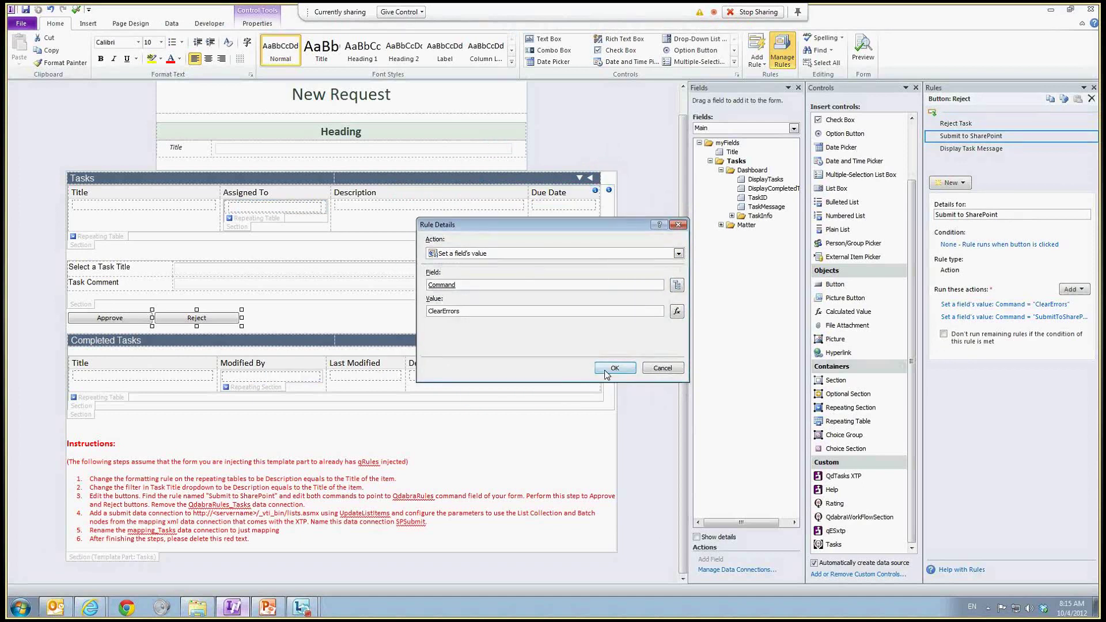
pyautogui.click(614, 368)
# - Point the SubmitToSharePointList action of the Reject button's rule to the Command field of the QdabraRules data source
pyautogui.click(1005, 317)
pyautogui.click(677, 286)
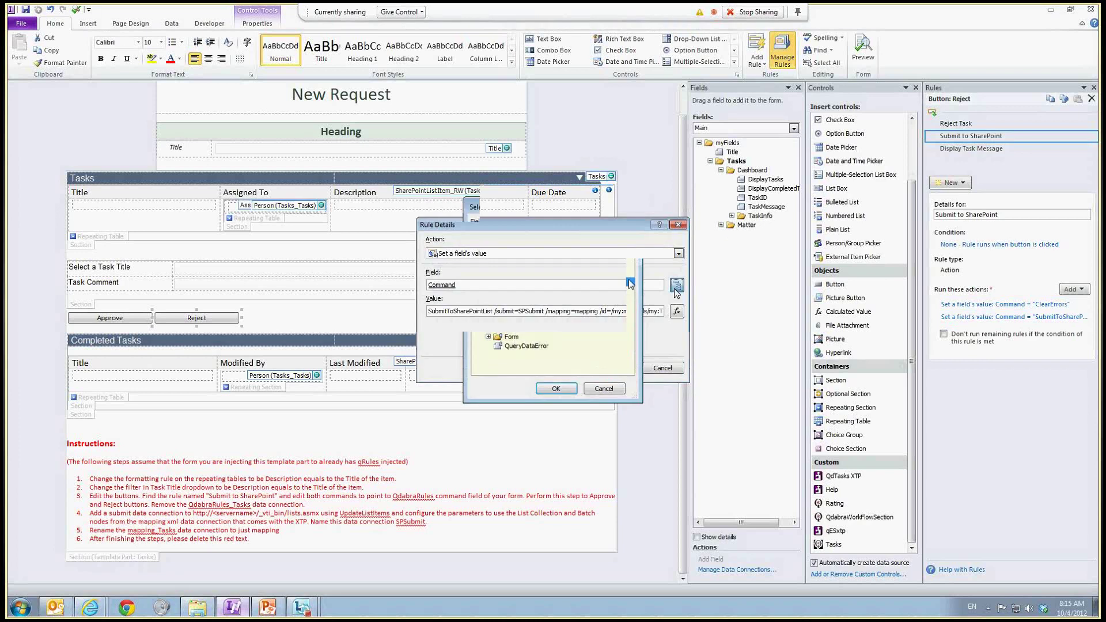
pyautogui.click(522, 291)
pyautogui.doubleClick(519, 280)
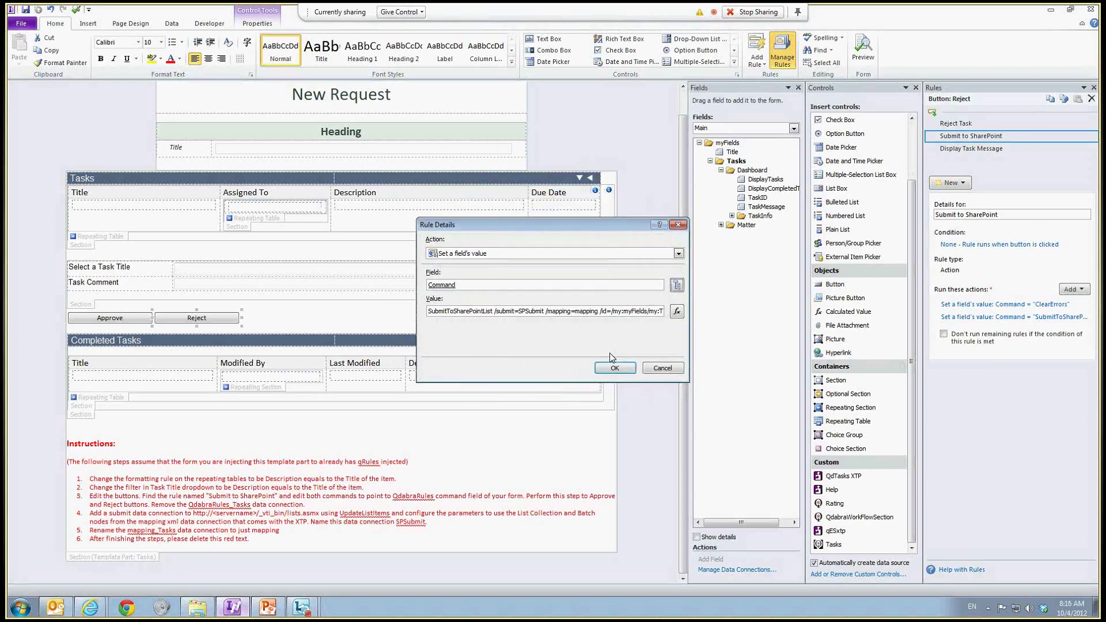
pyautogui.click(615, 368)
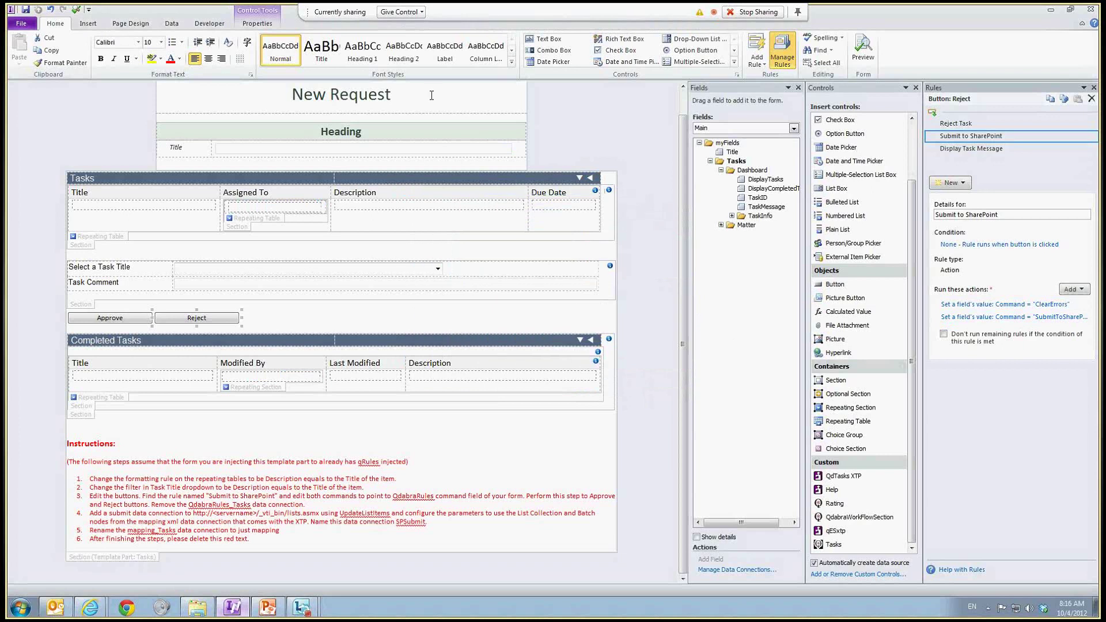
# - Remove the QdabraRules_Tasks data connection from the form template
pyautogui.click(171, 23)
pyautogui.click(286, 52)
pyautogui.click(449, 225)
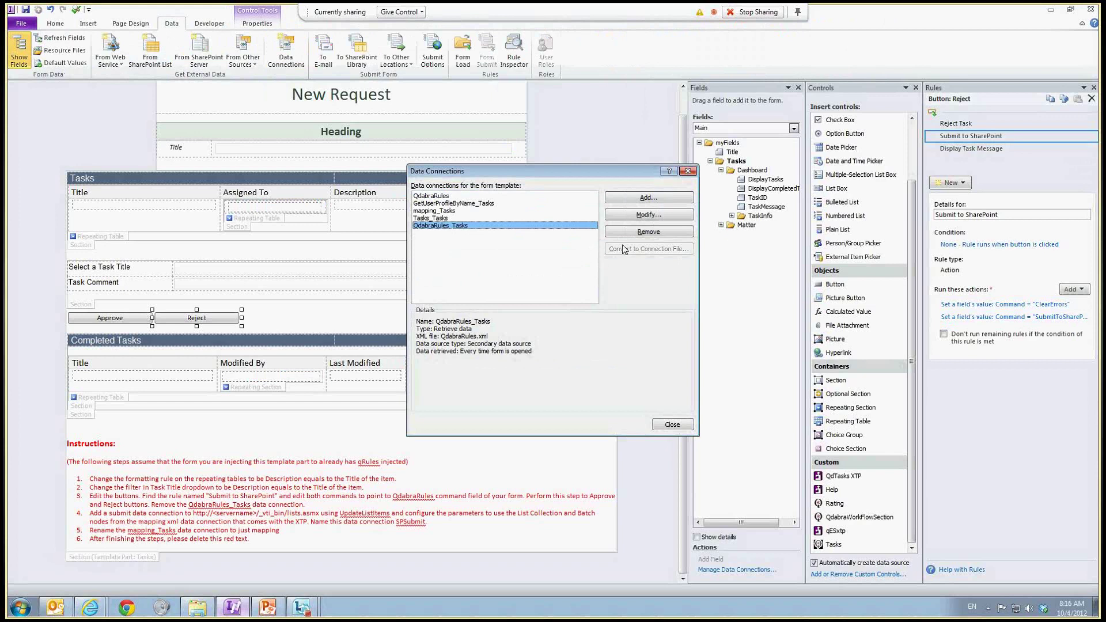
pyautogui.click(638, 235)
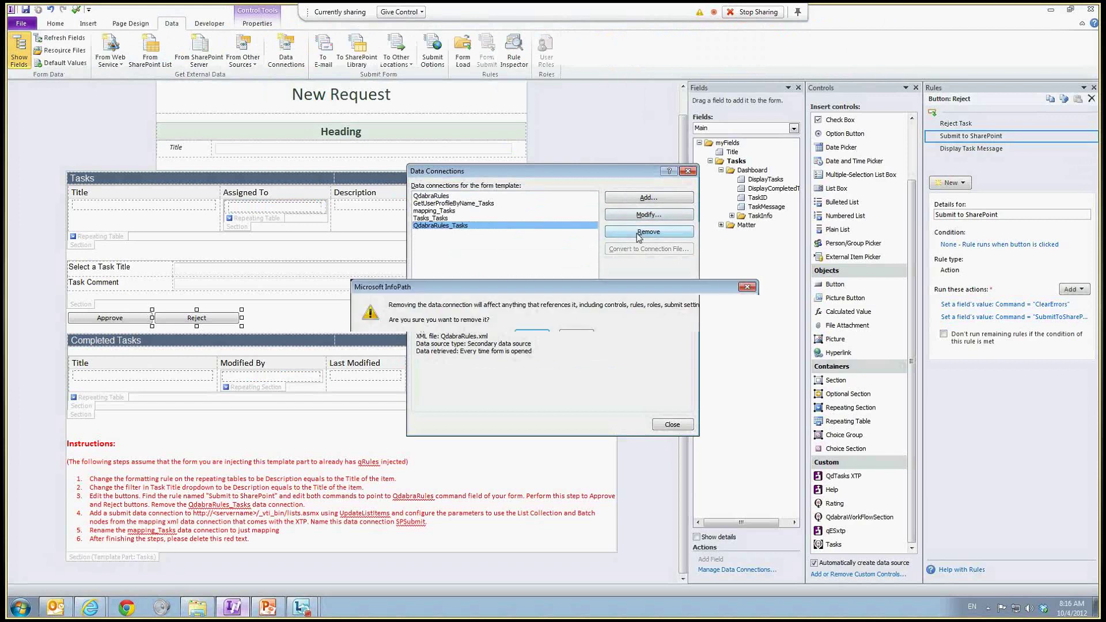
pyautogui.press('Return')
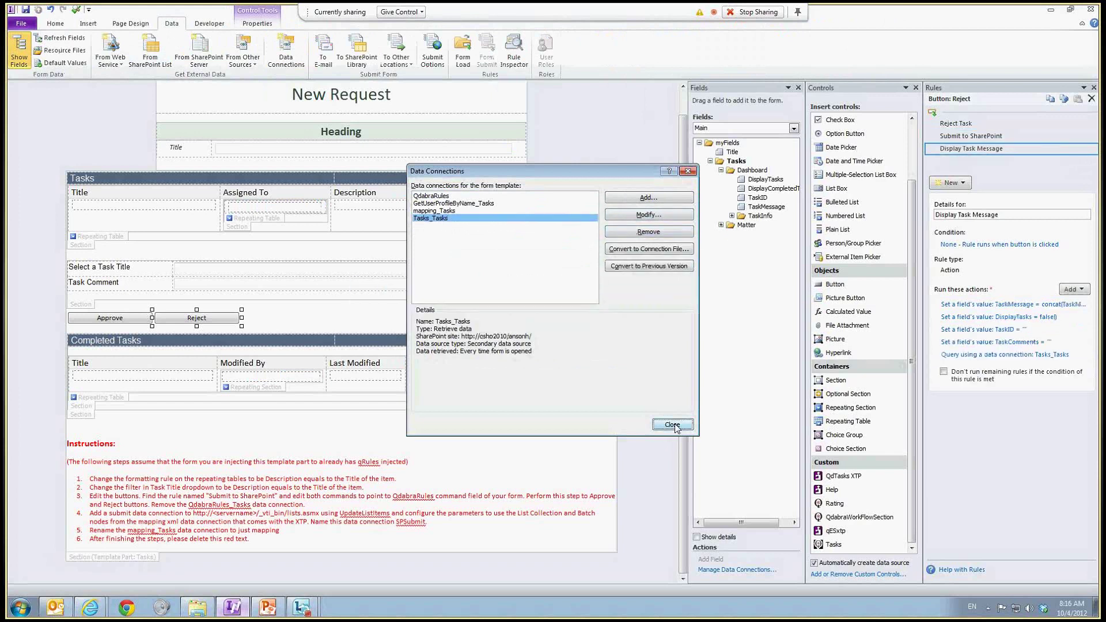
pyautogui.click(674, 426)
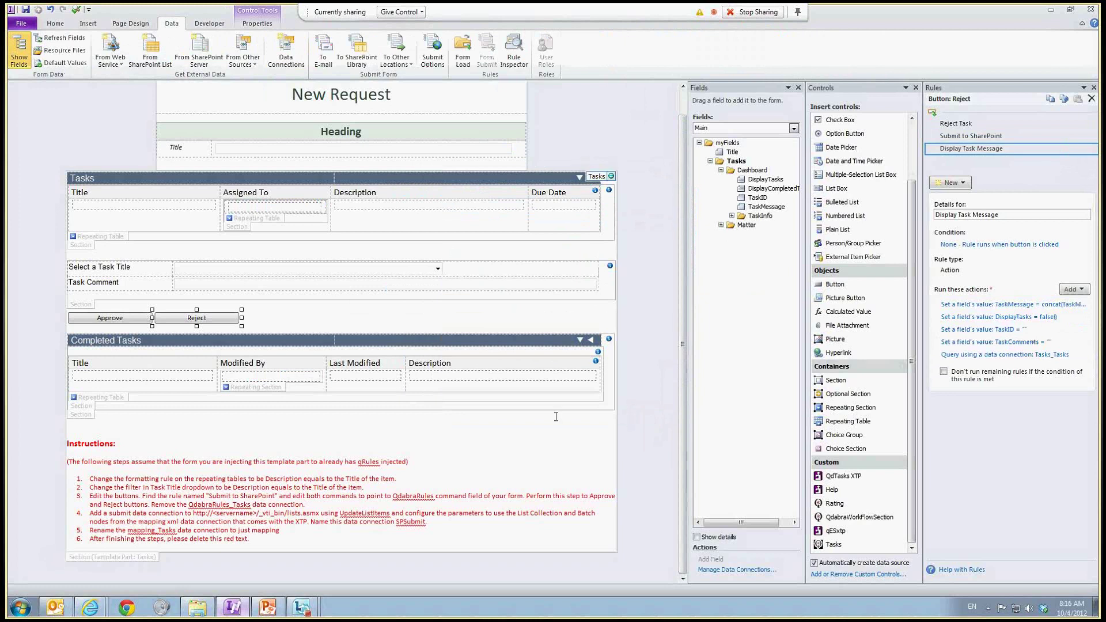
# - Start a new data connection that submits data to a Web service
pyautogui.click(437, 533)
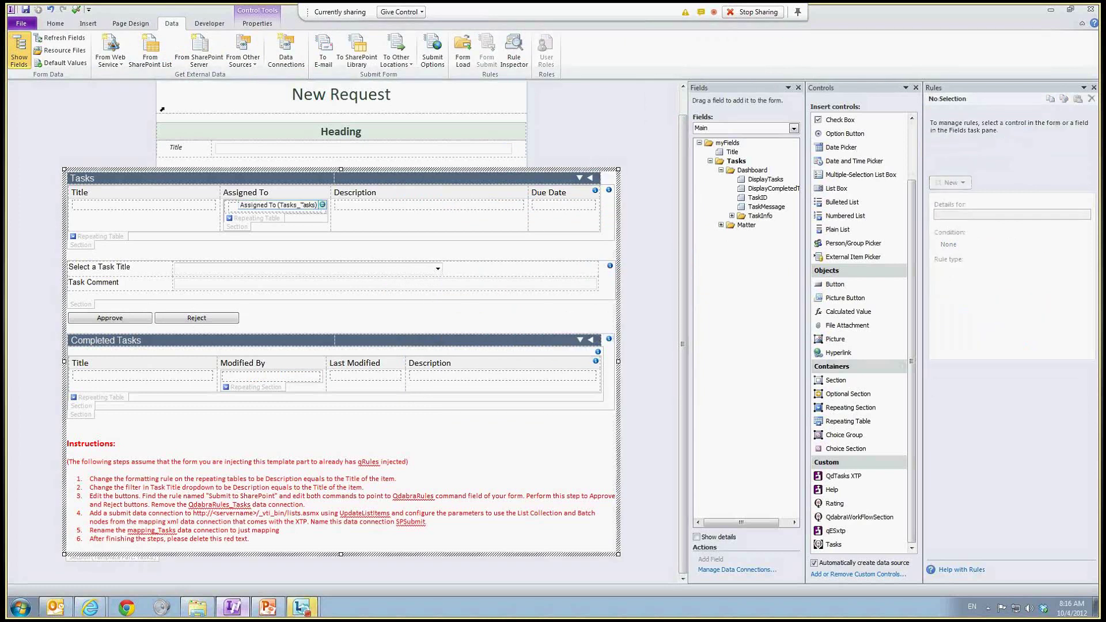
pyautogui.click(291, 63)
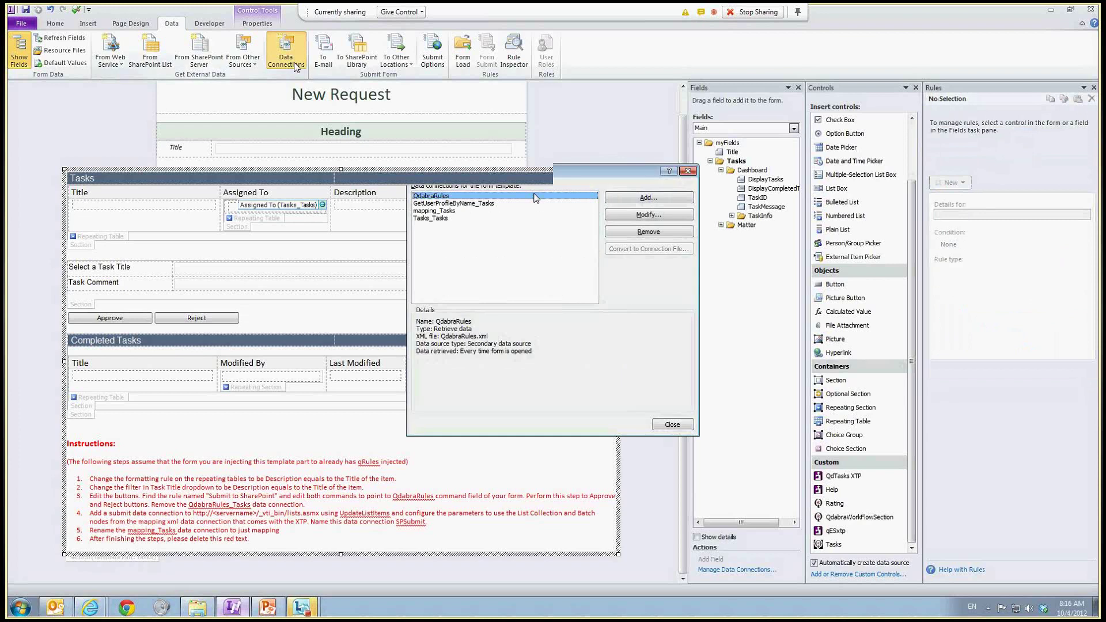
pyautogui.click(656, 203)
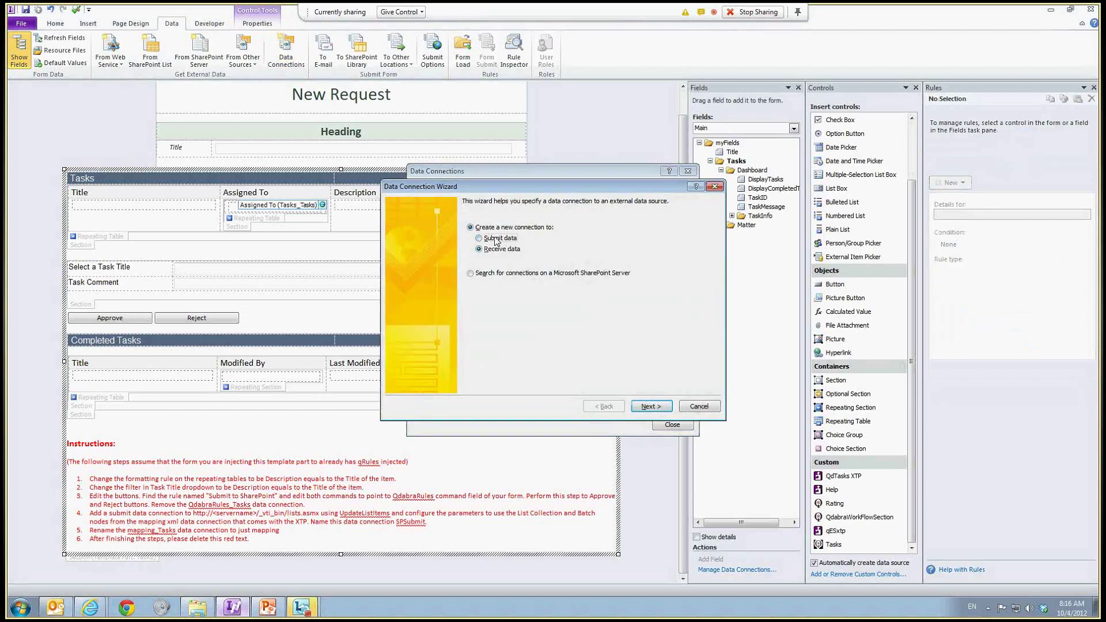
pyautogui.click(479, 238)
pyautogui.click(651, 407)
pyautogui.click(651, 407)
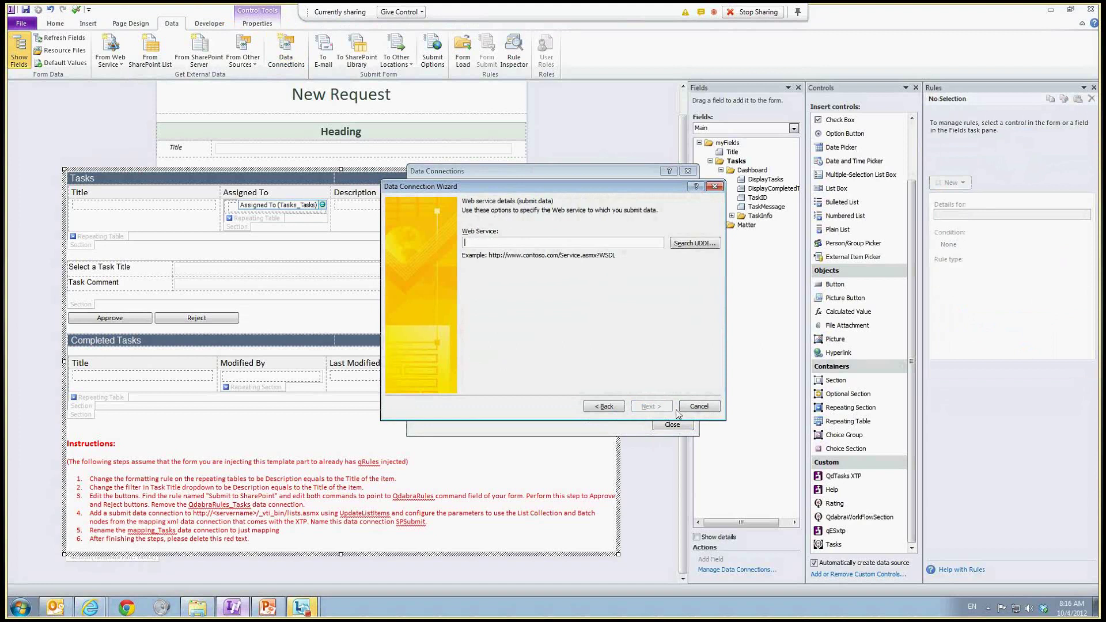
pyautogui.write('http:/')
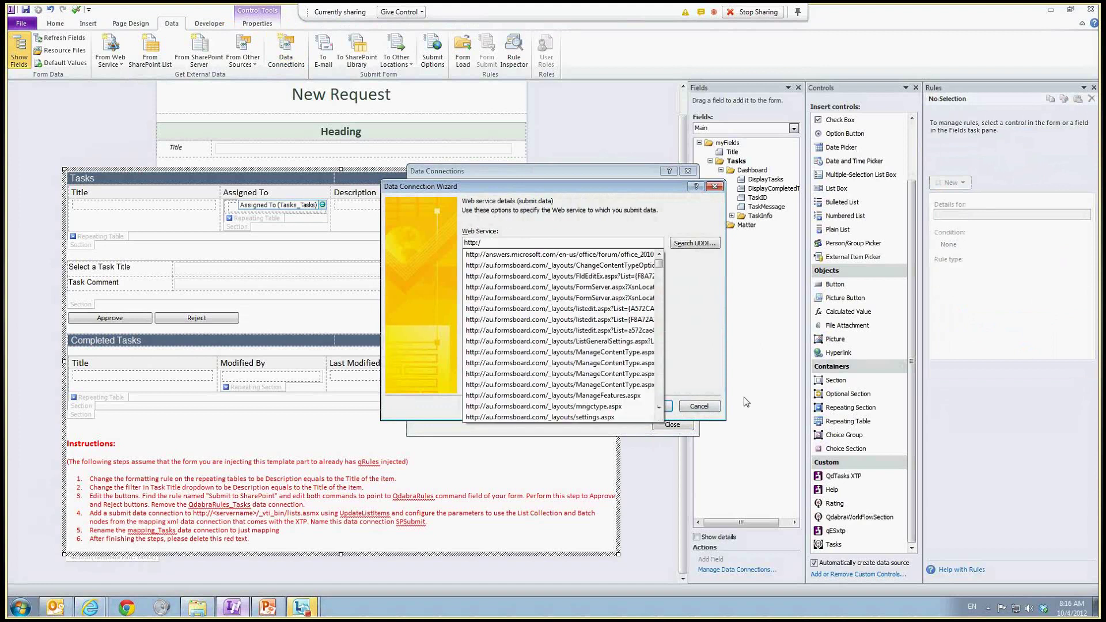
pyautogui.write('/qshp2010/_vti_bin/')
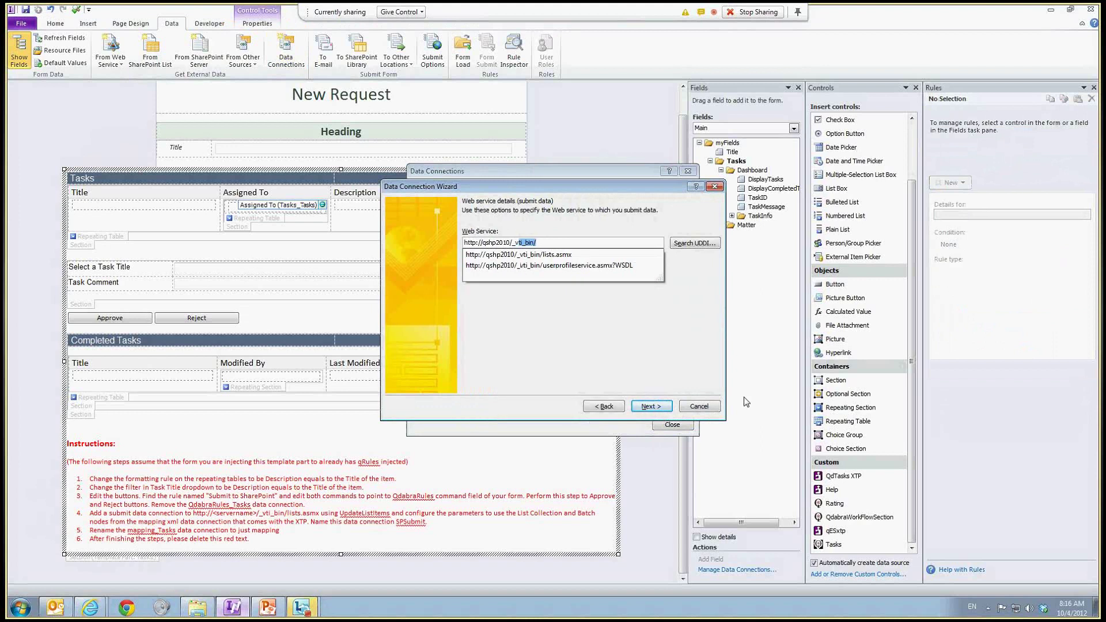
pyautogui.press('Down')
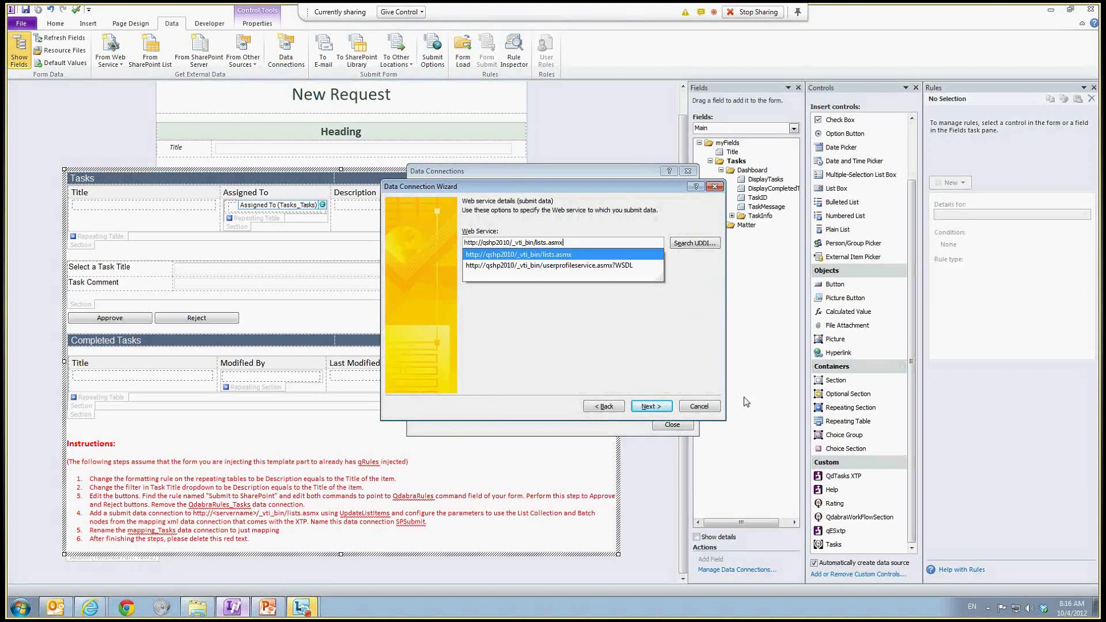
pyautogui.click(651, 406)
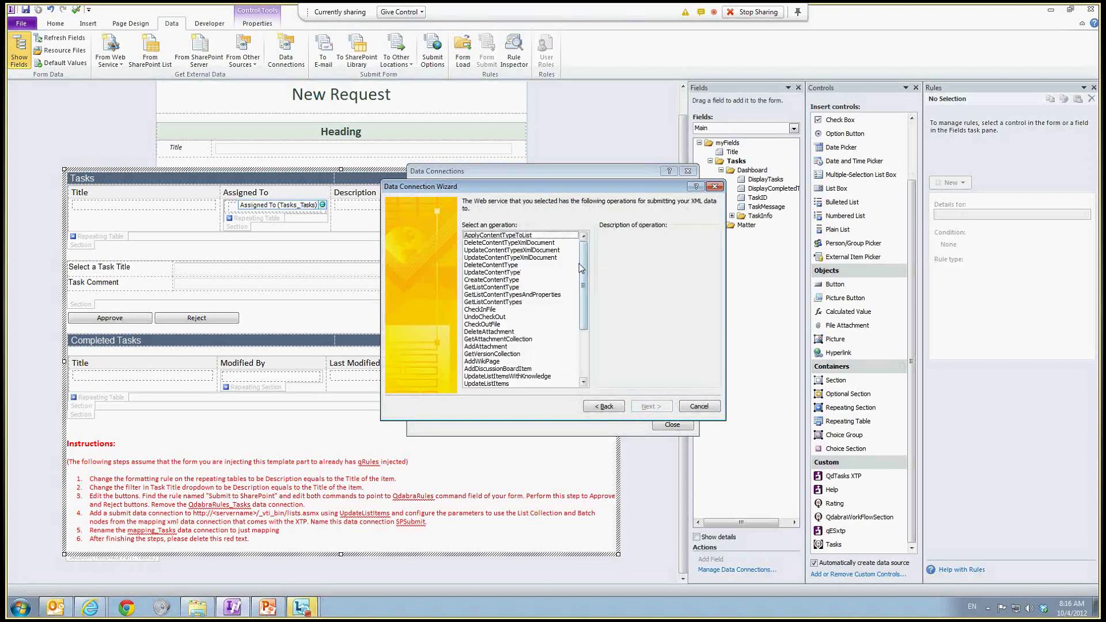
pyautogui.moveTo(582, 269); pyautogui.dragTo(583, 314)
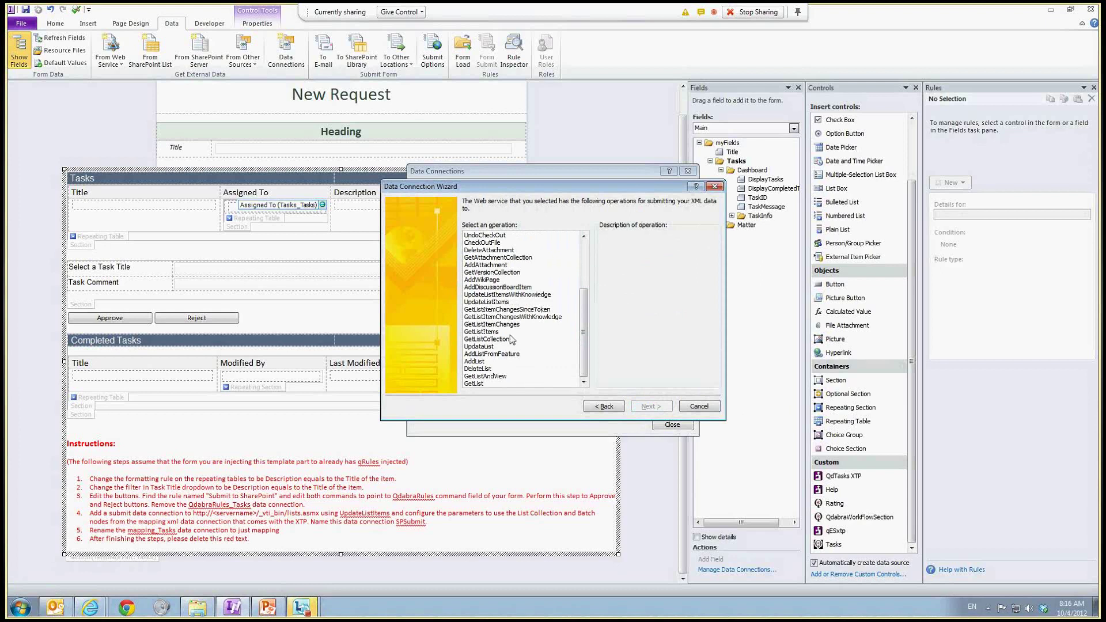
pyautogui.click(507, 302)
pyautogui.click(648, 406)
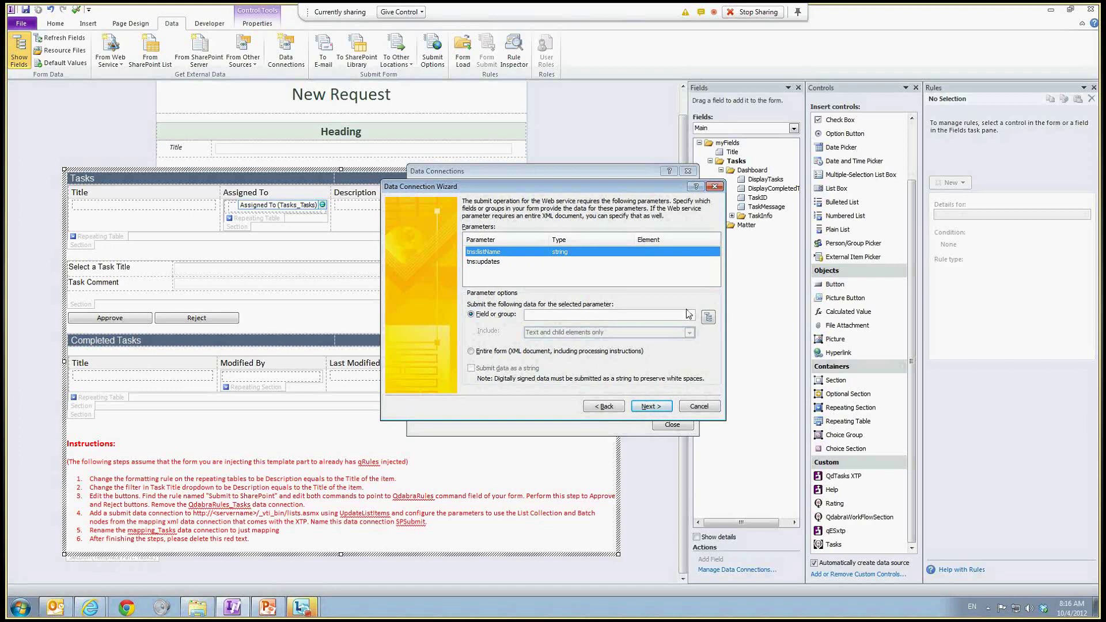
# - Map the listName parameter to the ListCollection field of the mapping_Tasks secondary data source
pyautogui.click(709, 318)
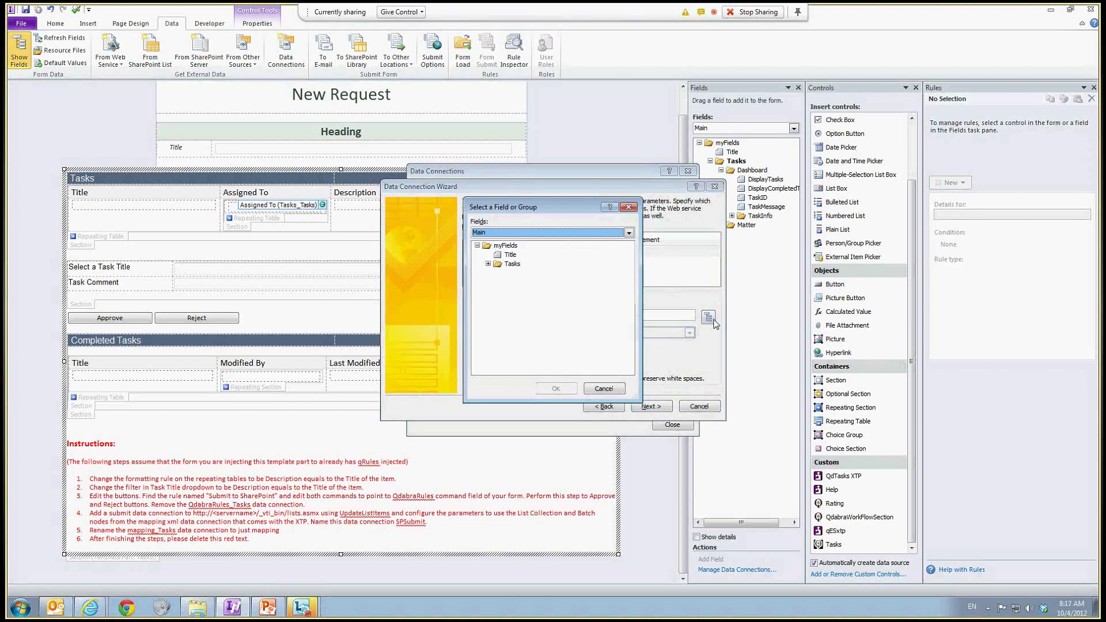
pyautogui.click(629, 232)
pyautogui.click(547, 249)
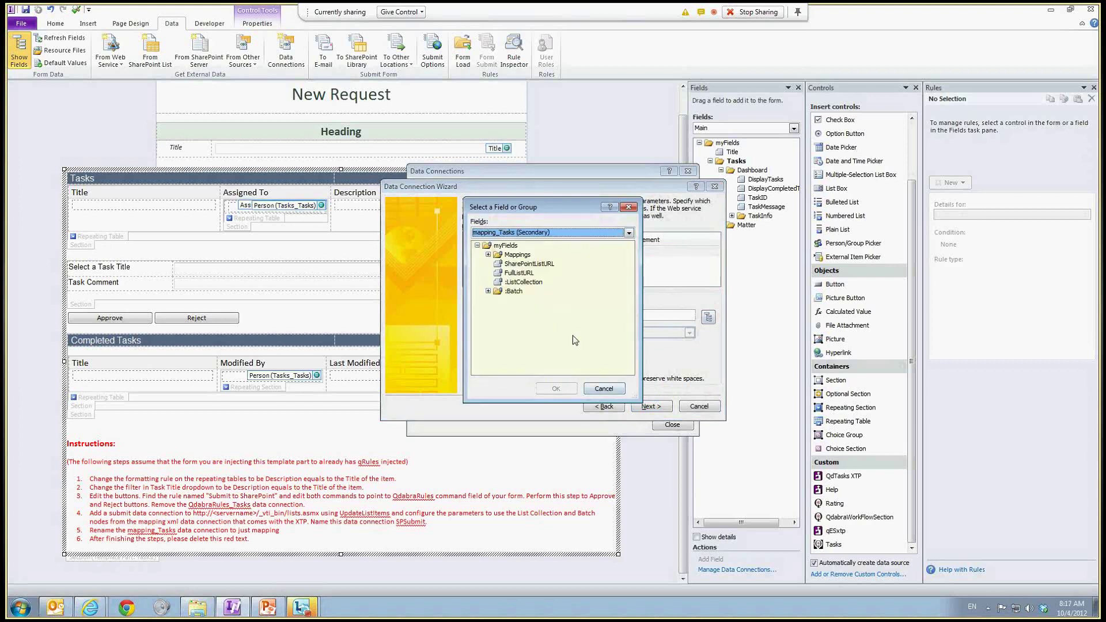
pyautogui.doubleClick(524, 281)
# - Map the updates parameter to the Batch group of the mapping_Tasks secondary data source
pyautogui.click(568, 262)
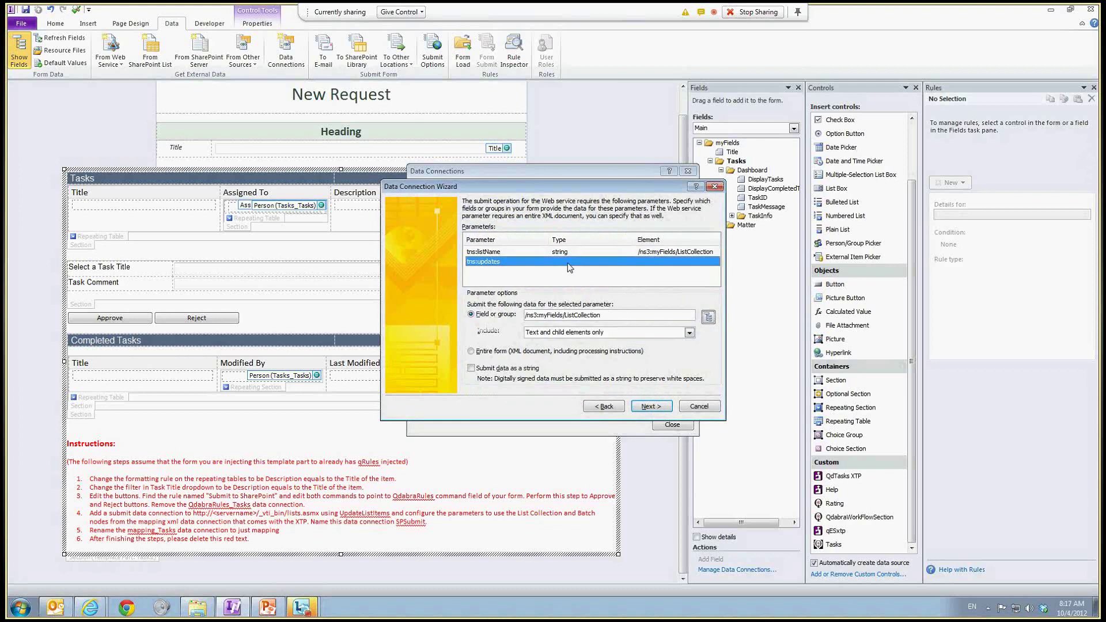
pyautogui.click(708, 318)
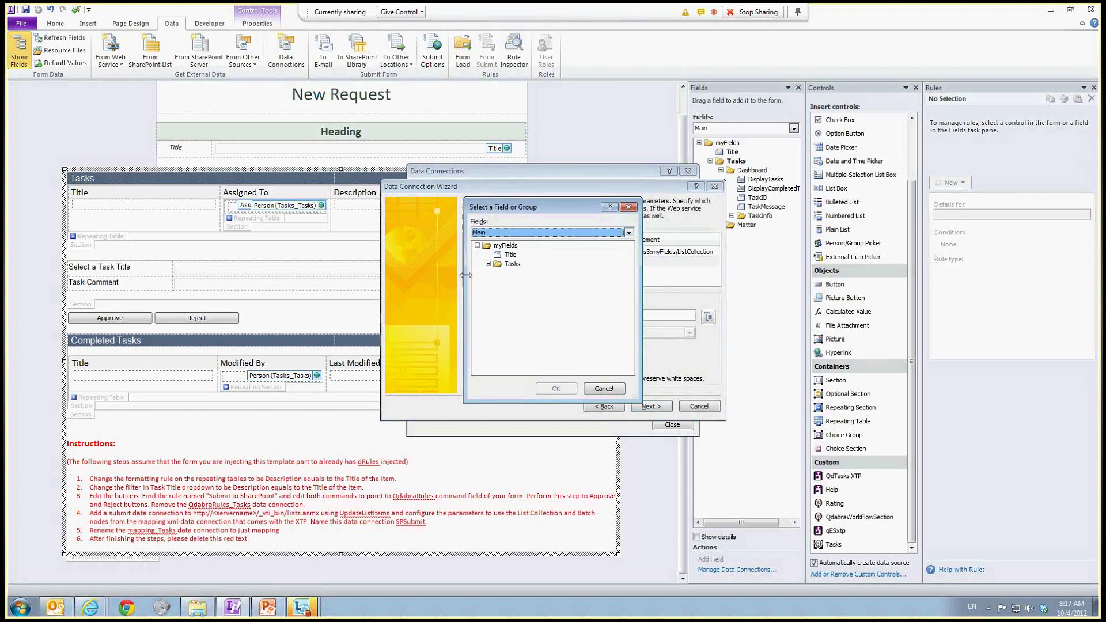
pyautogui.click(490, 235)
pyautogui.click(547, 249)
pyautogui.doubleClick(516, 292)
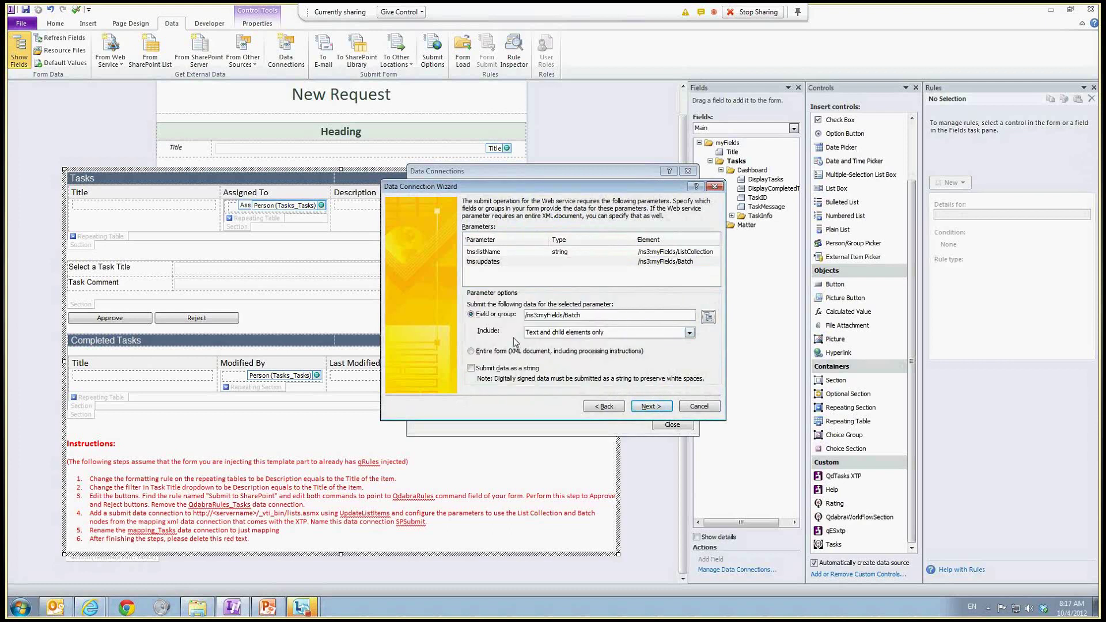
# - Set the updates parameter to include the XML subtree with the selected element, and proceed to naming the connection
pyautogui.click(553, 333)
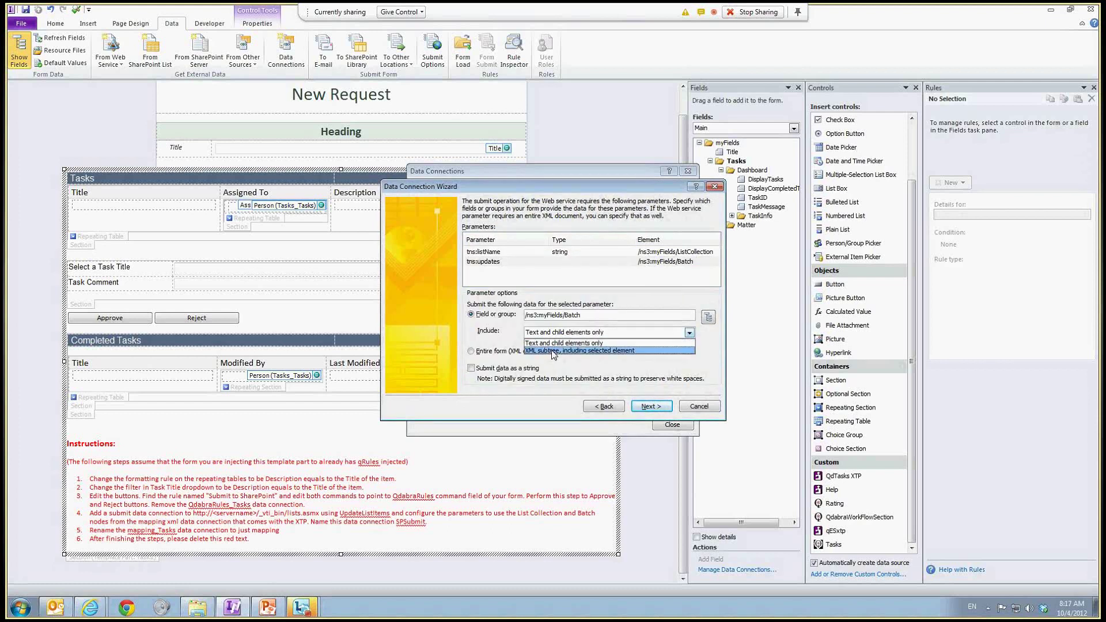
pyautogui.click(553, 352)
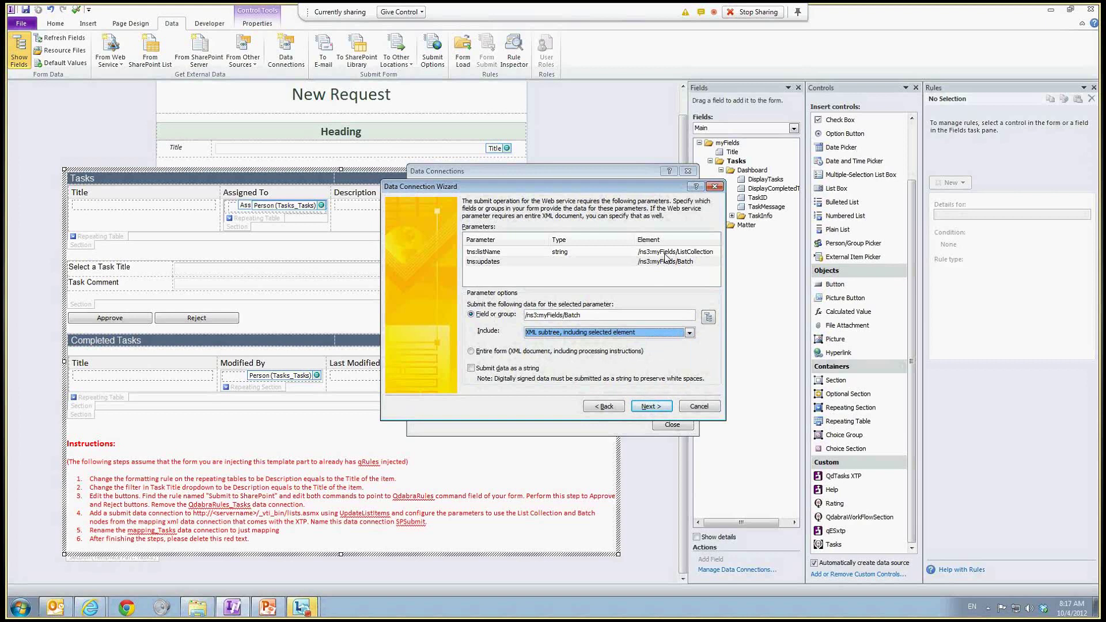
pyautogui.click(670, 408)
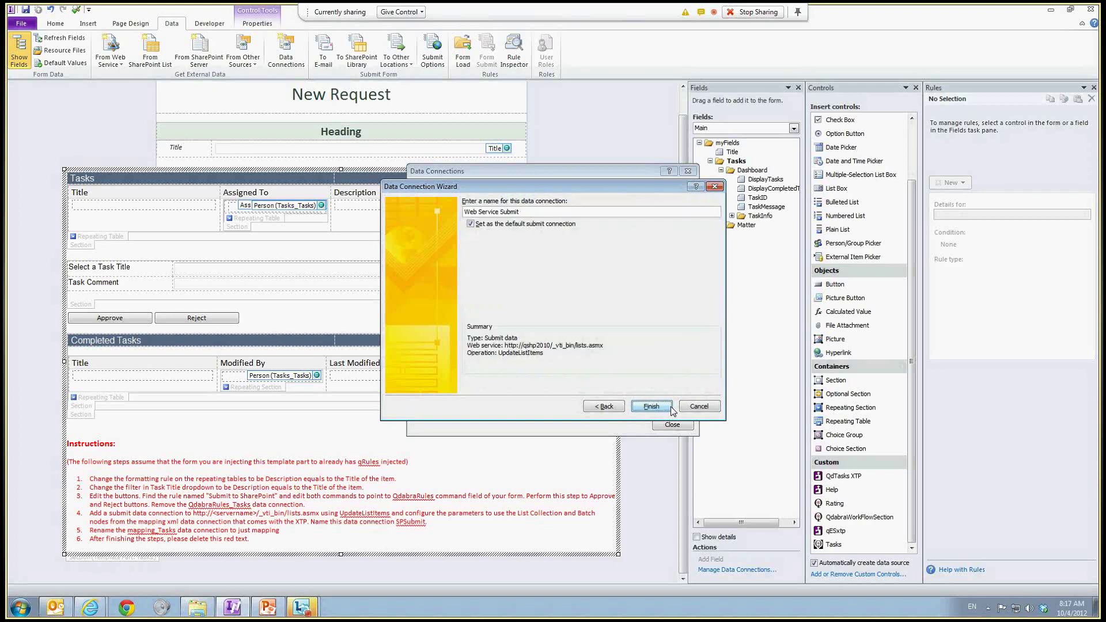
# - Name the connection SPSubmit, turn off its use as the default submit connection, and finish creating it
pyautogui.moveTo(502, 213); pyautogui.dragTo(363, 207)
pyautogui.write('SP')
pyautogui.click(510, 228)
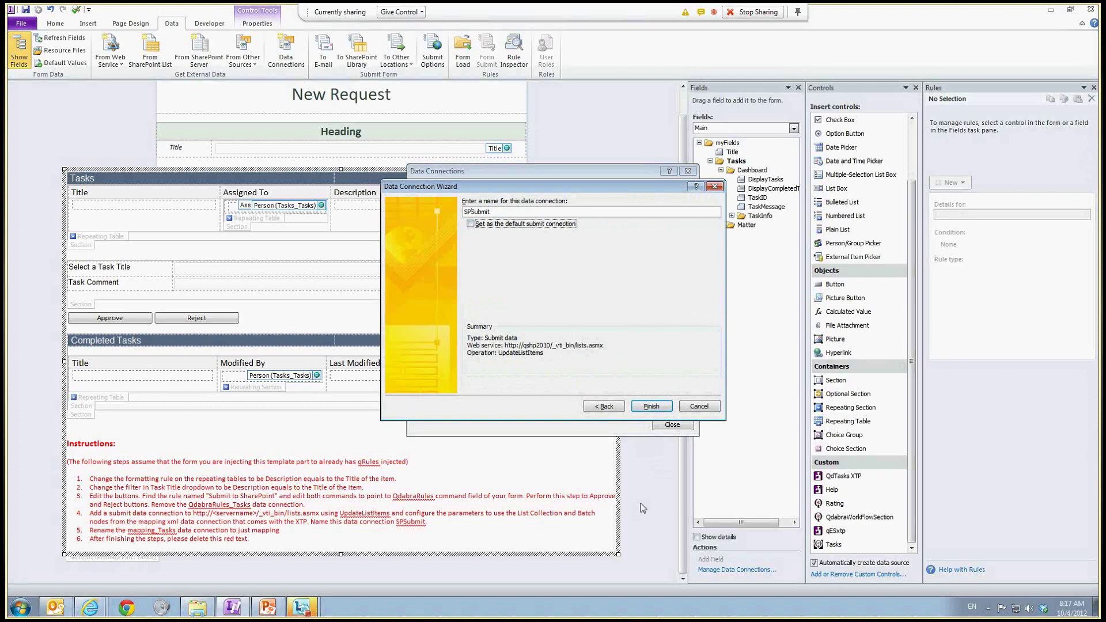
pyautogui.click(664, 409)
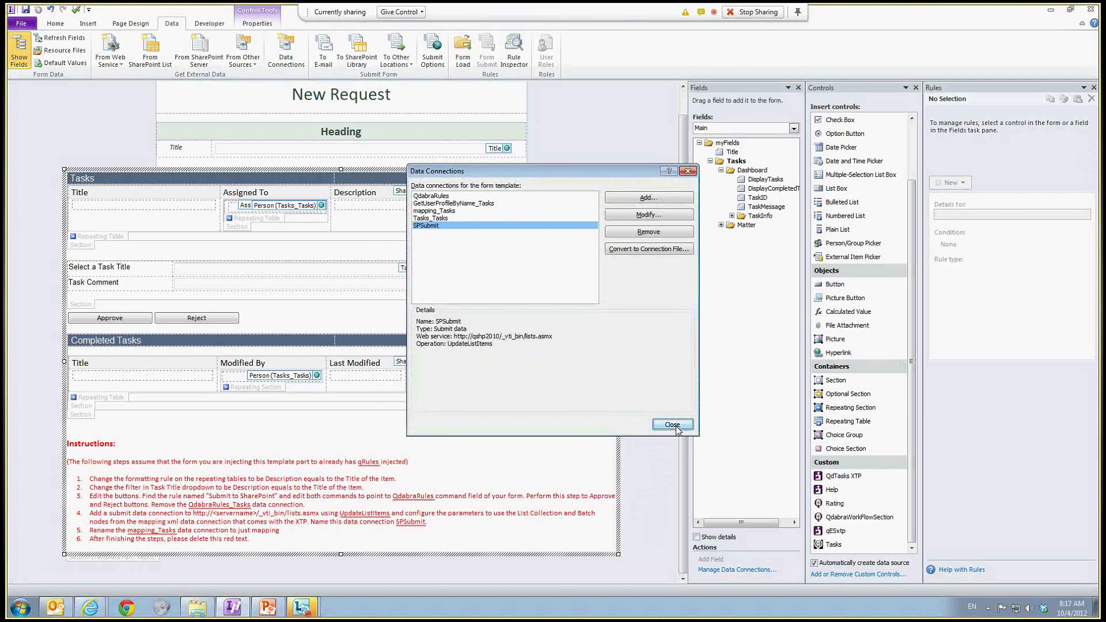
# - Rename the mapping_Tasks data connection to mapping and close the list of data connections
pyautogui.click(464, 210)
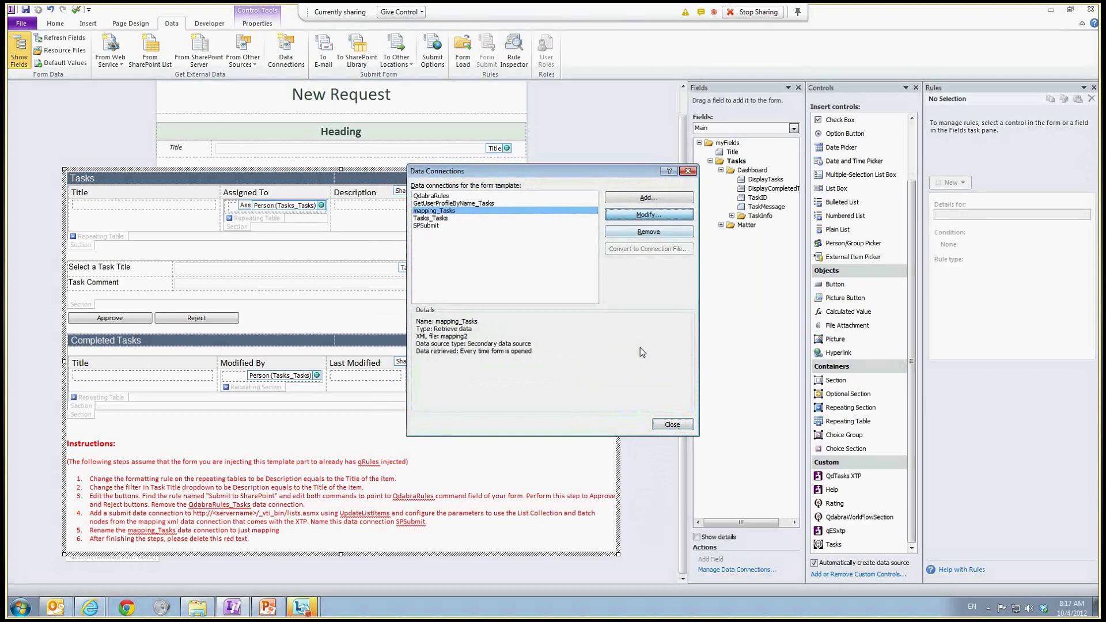
pyautogui.press('Return')
pyautogui.moveTo(486, 212); pyautogui.dragTo(507, 212)
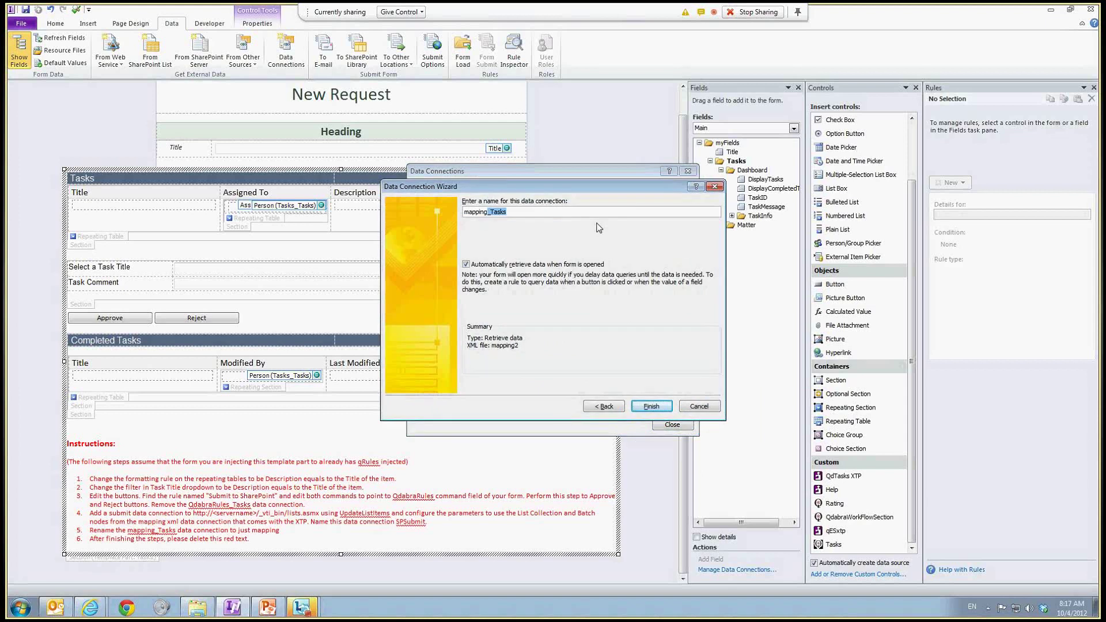
pyautogui.press('BackSpace')
pyautogui.click(651, 406)
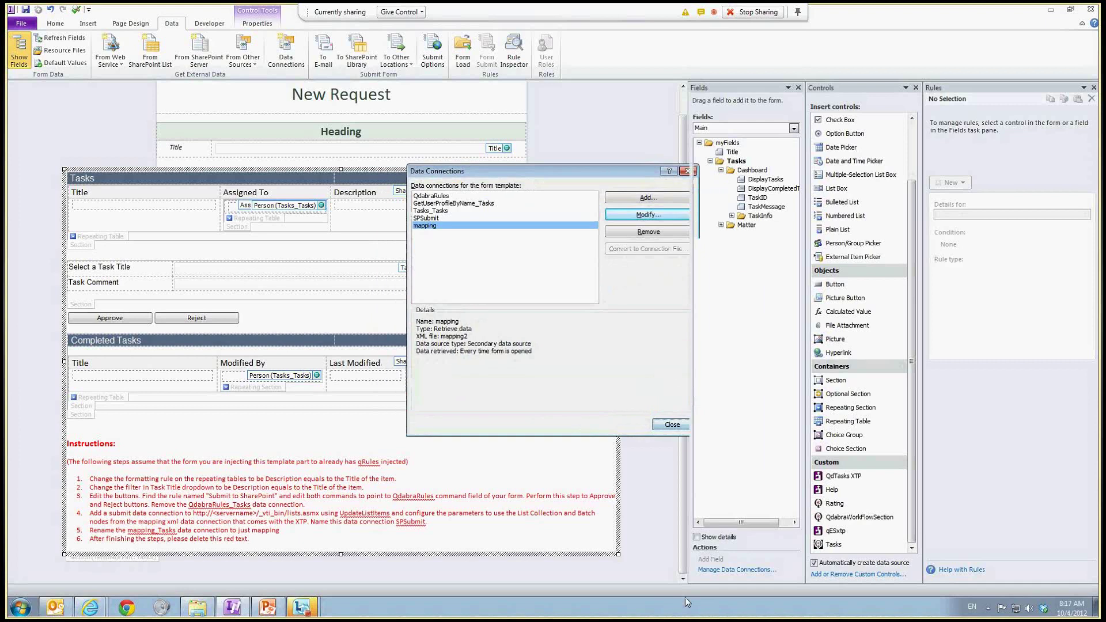
pyautogui.click(673, 425)
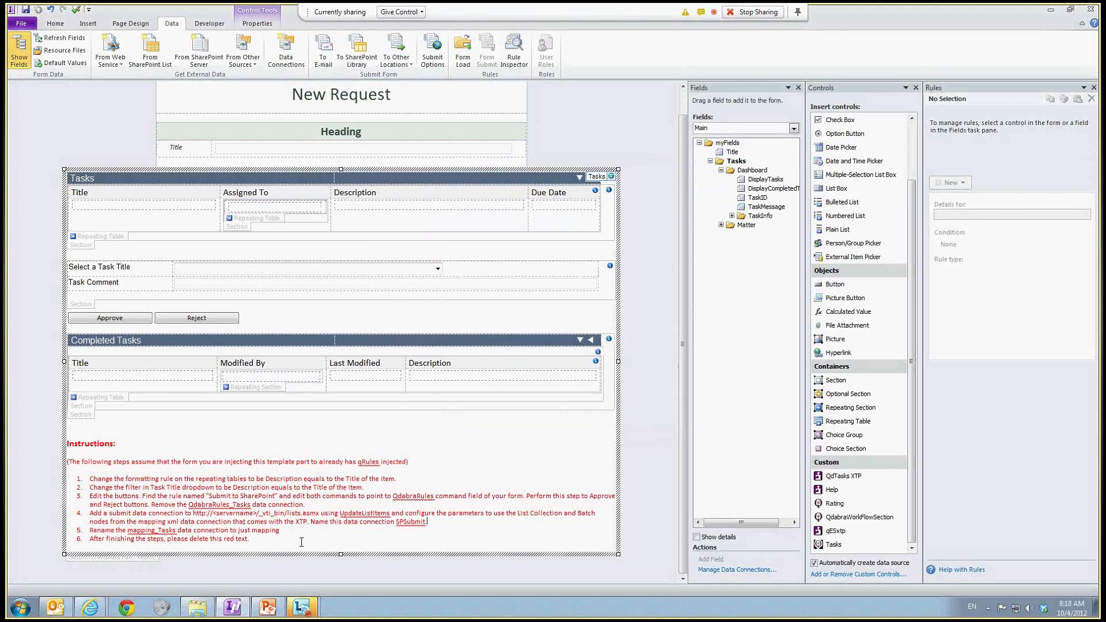
# - Delete the red instructions text below the Completed Tasks section of the form
pyautogui.moveTo(301, 541); pyautogui.dragTo(73, 426)
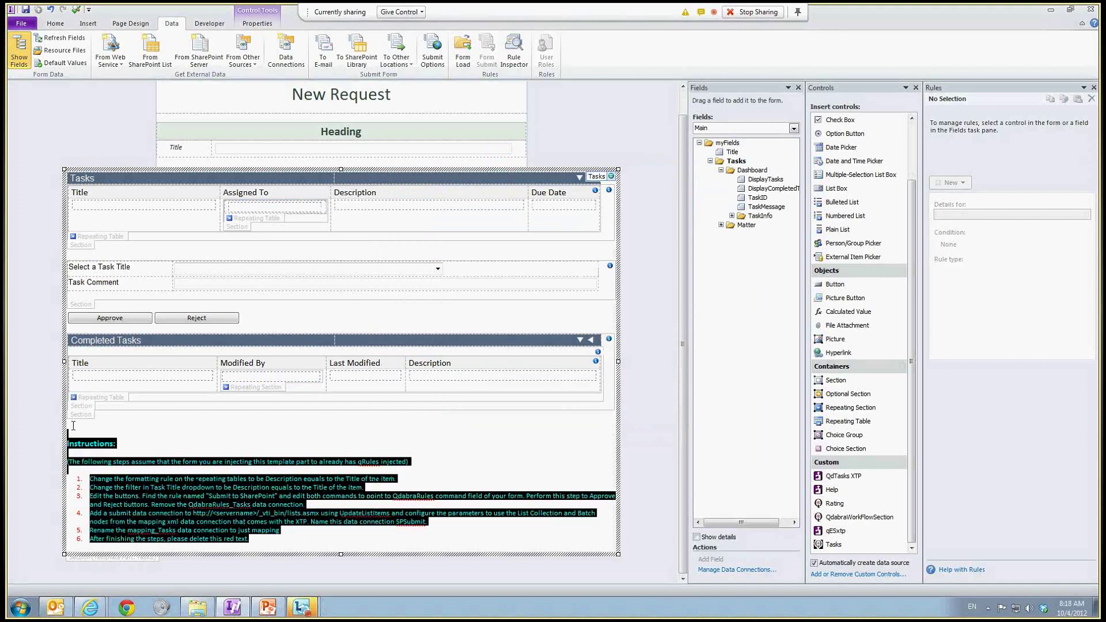
pyautogui.press('Delete')
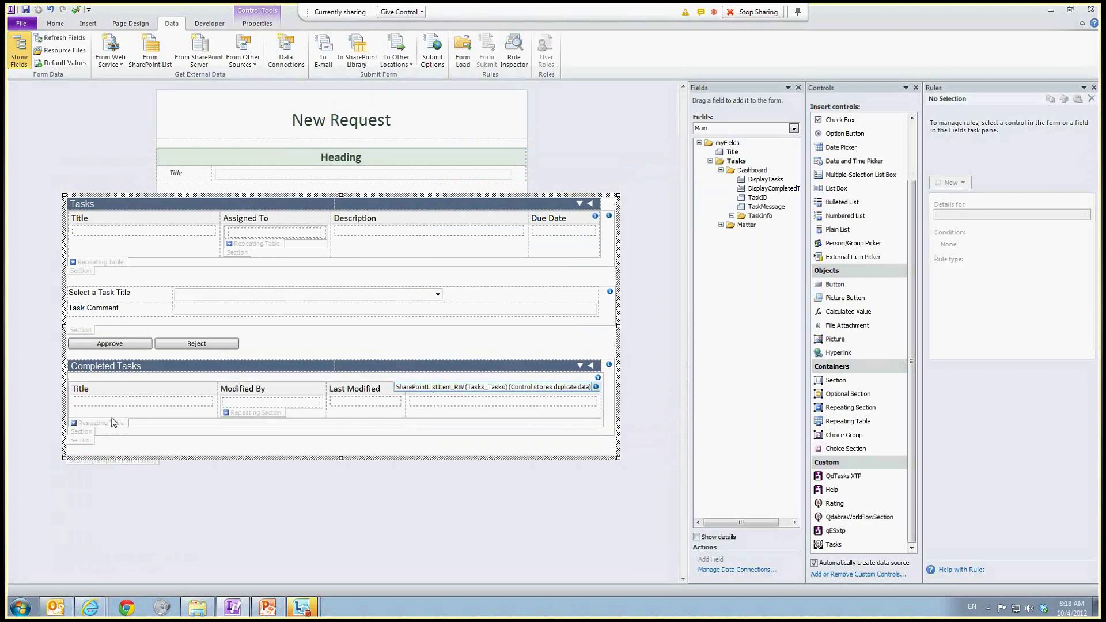
# - Publish the form template to the SharePoint site on qshp2010, updating the existing TaskLibrary form library
pyautogui.click(22, 24)
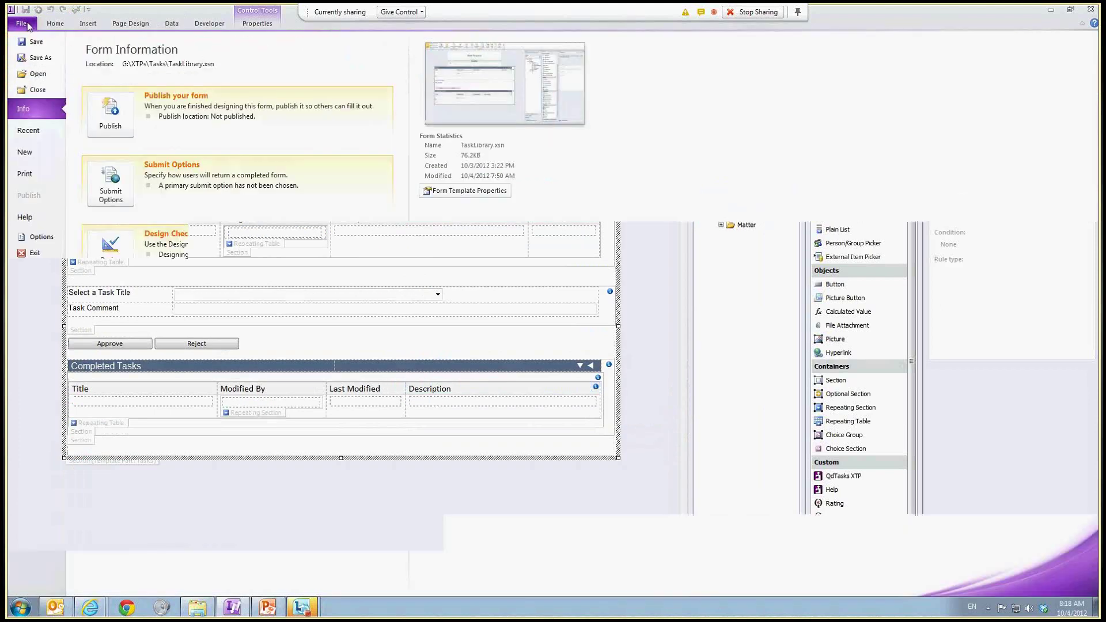
pyautogui.click(41, 193)
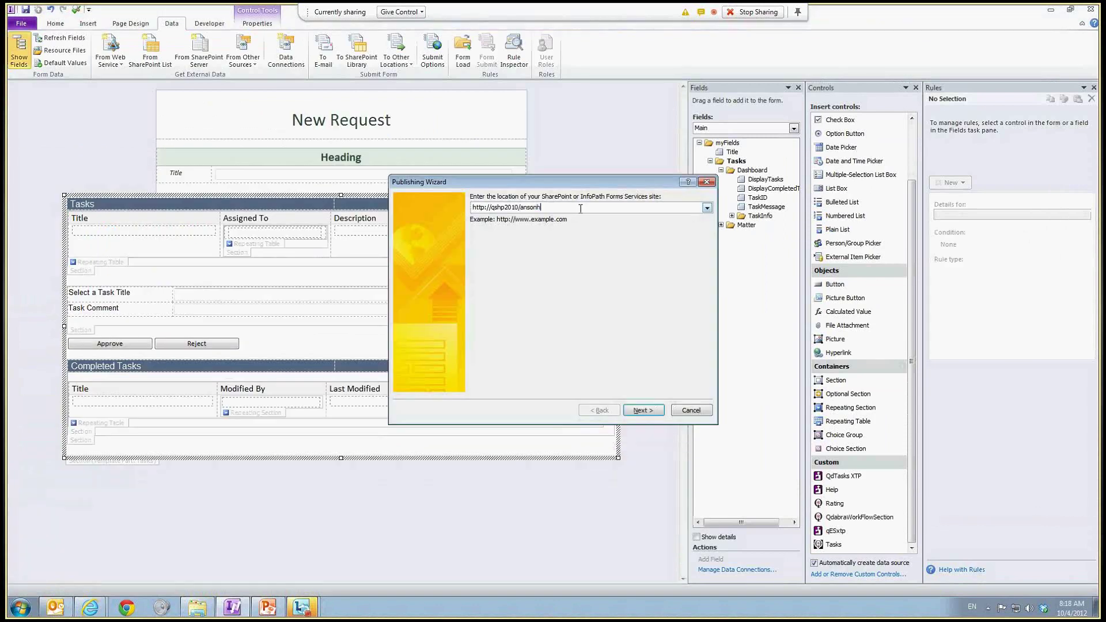
pyautogui.click(640, 415)
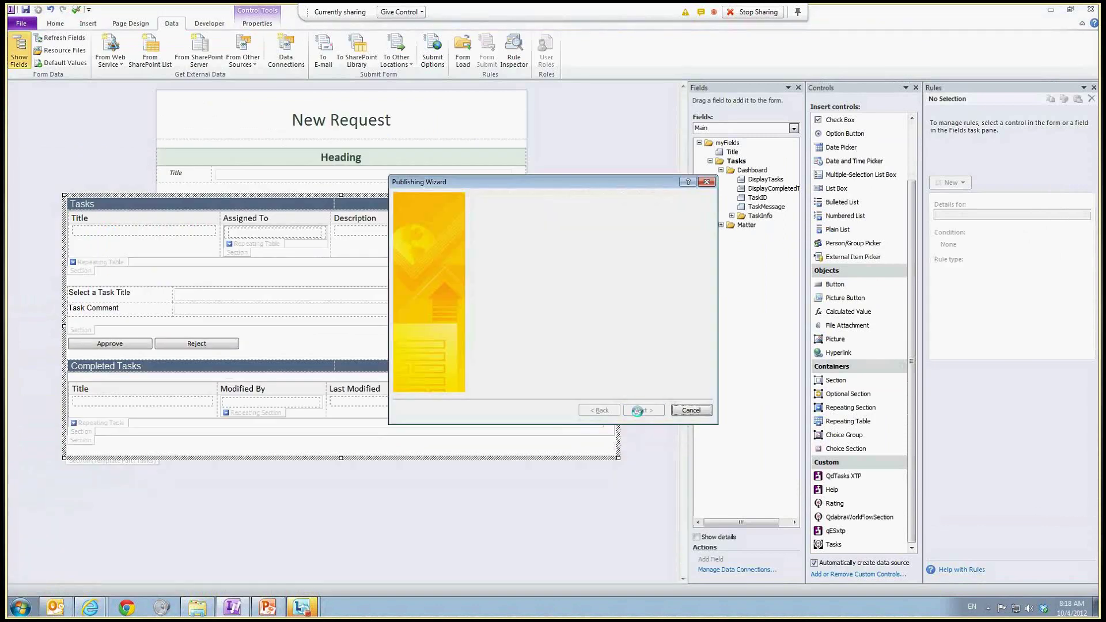
pyautogui.click(640, 412)
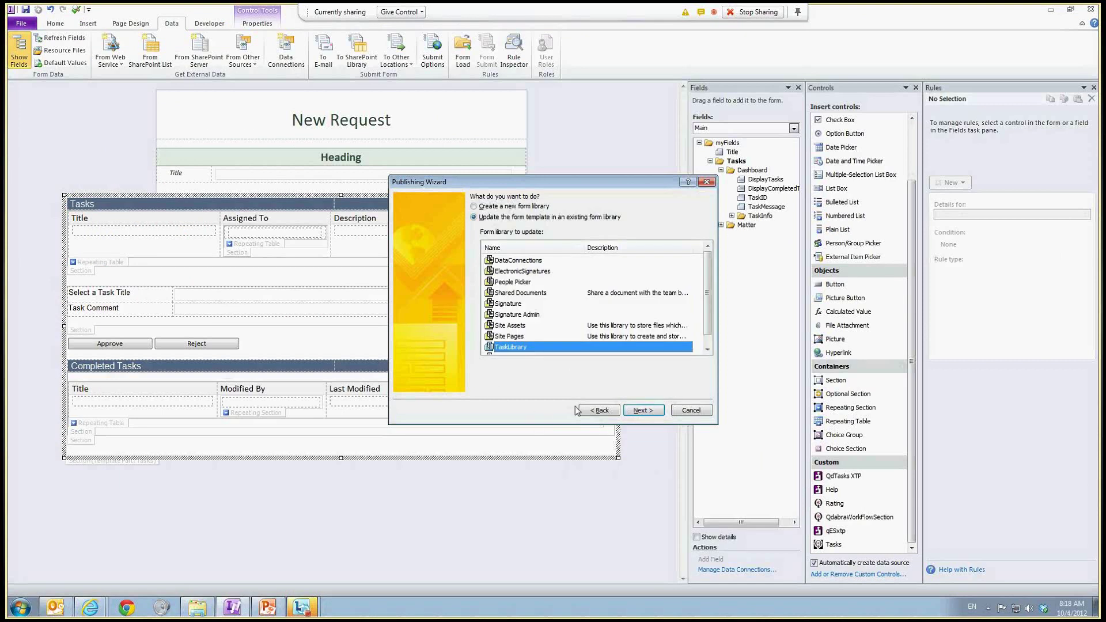
pyautogui.click(644, 413)
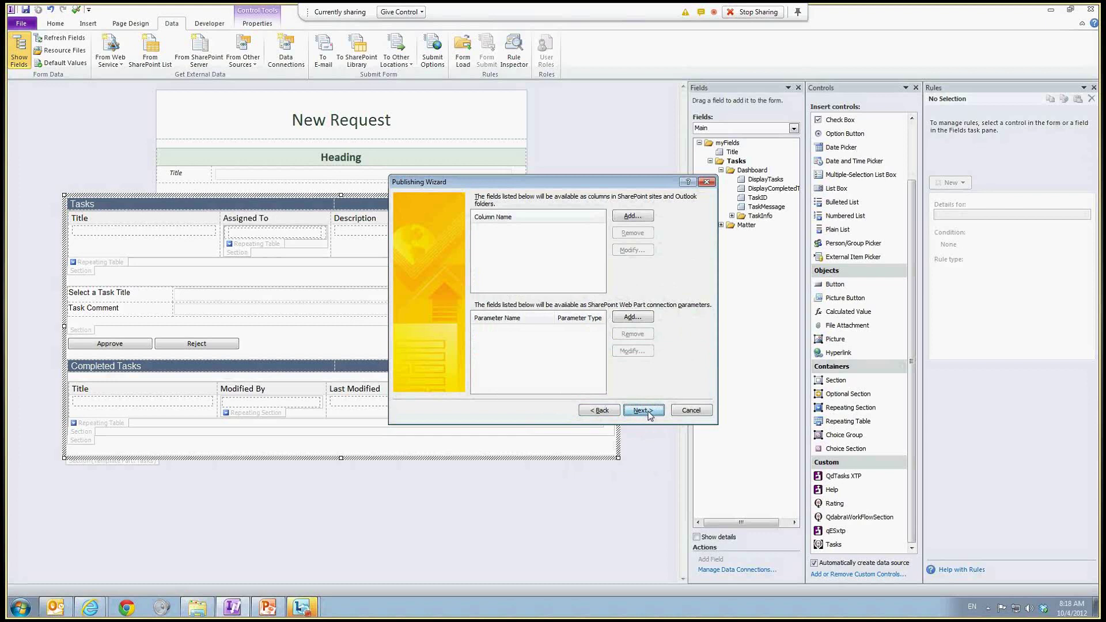
pyautogui.click(648, 410)
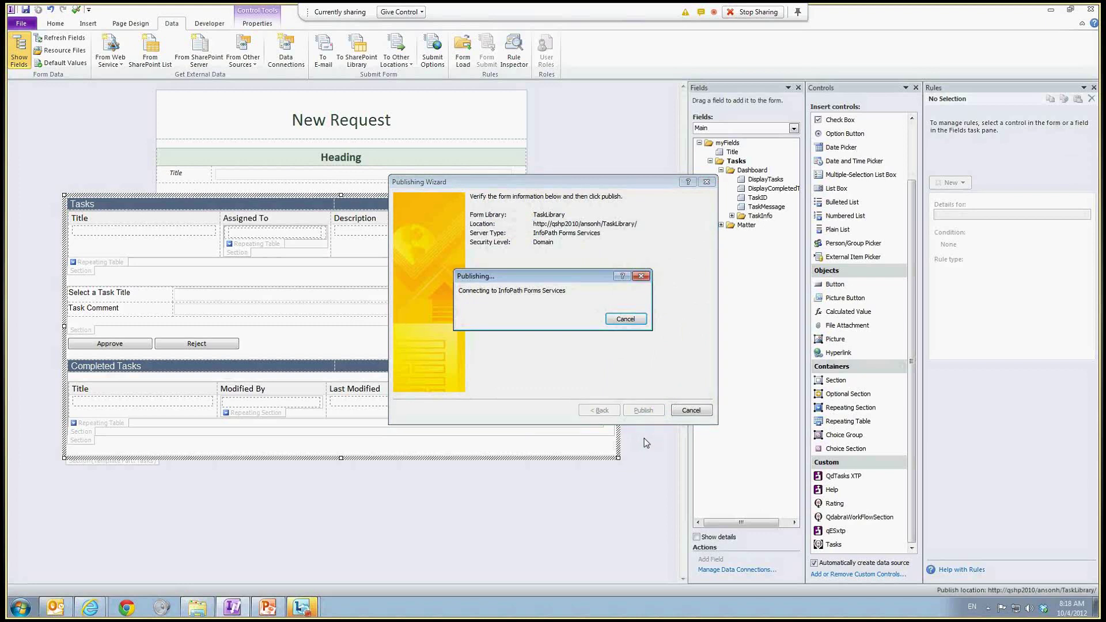
pyautogui.click(644, 410)
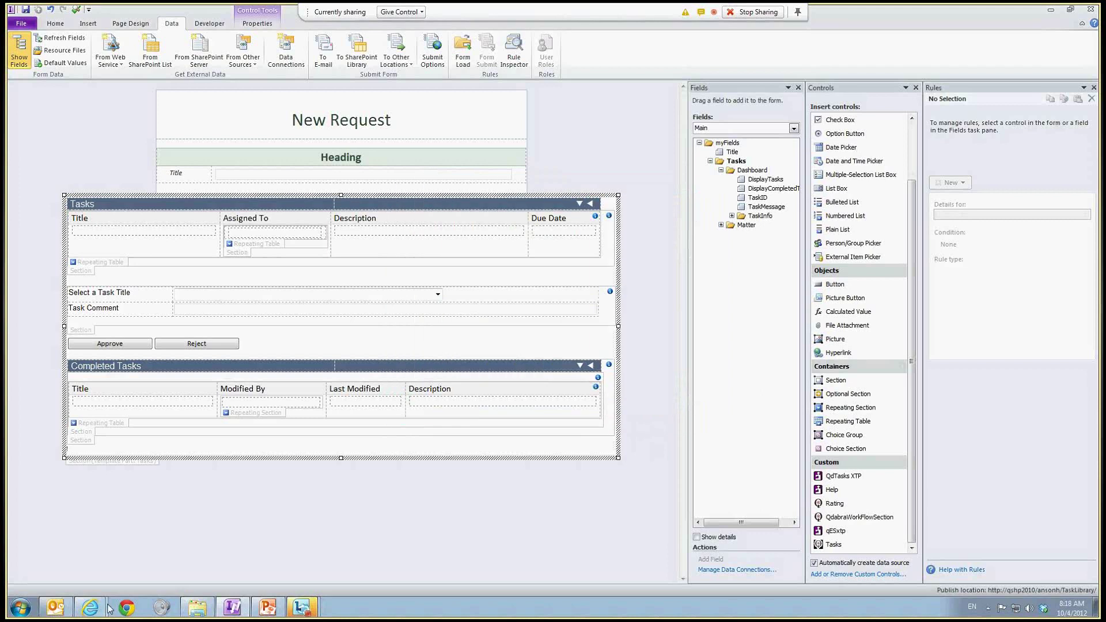
# - Switch to the InPrivate browser window, reload TaskLibrary and display its library commands
pyautogui.moveTo(91, 608)
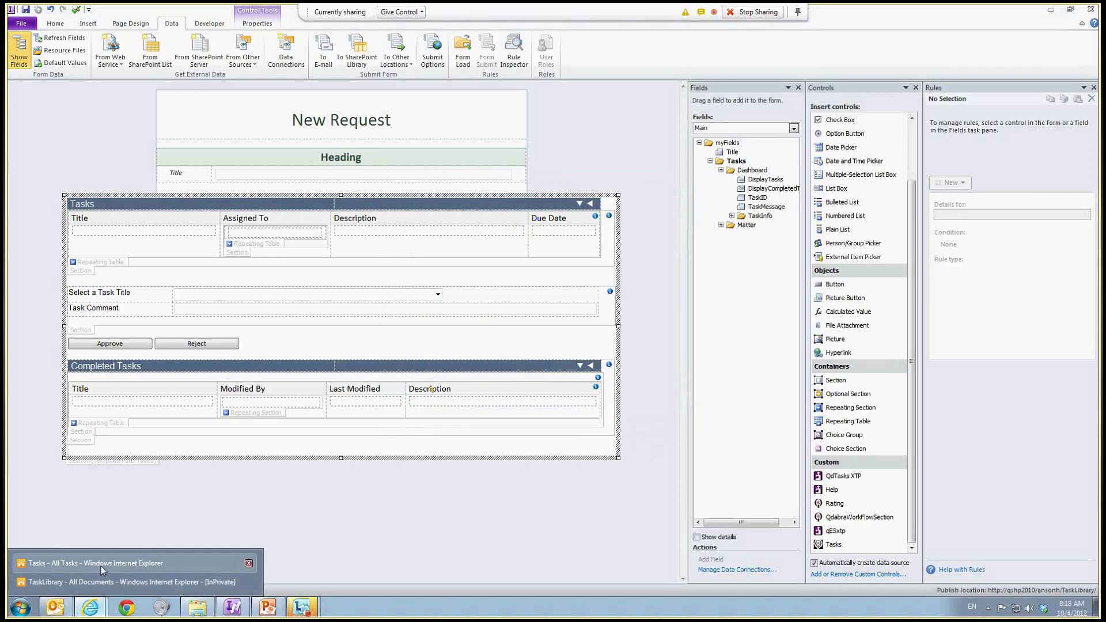
pyautogui.click(102, 582)
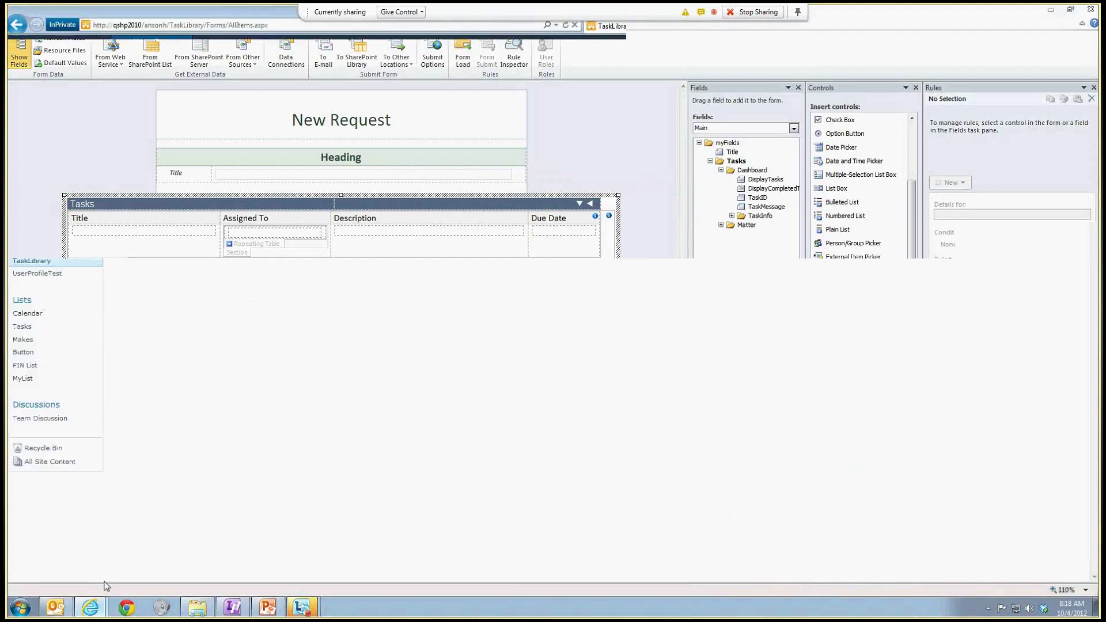
pyautogui.click(233, 23)
pyautogui.press('Return')
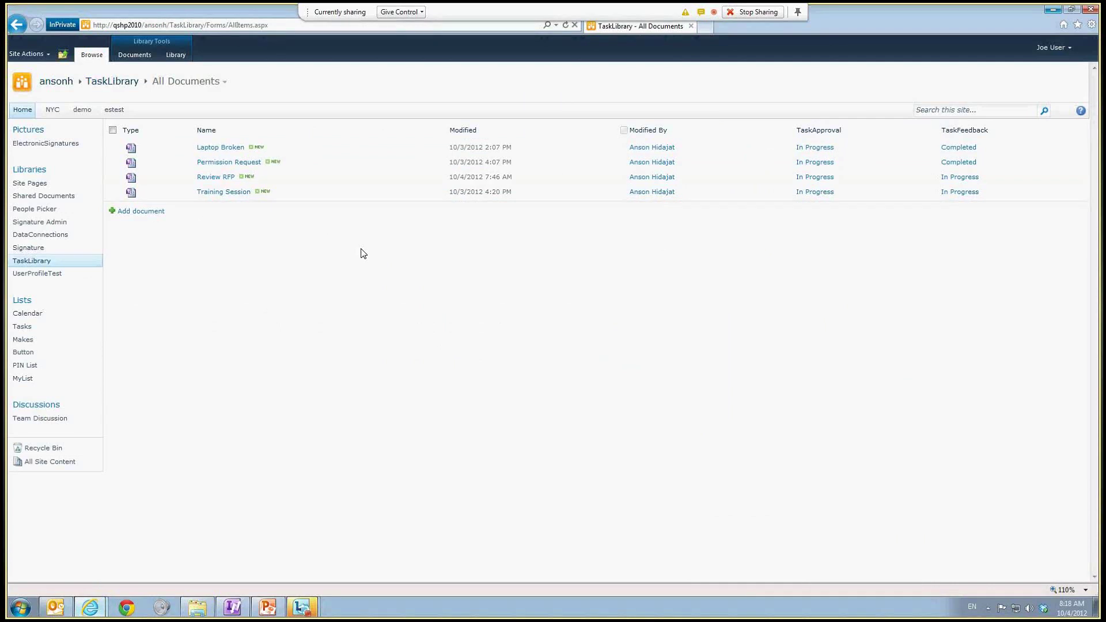
pyautogui.click(176, 54)
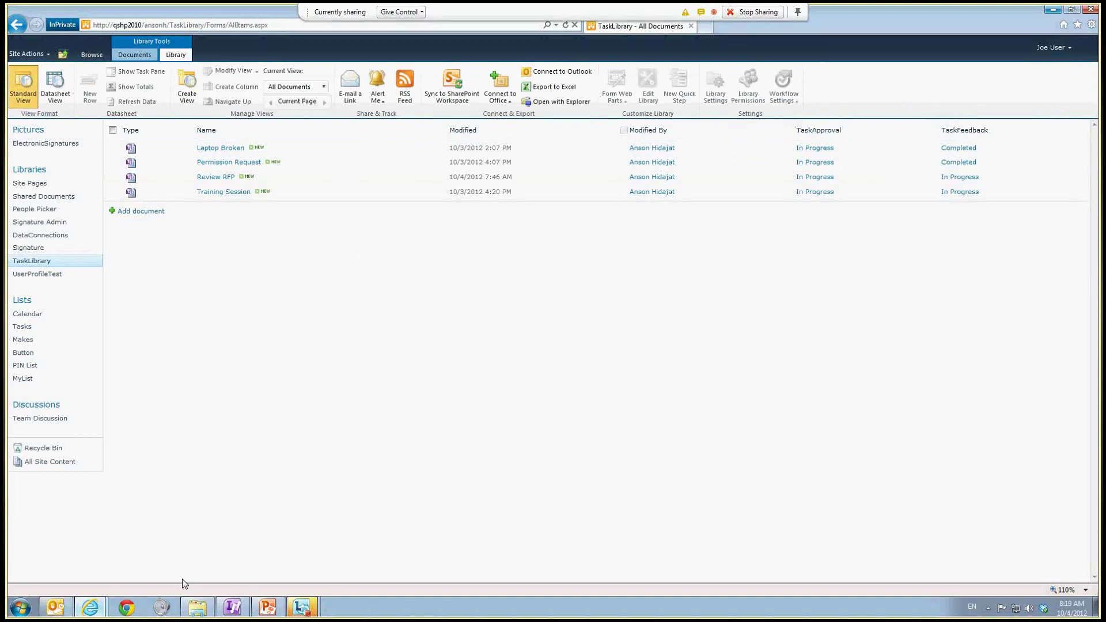
# - Switch to the regular Internet Explorer window showing the Tasks list and open TaskLibrary there
pyautogui.click(89, 607)
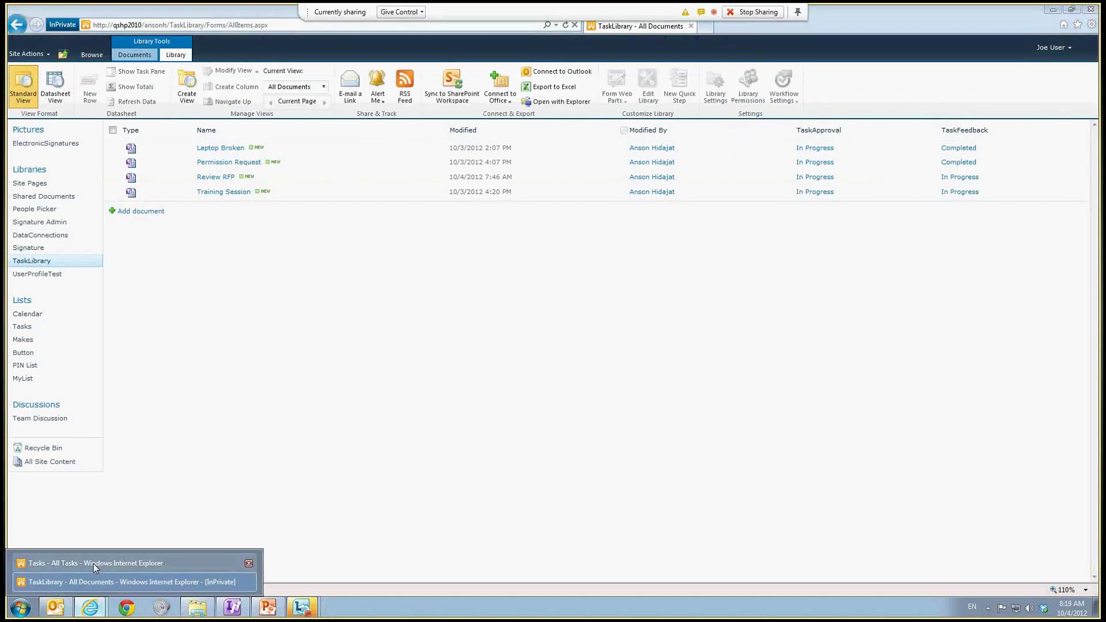
pyautogui.click(93, 563)
pyautogui.click(37, 263)
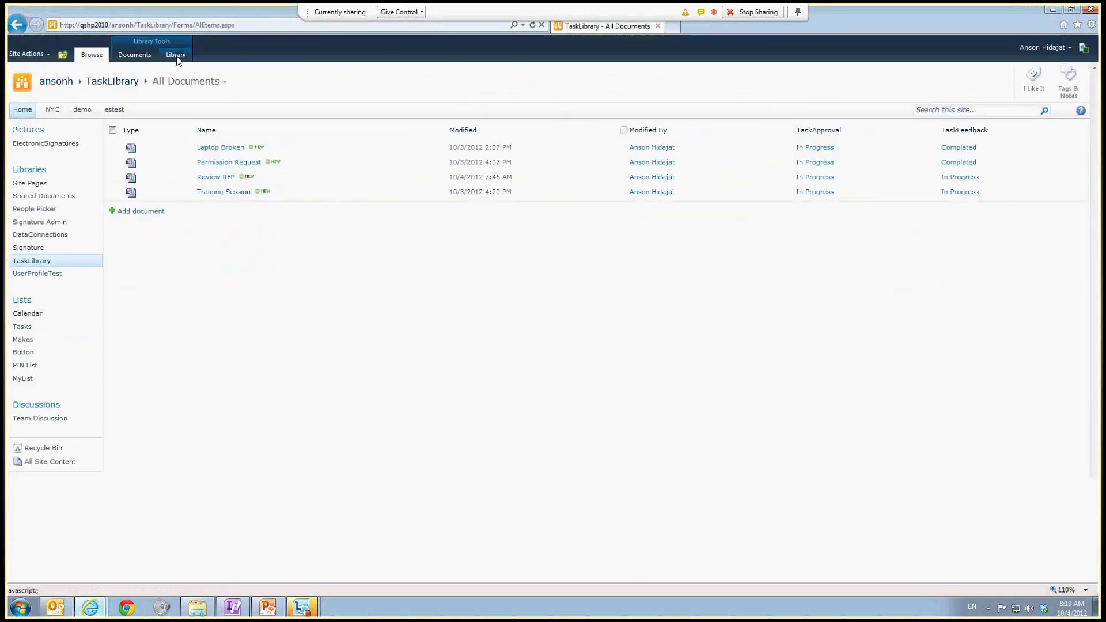
# - Review the workflow settings of TaskLibrary and return to its document list
pyautogui.click(177, 56)
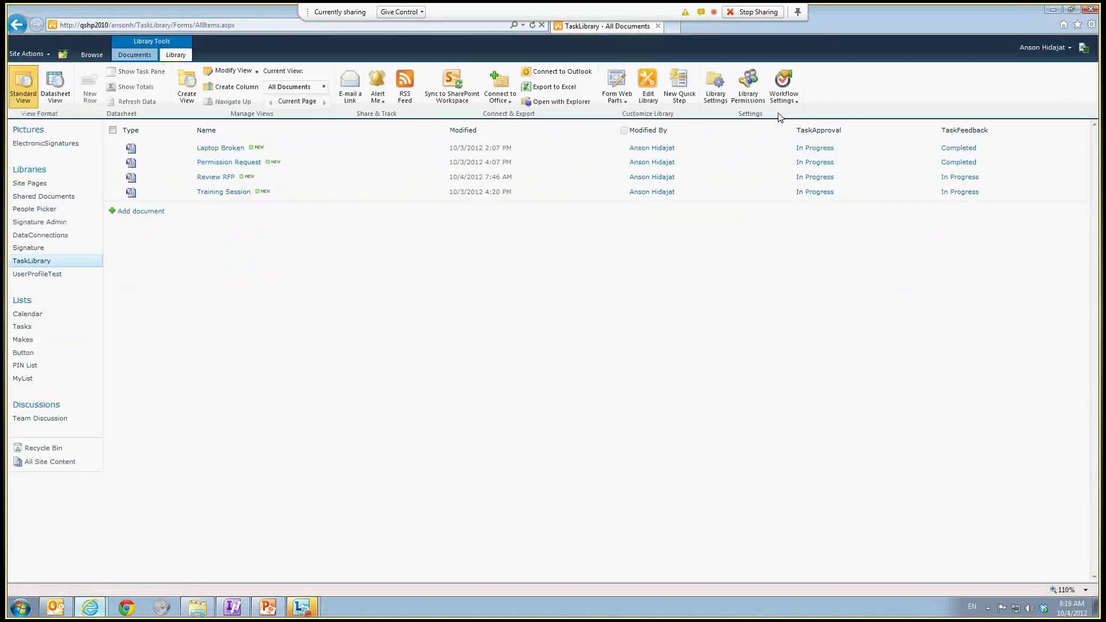
pyautogui.click(793, 102)
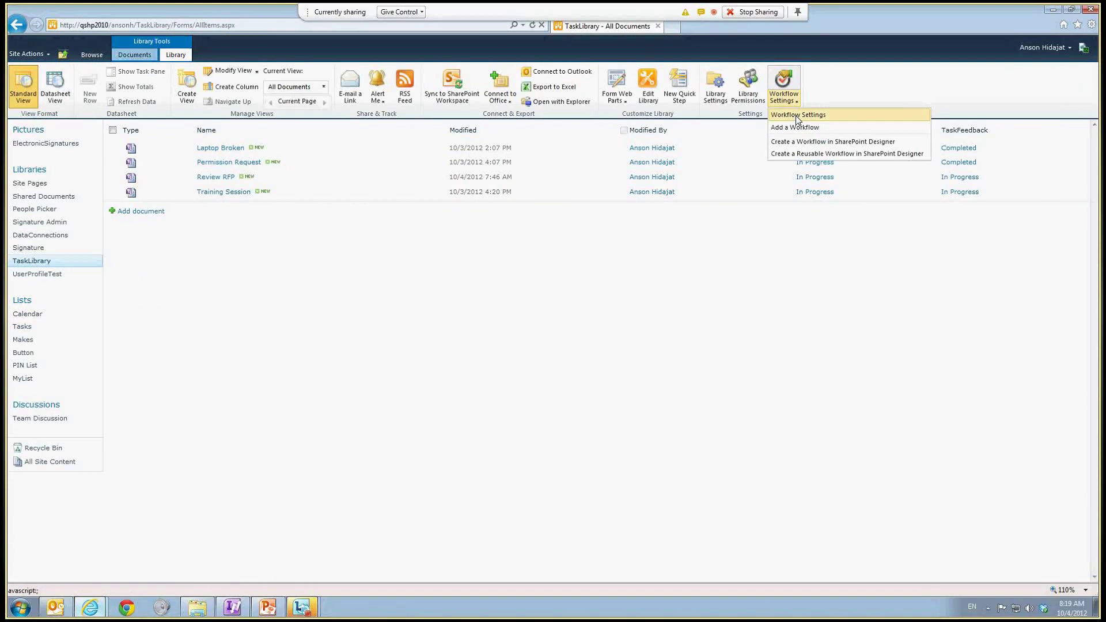
pyautogui.click(798, 114)
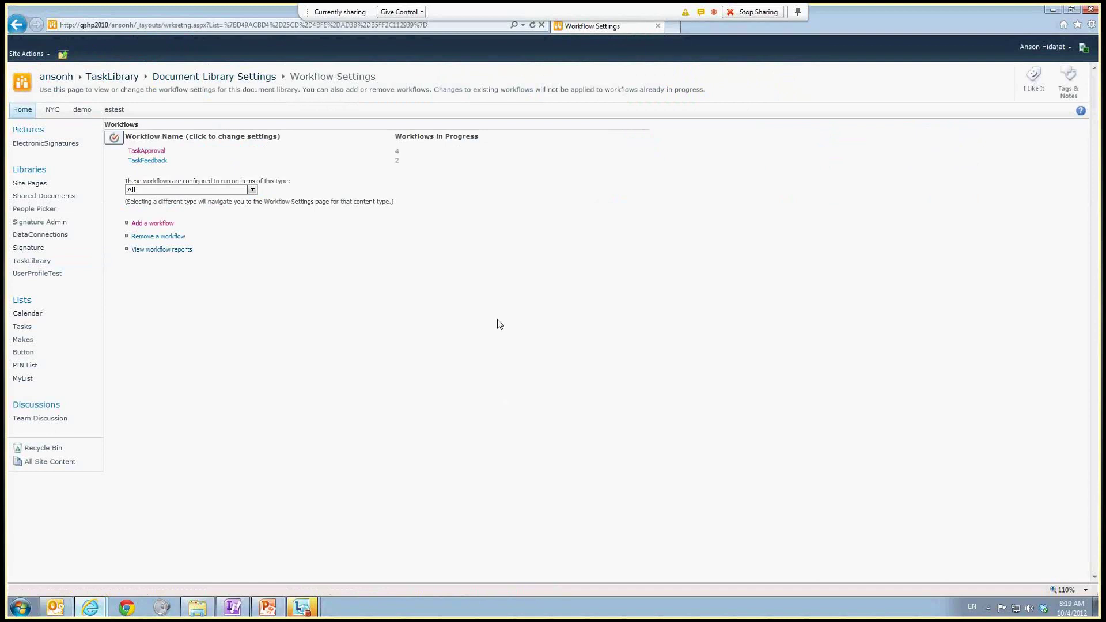
pyautogui.press('BackSpace')
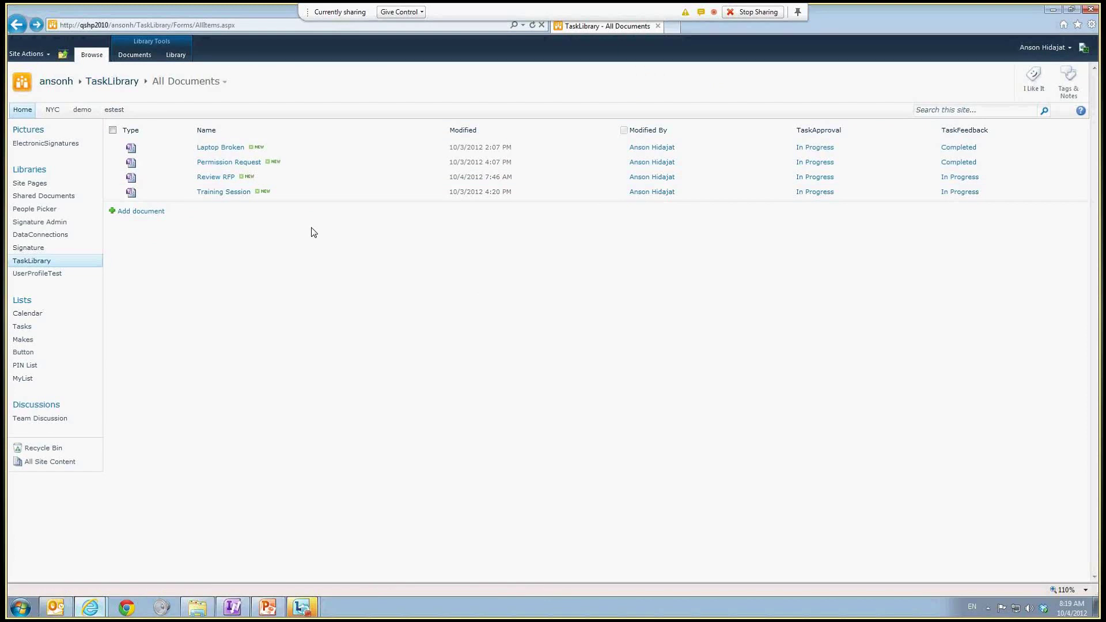
# - Create a new form document in TaskLibrary and enter Generate Report as its title
pyautogui.click(147, 212)
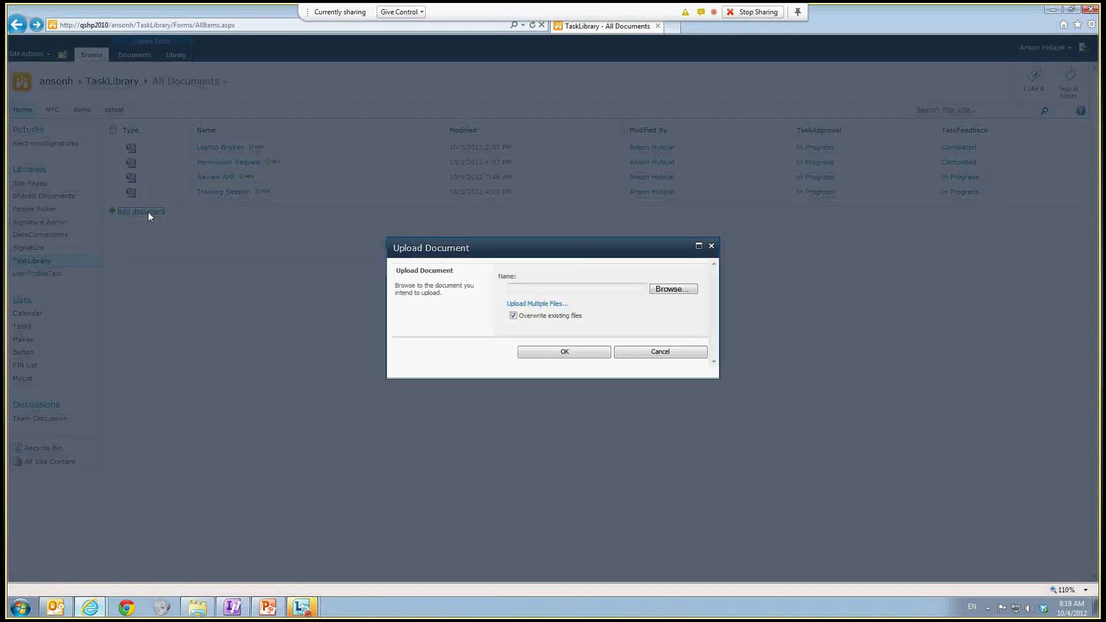
pyautogui.click(657, 351)
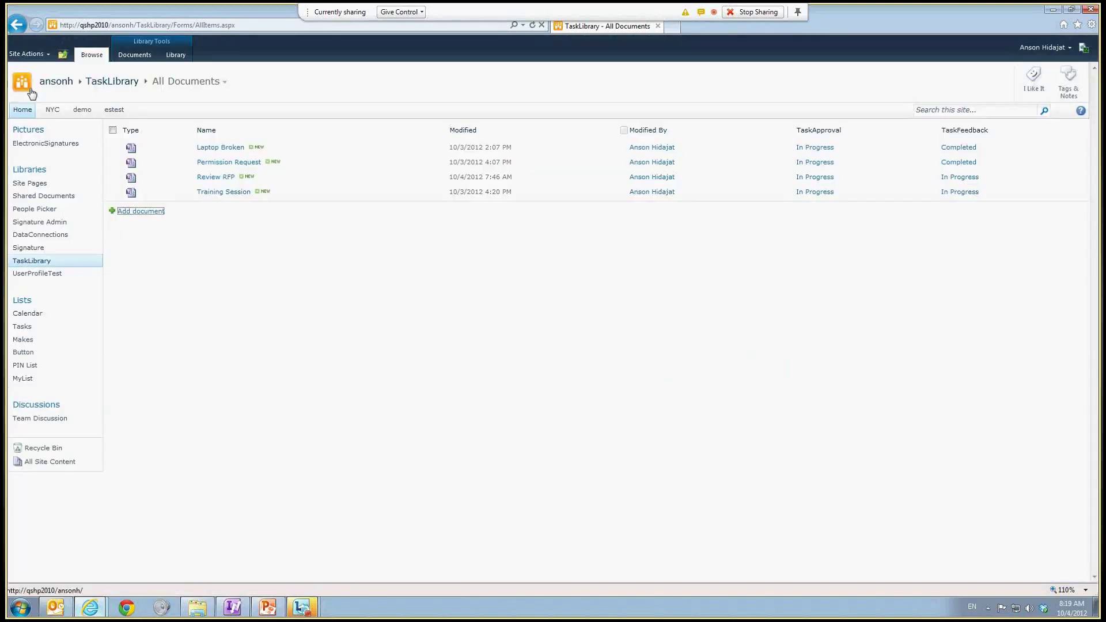
pyautogui.click(134, 55)
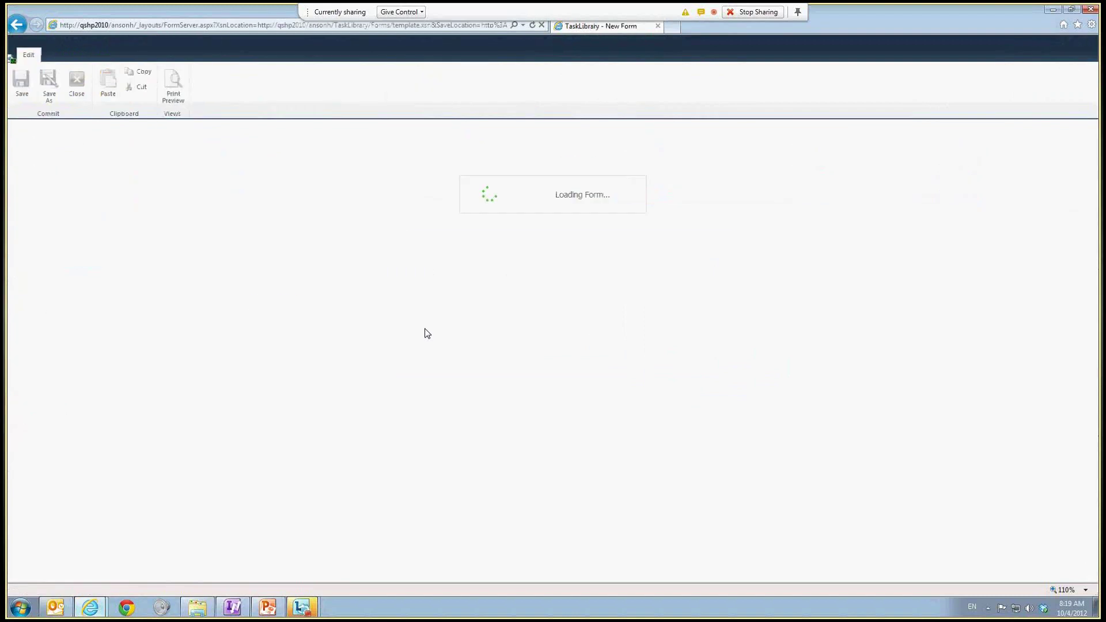
pyautogui.write('Ge')
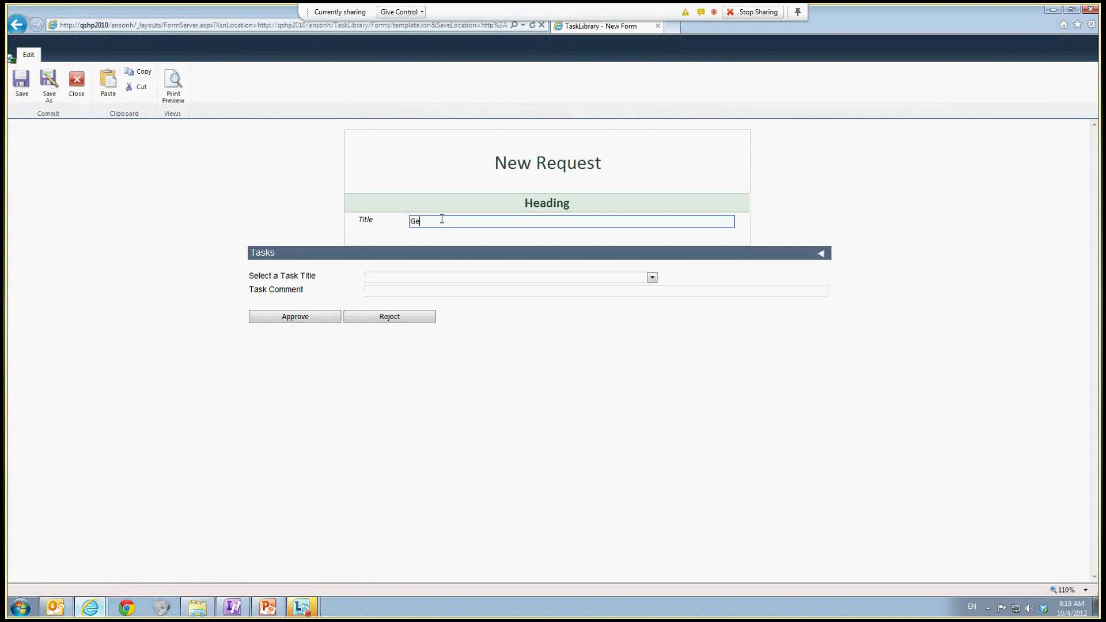
pyautogui.write('nerate Report')
# - Save the new form to TaskLibrary under the file name Generate Report and close it
pyautogui.click(22, 92)
pyautogui.write('Generate REport')
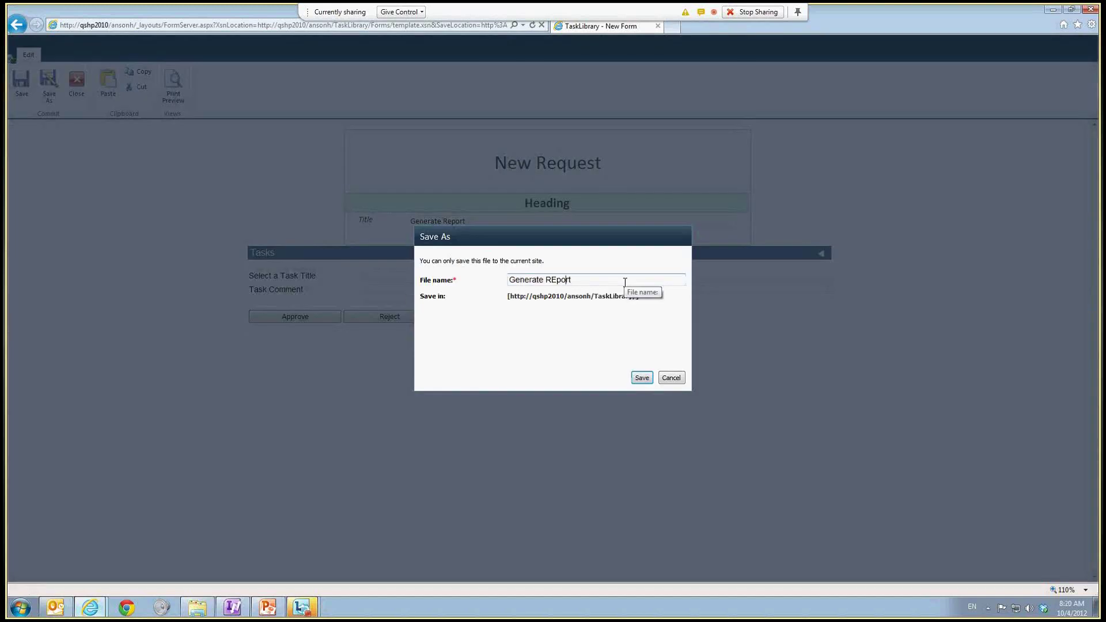
pyautogui.press('BackSpace')
pyautogui.write('e')
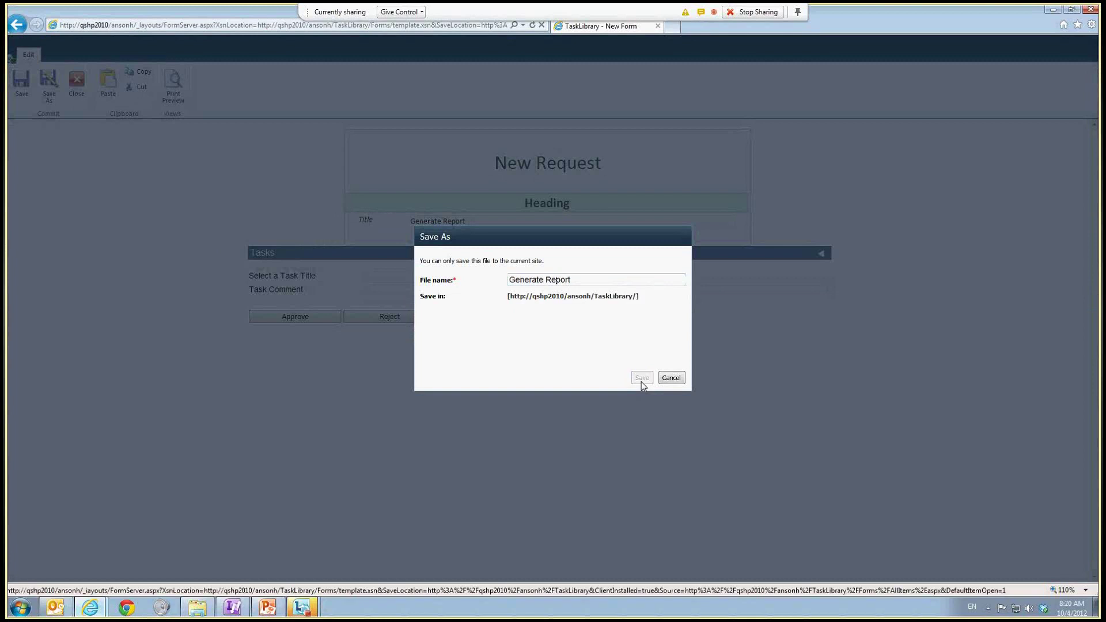
pyautogui.click(642, 378)
pyautogui.click(67, 99)
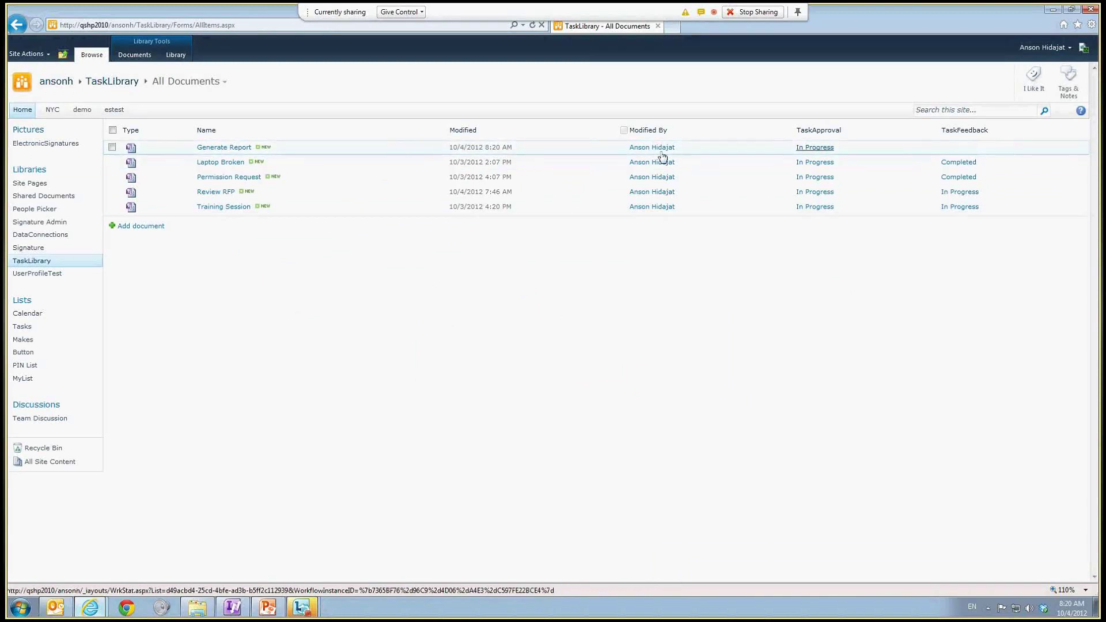
# - Start the TaskFeedback workflow on the Generate Report document with 10/5/2012 as the due date for all tasks
pyautogui.click(443, 149)
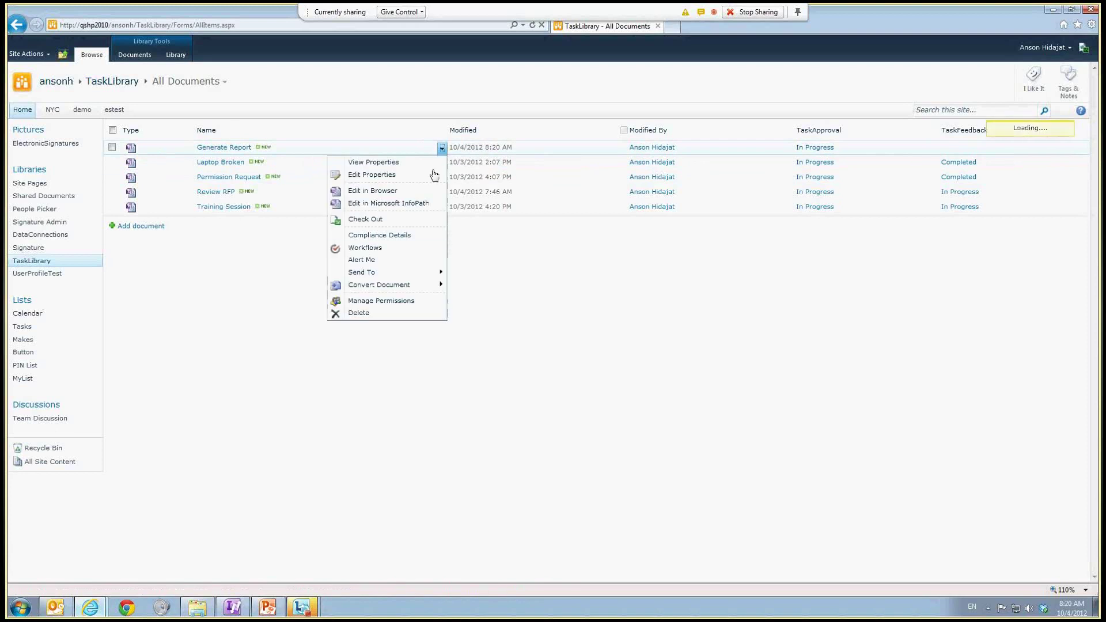
pyautogui.click(391, 252)
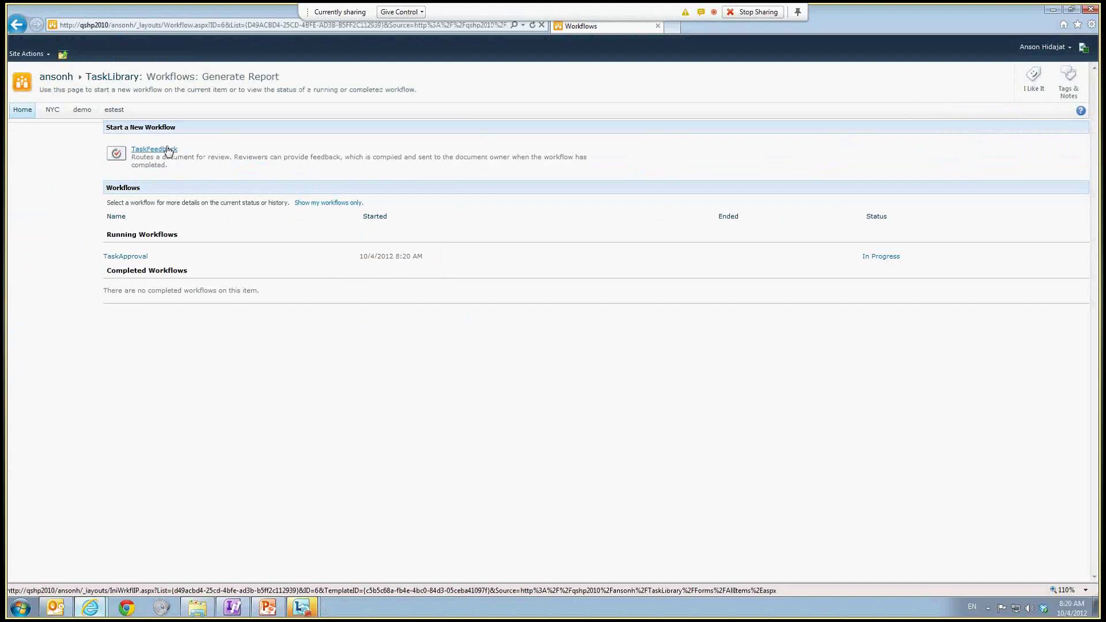
pyautogui.click(167, 151)
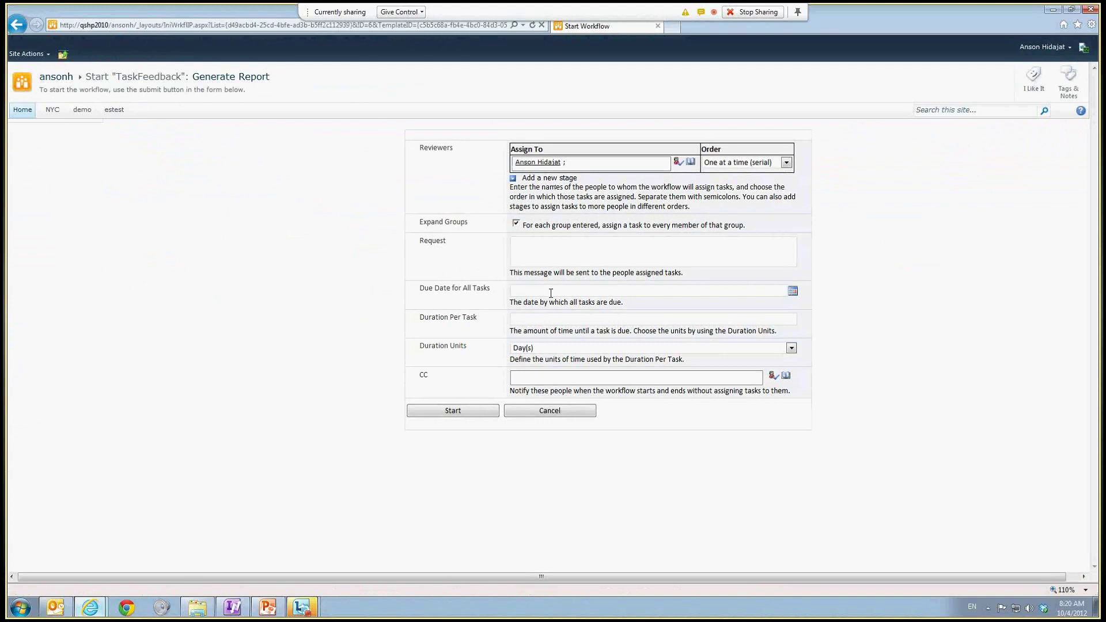
pyautogui.click(551, 293)
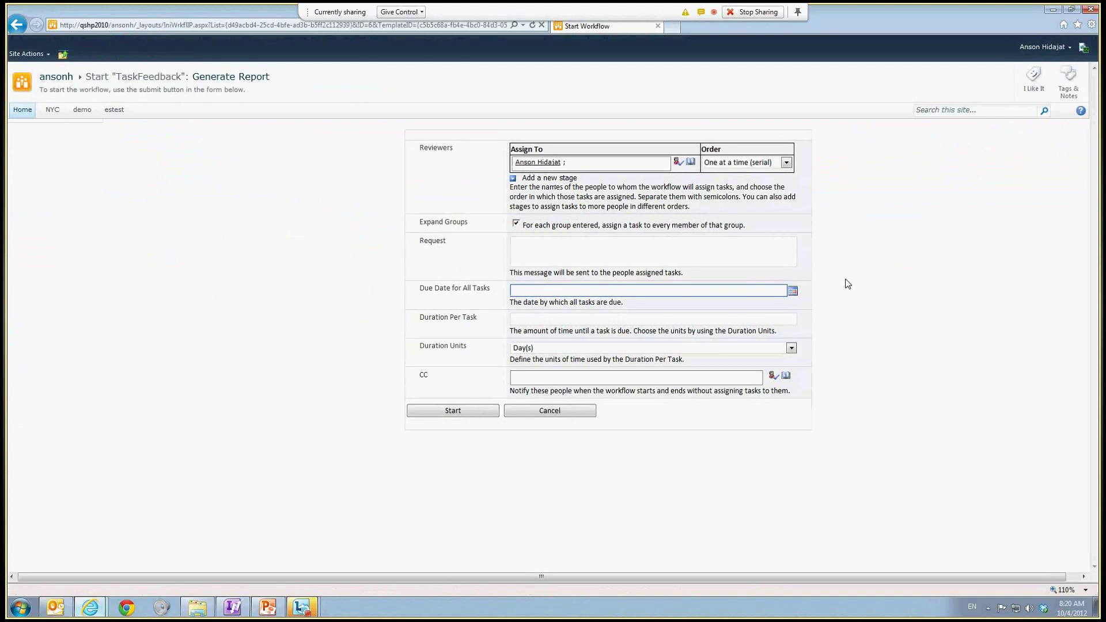
pyautogui.click(793, 291)
pyautogui.click(776, 326)
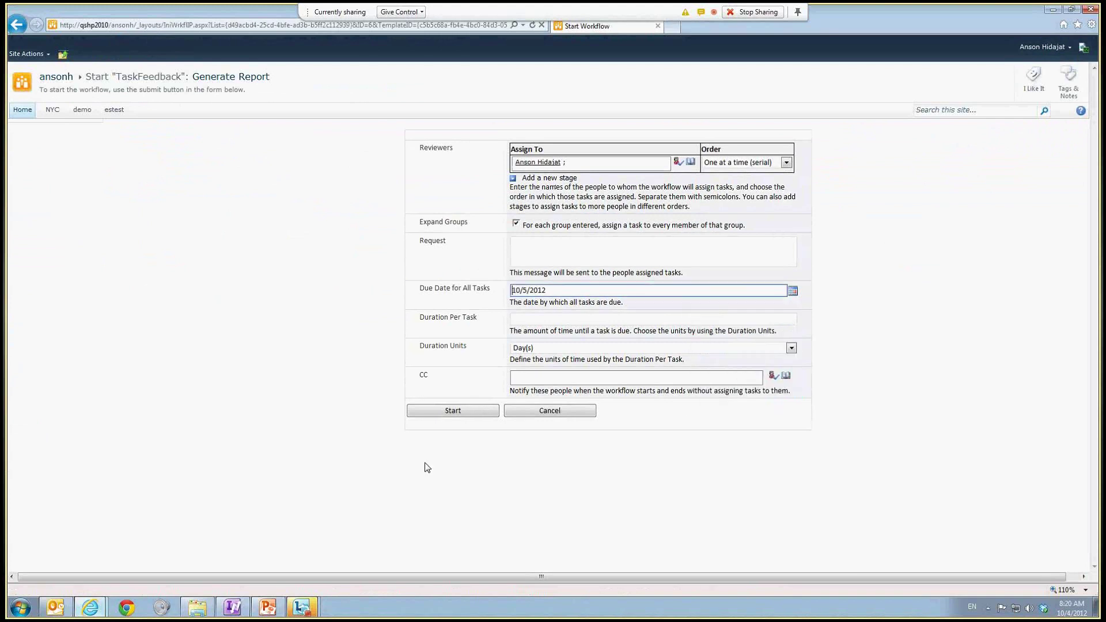
pyautogui.click(482, 412)
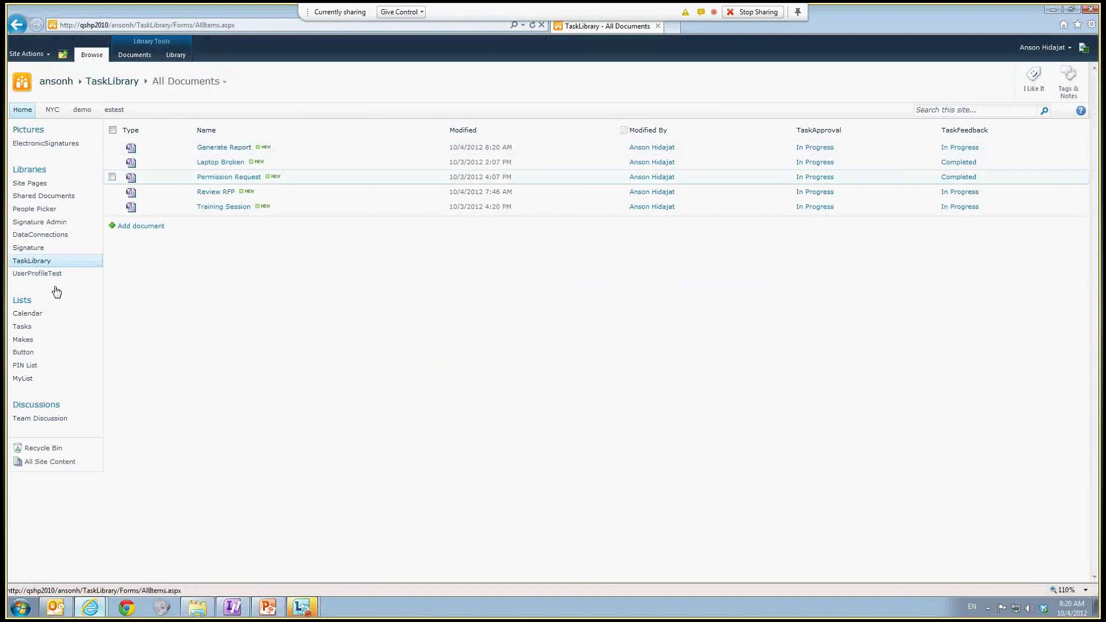
# - Check the Tasks list for the Generate Report tasks, and open the Generate Report form from TaskLibrary with its Tasks section expanded
pyautogui.click(31, 328)
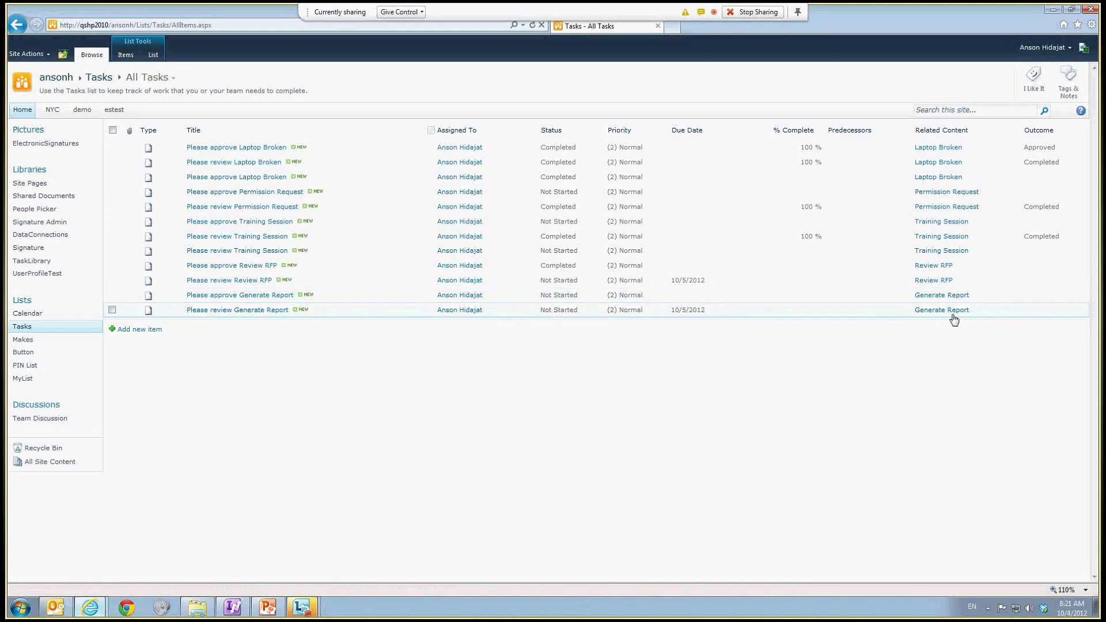
pyautogui.click(52, 262)
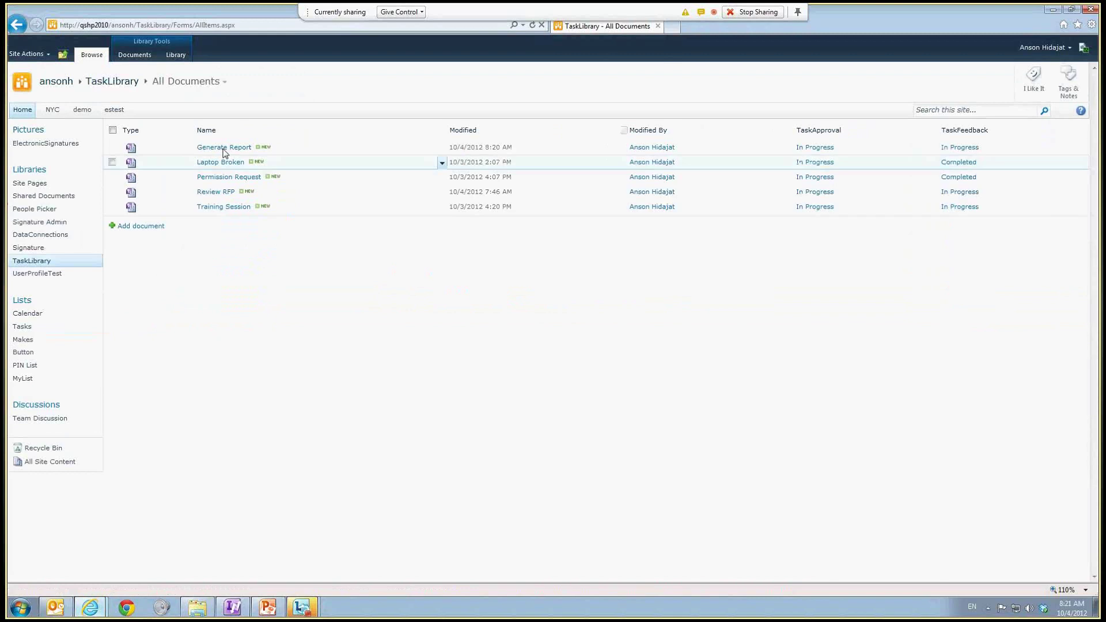
pyautogui.click(224, 148)
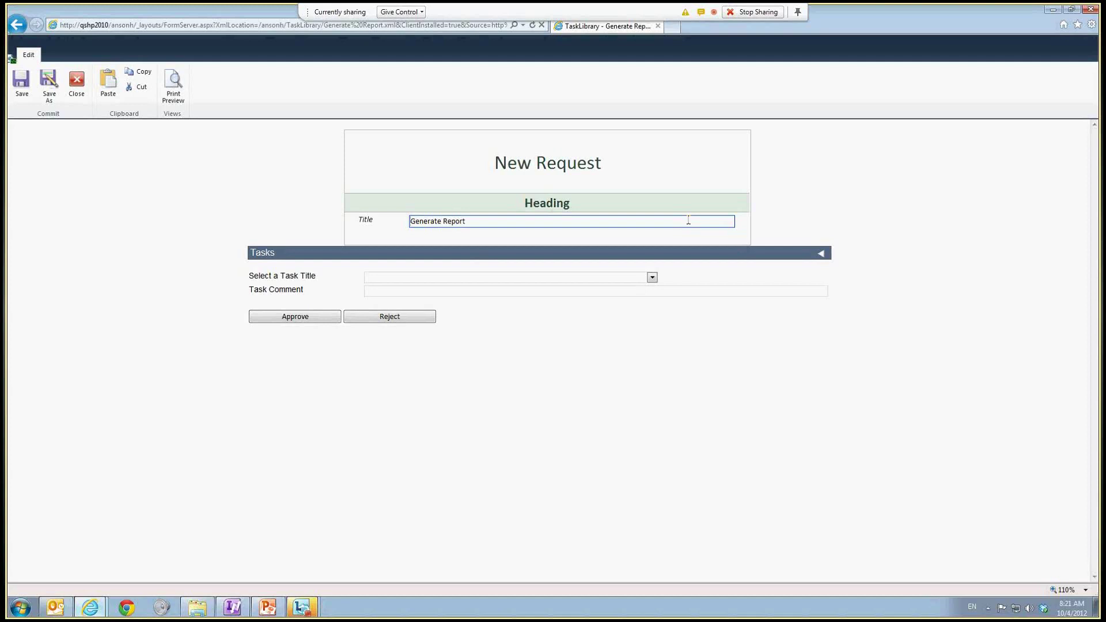
pyautogui.click(821, 253)
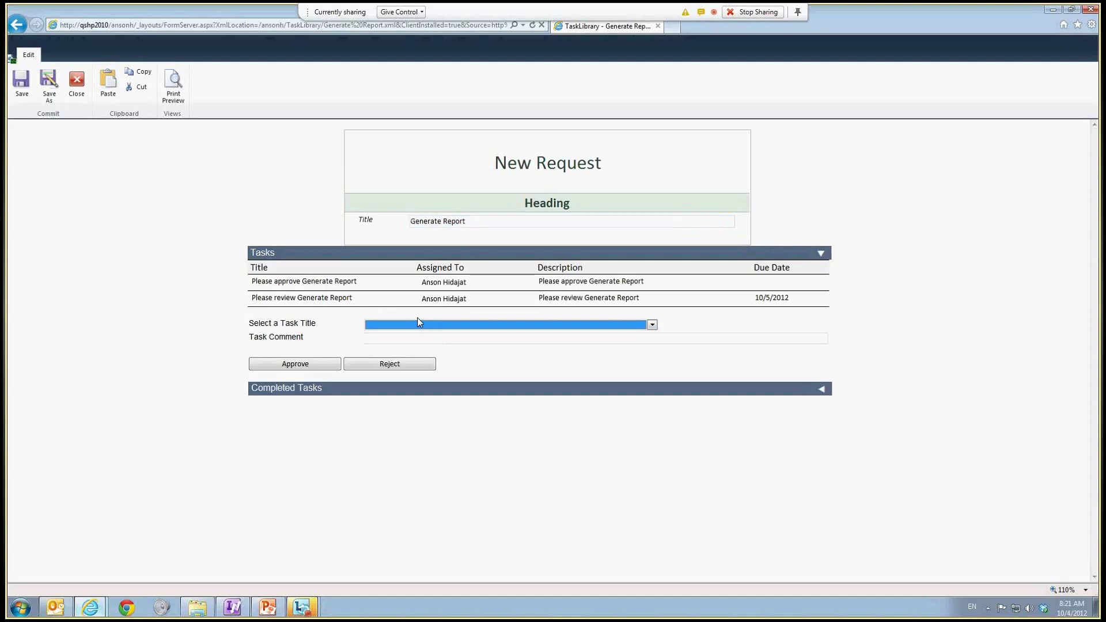
# - Examine the titles and due dates of the tasks listed in the form's Tasks section
pyautogui.moveTo(254, 281); pyautogui.dragTo(378, 283)
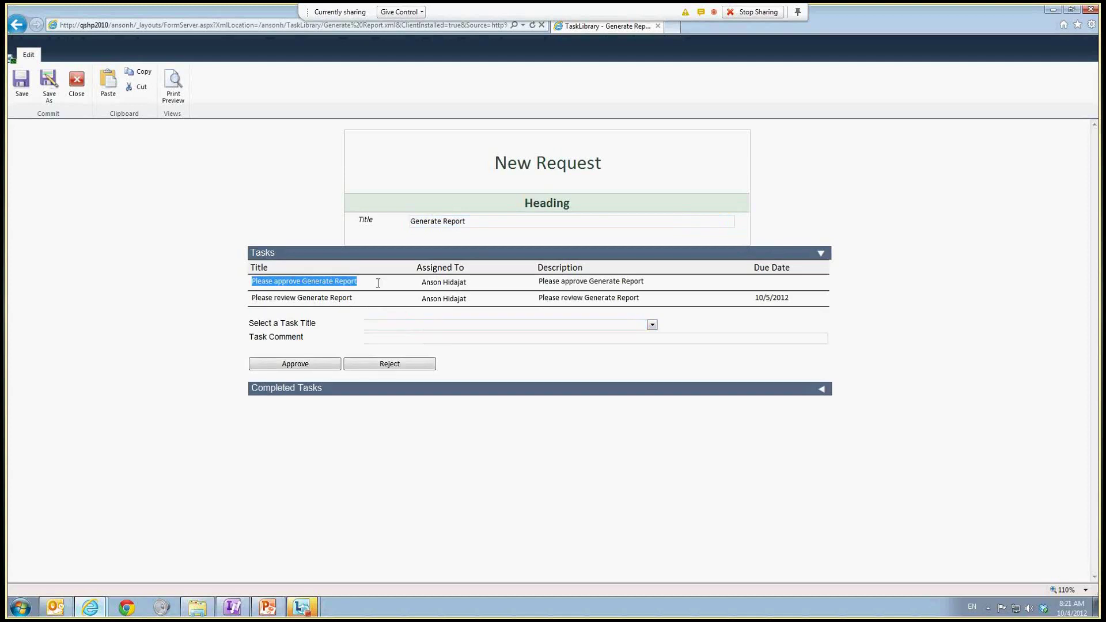
pyautogui.click(378, 283)
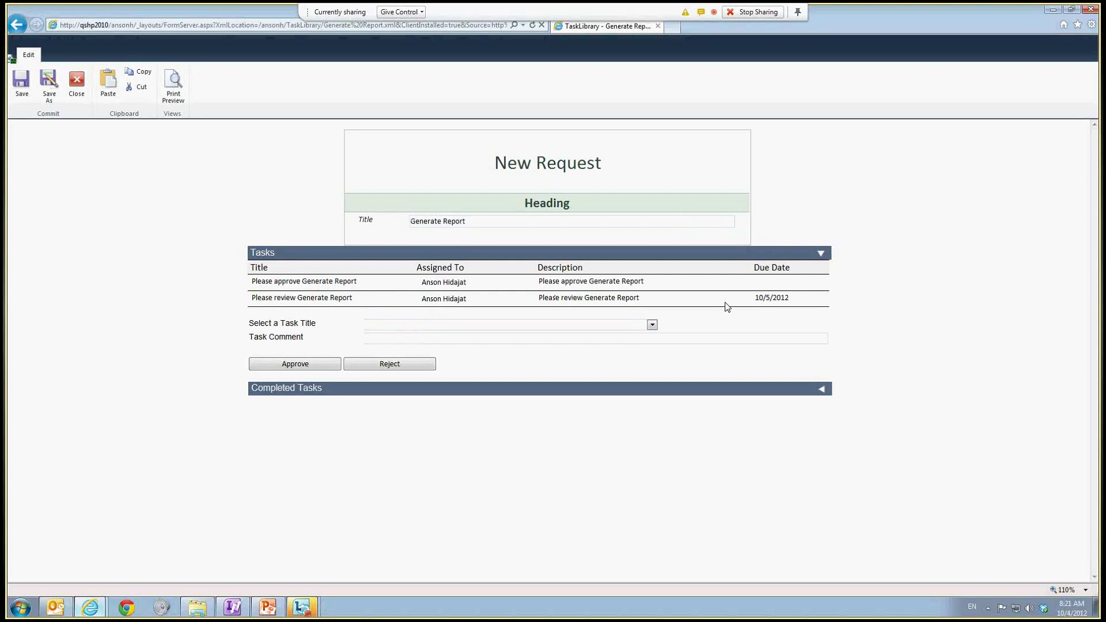
pyautogui.moveTo(751, 303); pyautogui.dragTo(787, 303)
pyautogui.click(652, 309)
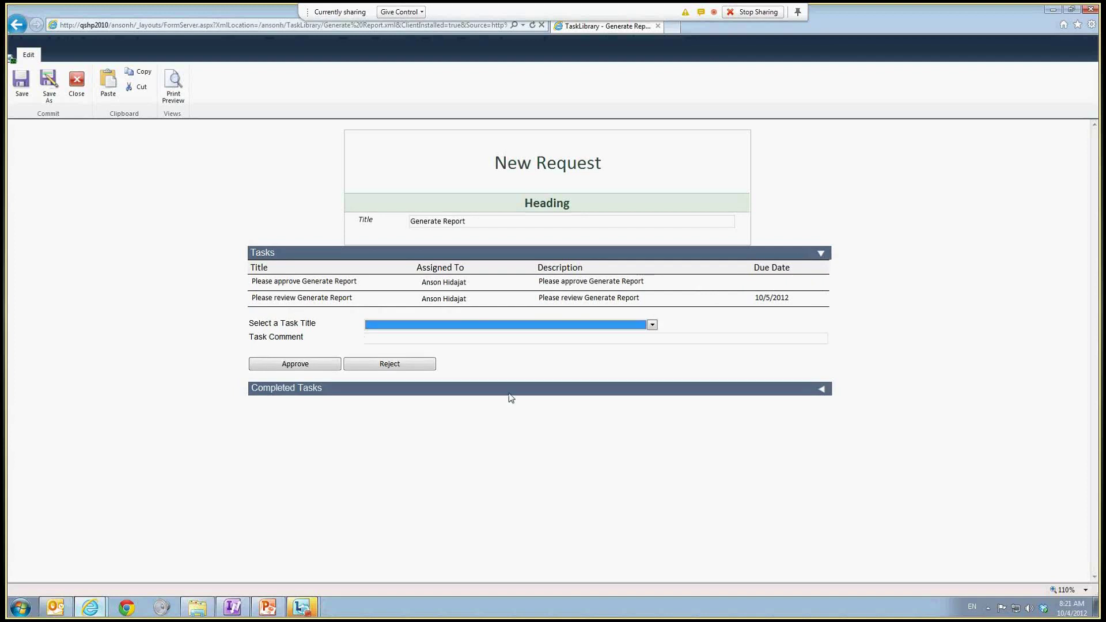
# - Expand and collapse the Completed Tasks and Tasks sections to inspect them, leaving only Tasks expanded
pyautogui.click(821, 390)
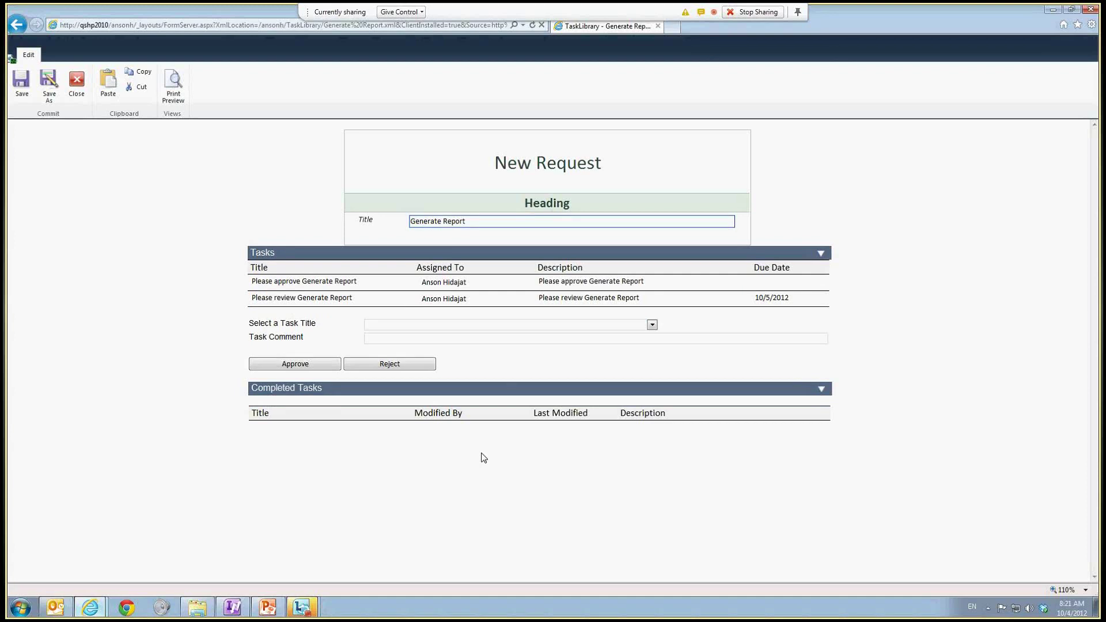
pyautogui.click(822, 390)
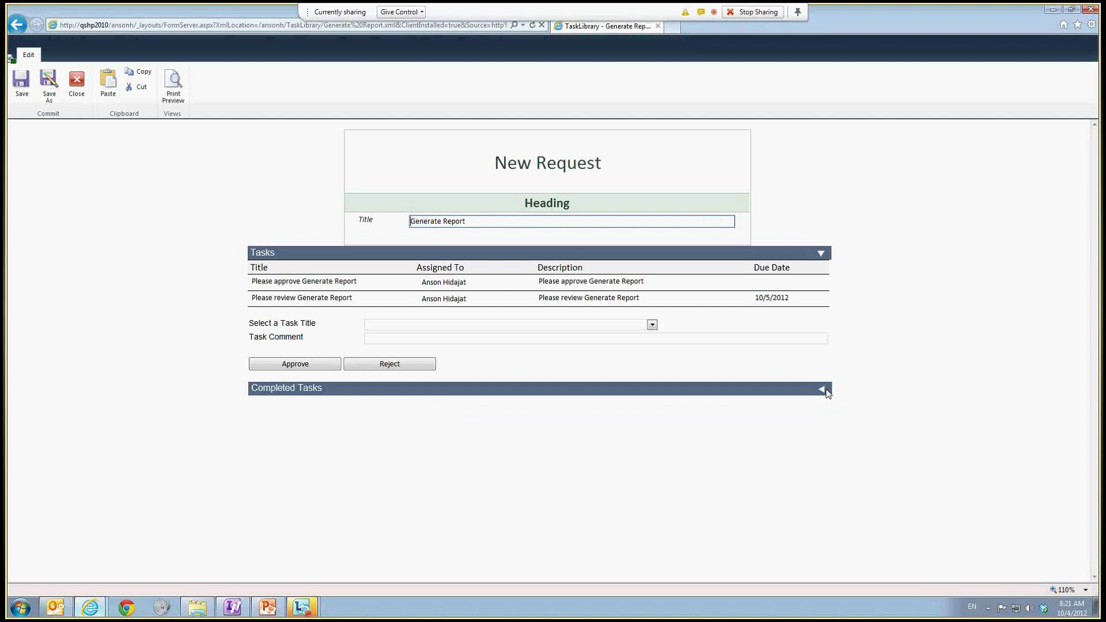
pyautogui.click(822, 390)
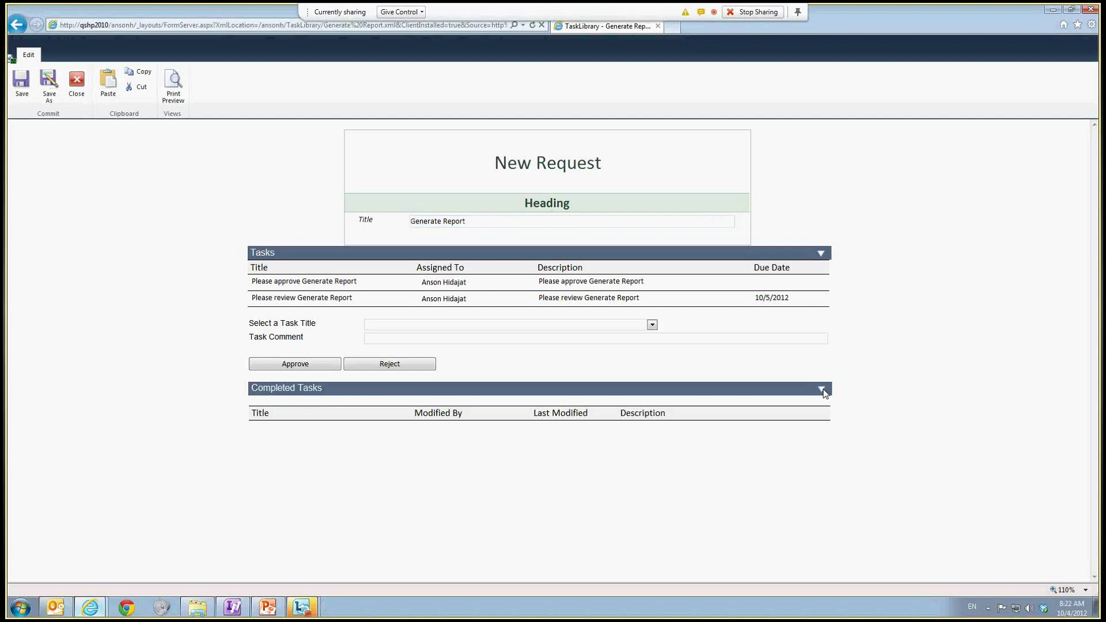
pyautogui.click(822, 390)
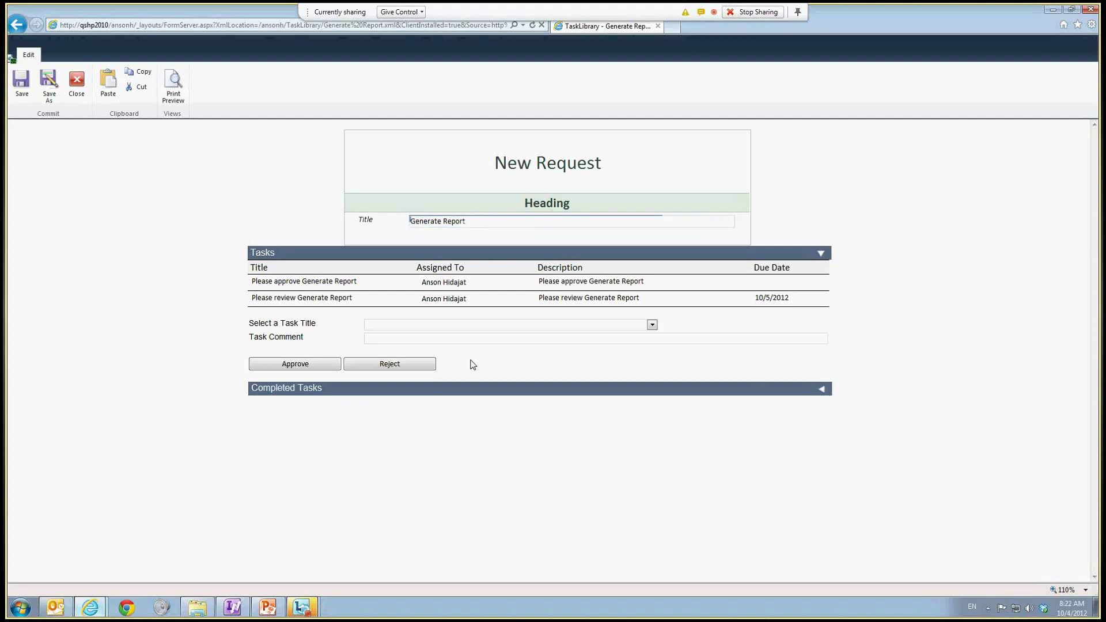
pyautogui.click(821, 254)
pyautogui.click(822, 254)
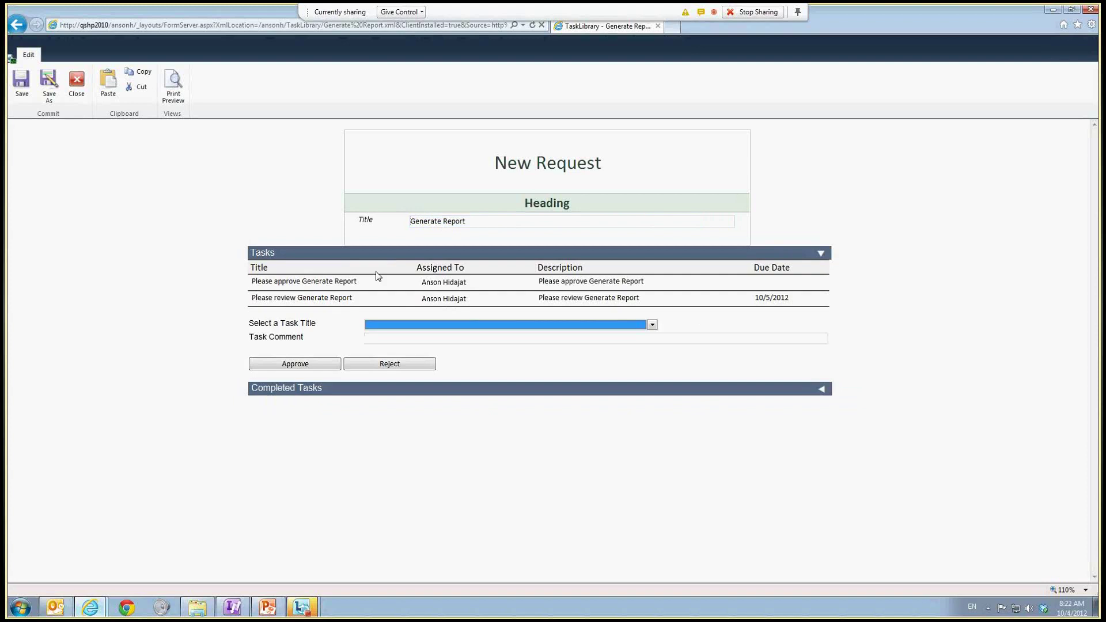
pyautogui.click(822, 255)
pyautogui.click(820, 253)
# - Review which tasks Select a Task Title offers in the form, without choosing one
pyautogui.click(282, 323)
pyautogui.click(413, 325)
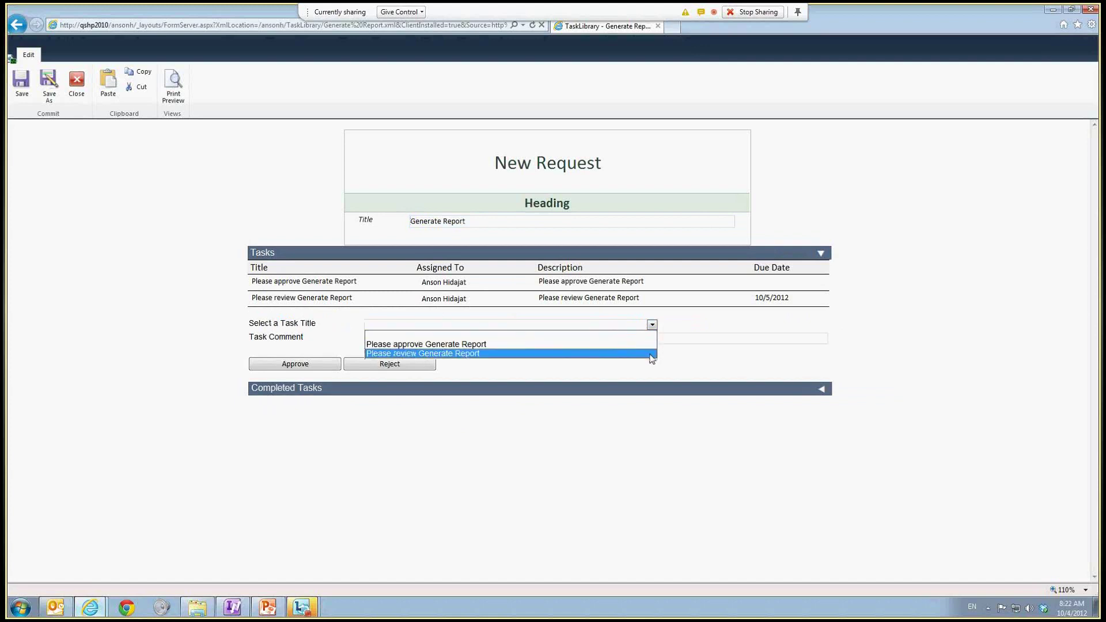
pyautogui.click(725, 338)
pyautogui.click(99, 495)
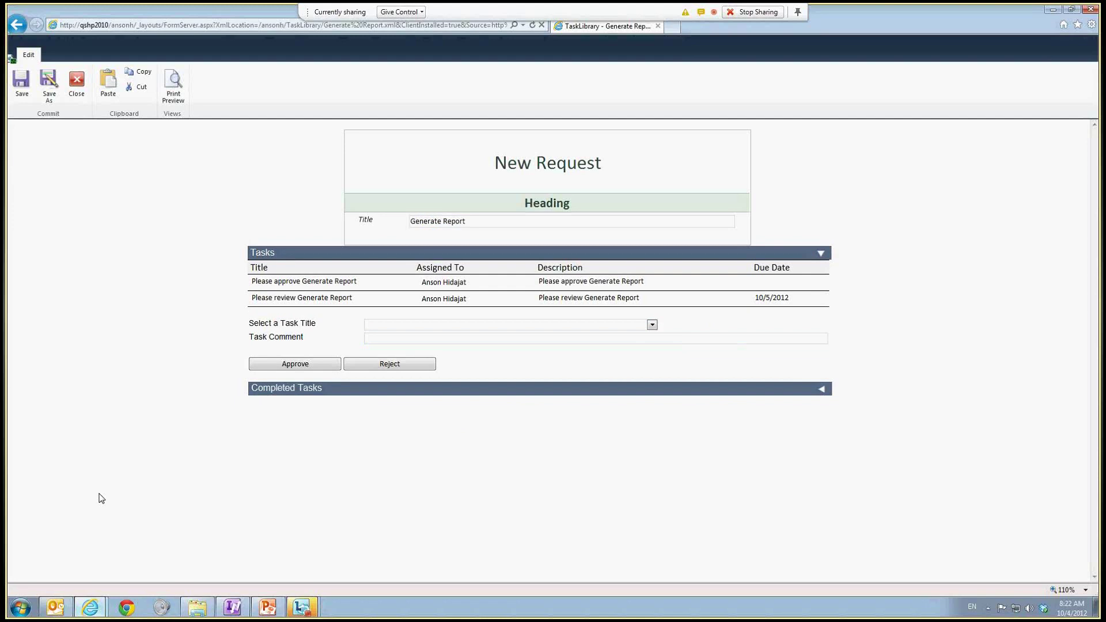
# - Switch to the InPrivate Internet Explorer window, open the Generate Report form there and expand its Tasks section
pyautogui.moveTo(82, 610)
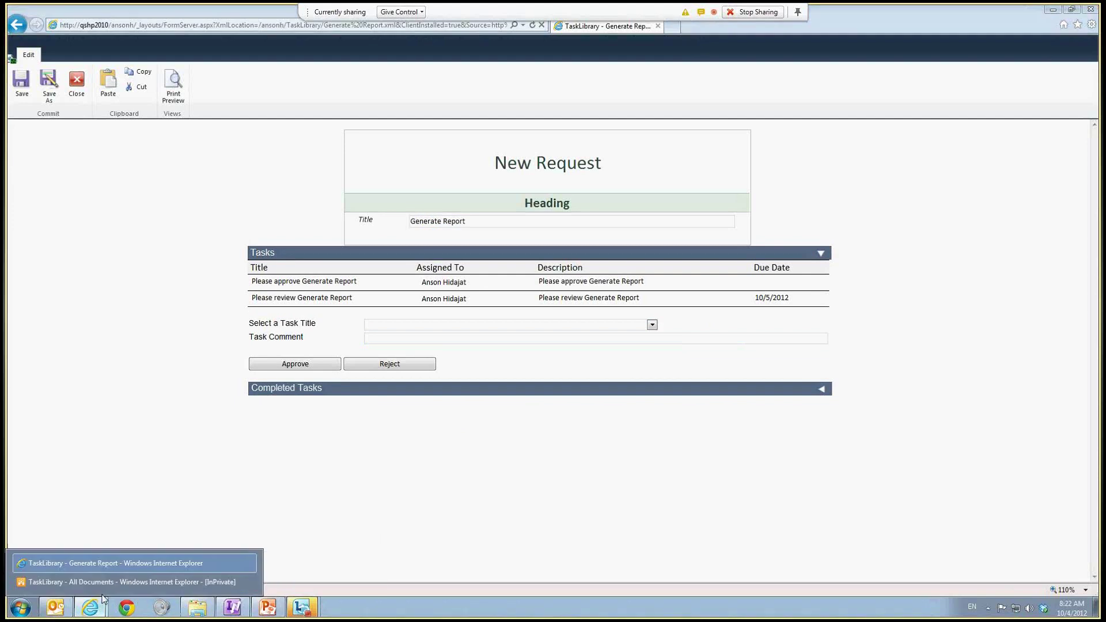
pyautogui.click(107, 585)
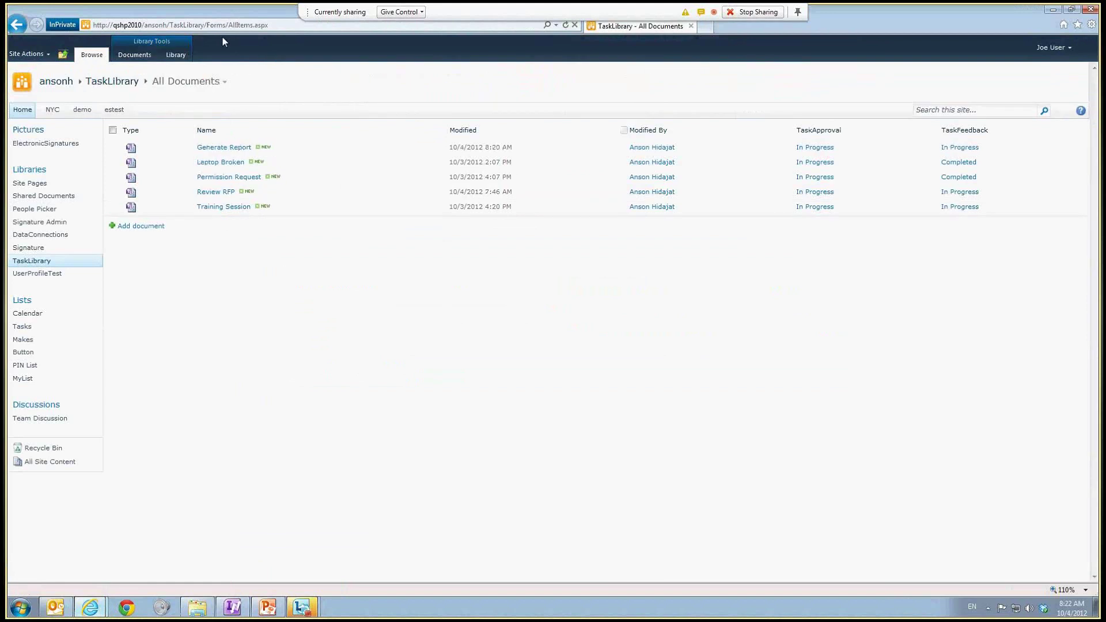
pyautogui.click(235, 147)
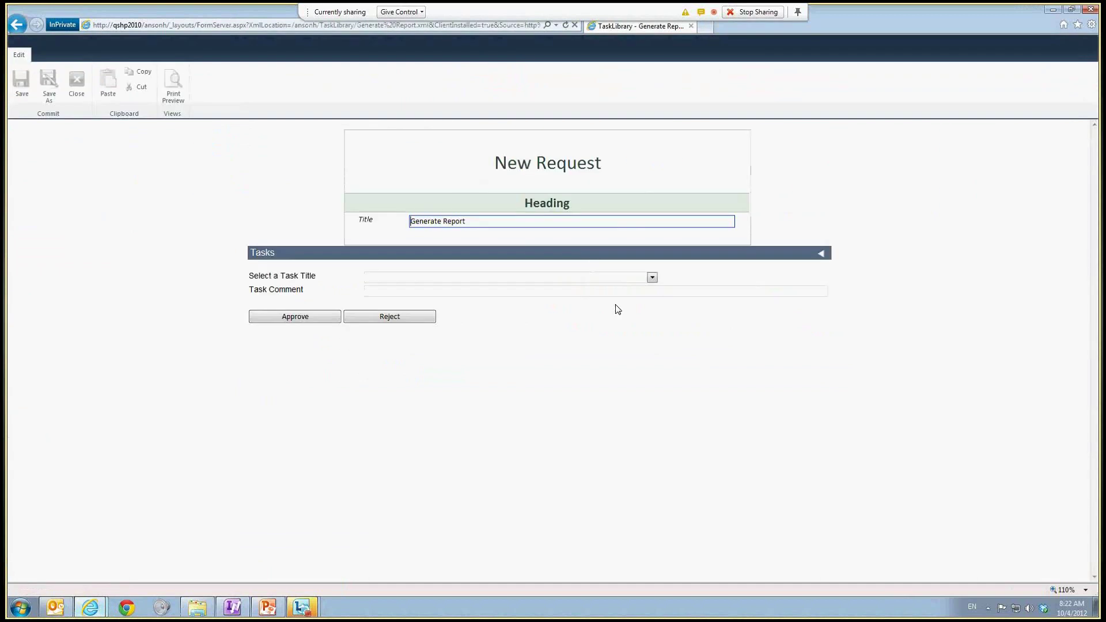
pyautogui.click(822, 254)
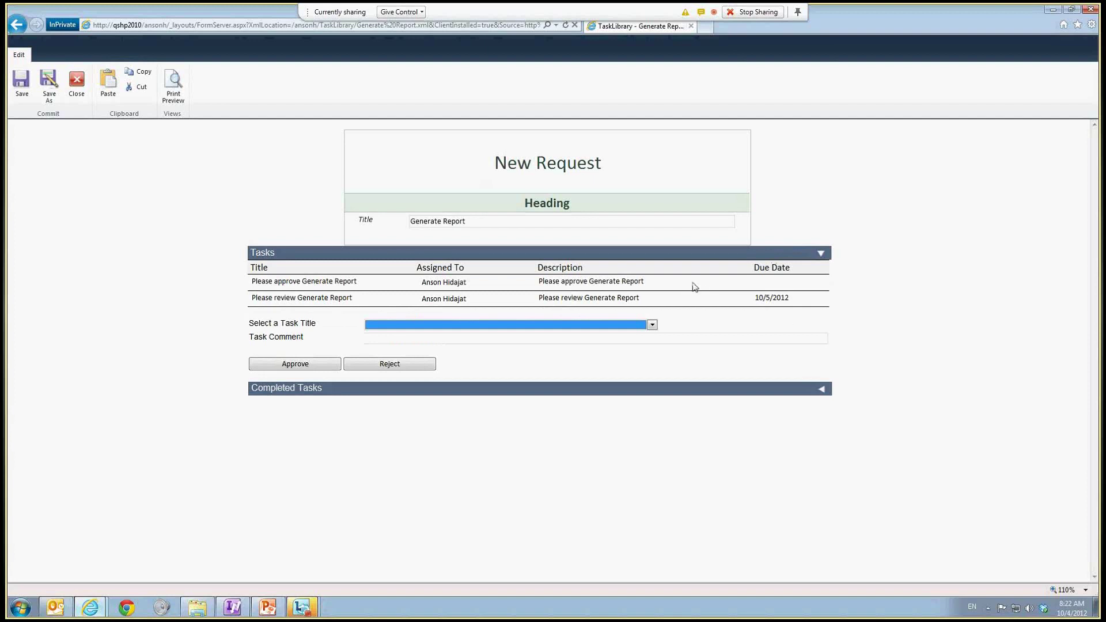
# - Inspect the available task titles, the assignees and the due date as the other user sees them in the form
pyautogui.click(652, 324)
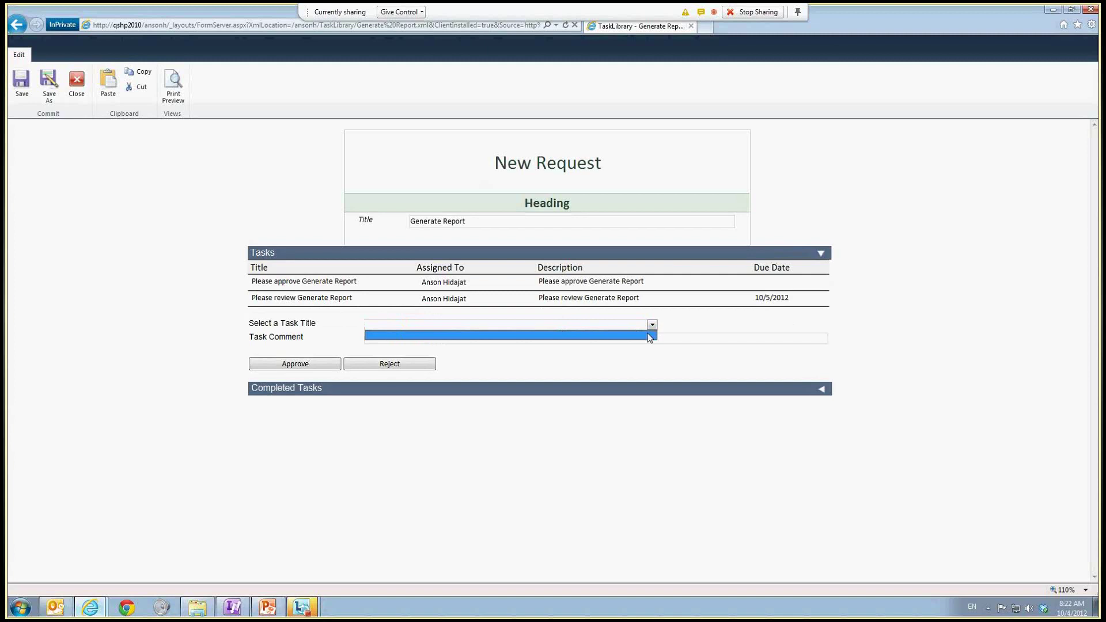
pyautogui.click(650, 338)
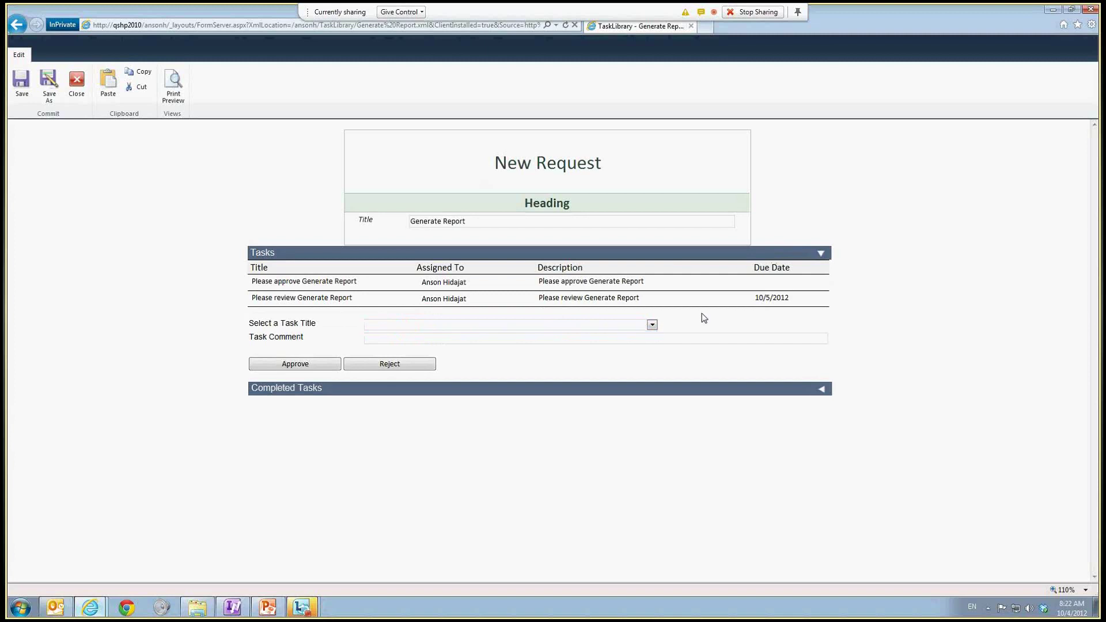
pyautogui.click(443, 298)
pyautogui.click(428, 282)
pyautogui.click(416, 326)
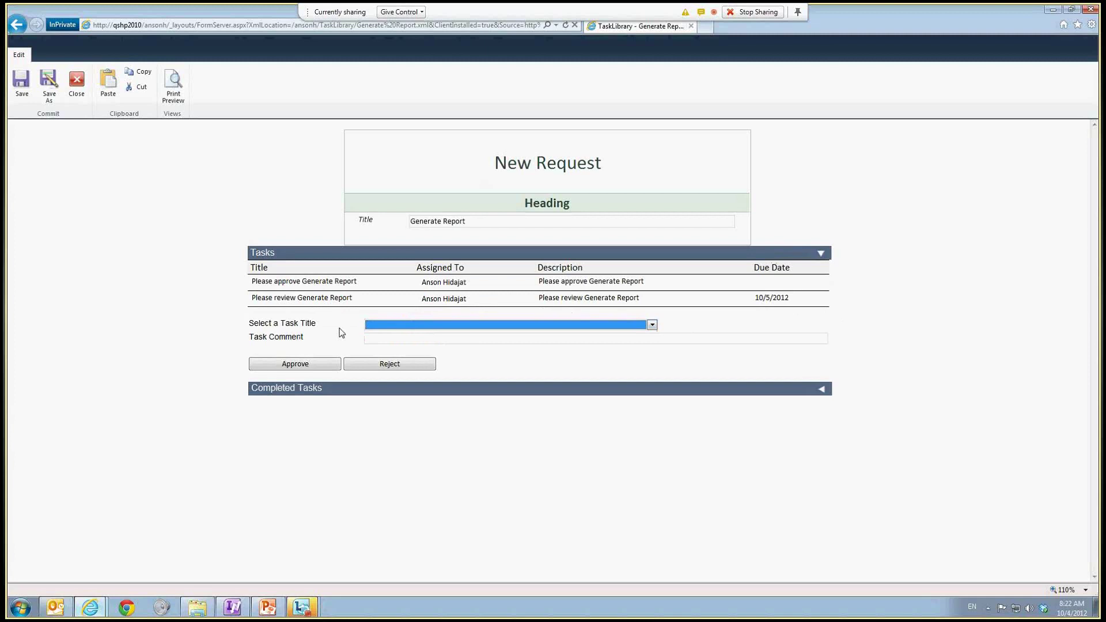
pyautogui.click(459, 326)
pyautogui.click(474, 337)
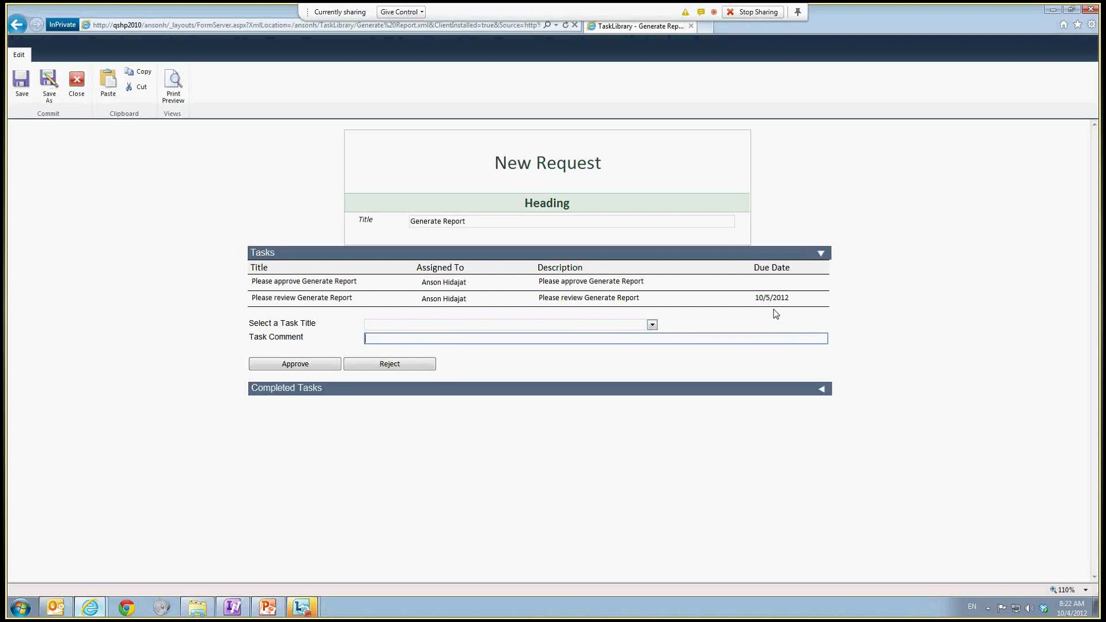
pyautogui.moveTo(810, 302); pyautogui.dragTo(708, 295)
pyautogui.click(761, 297)
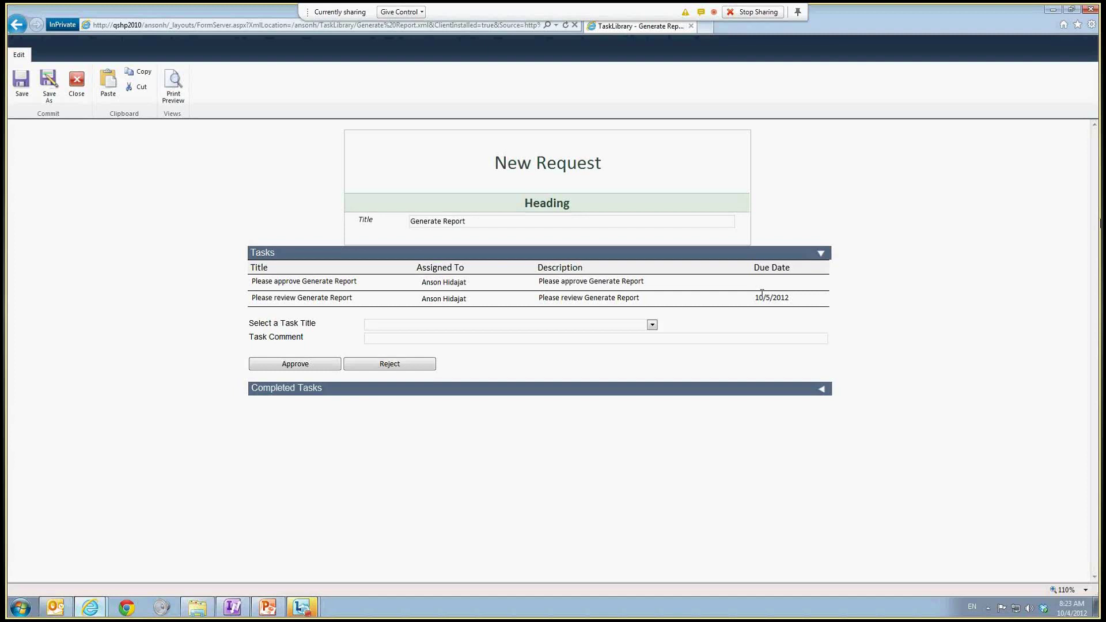
# - In the regular browser window, approve the task Please review Generate Report with the comment "Report has been reviewed and is approved"
pyautogui.click(1051, 12)
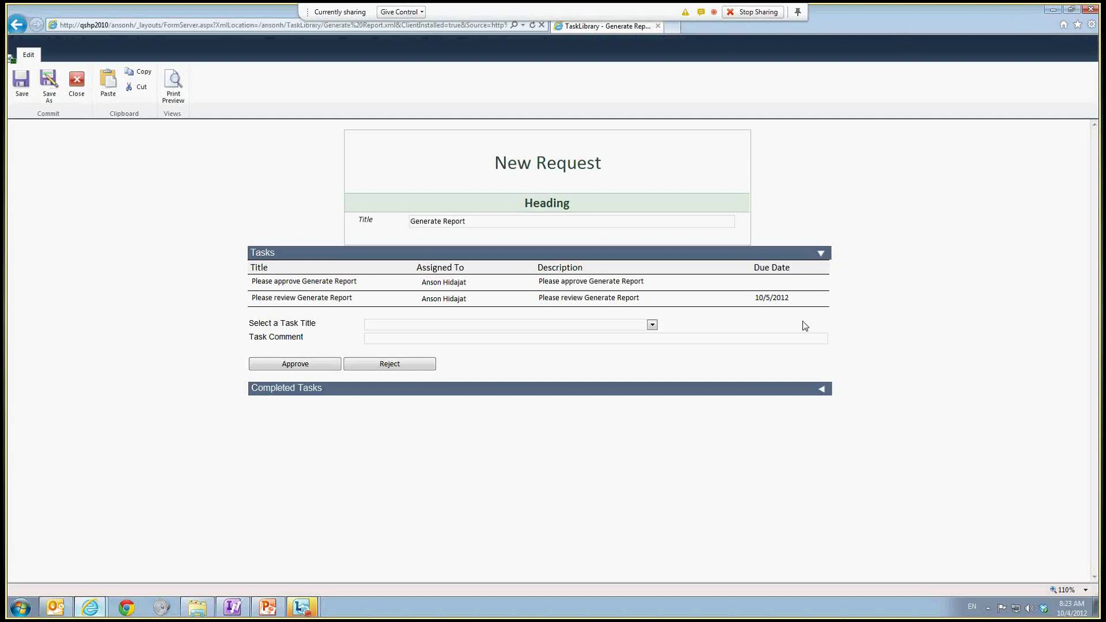
pyautogui.click(652, 326)
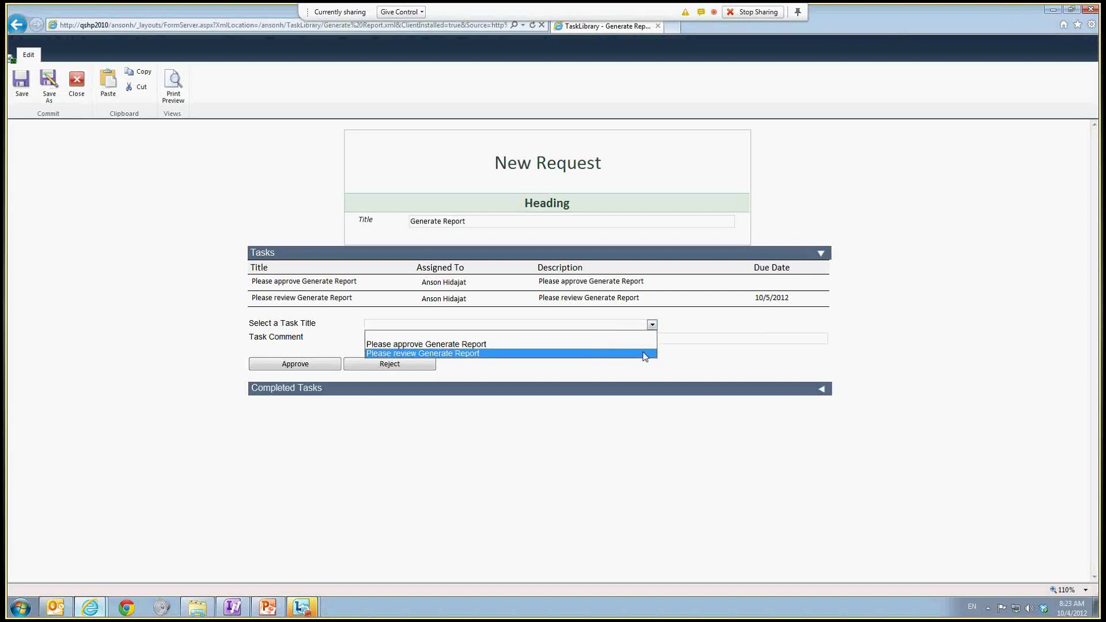
pyautogui.click(645, 354)
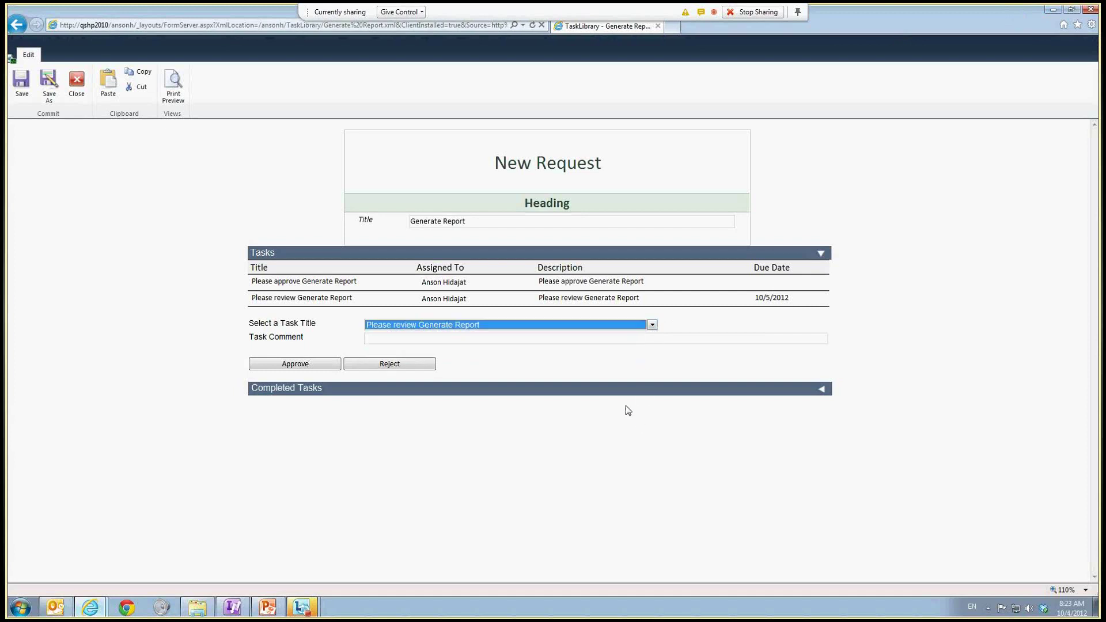
pyautogui.click(591, 338)
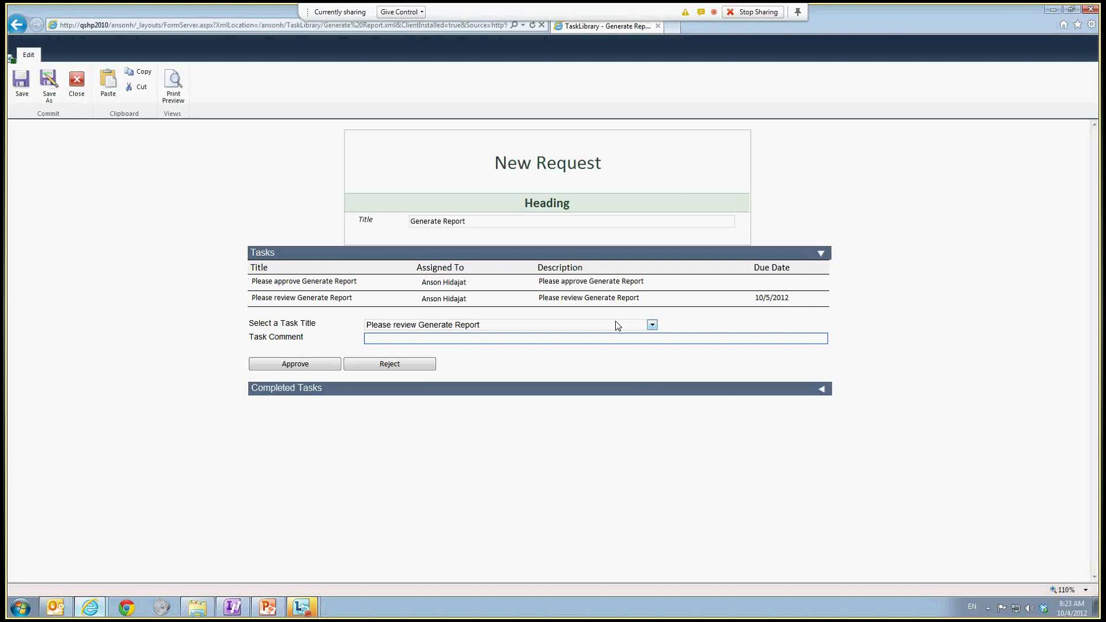
pyautogui.write('Report has been reviewed and is approved')
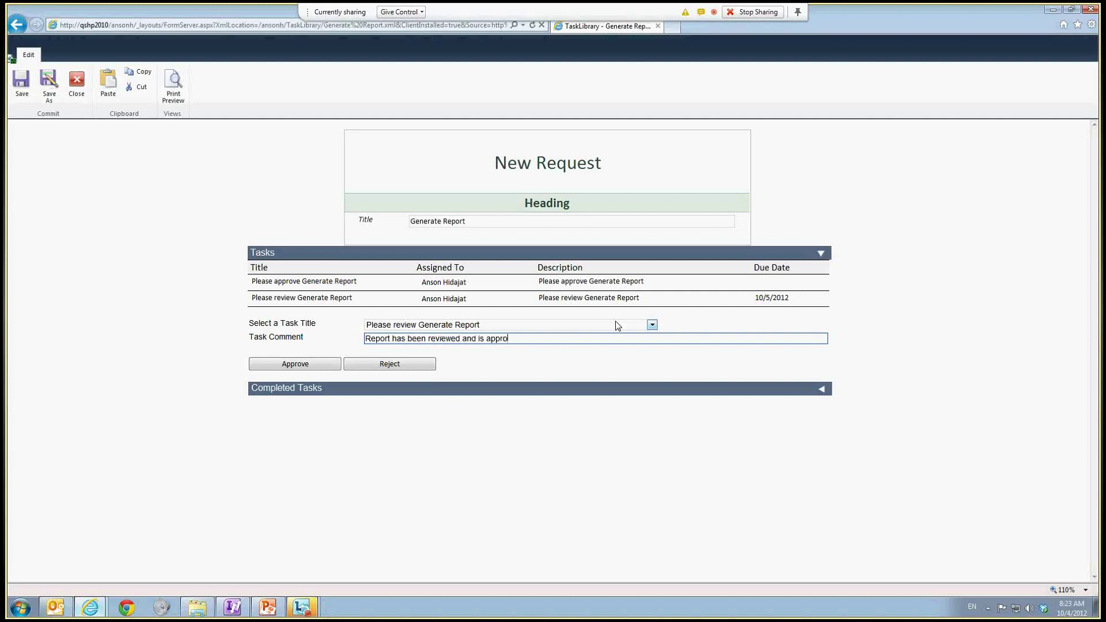
pyautogui.click(304, 370)
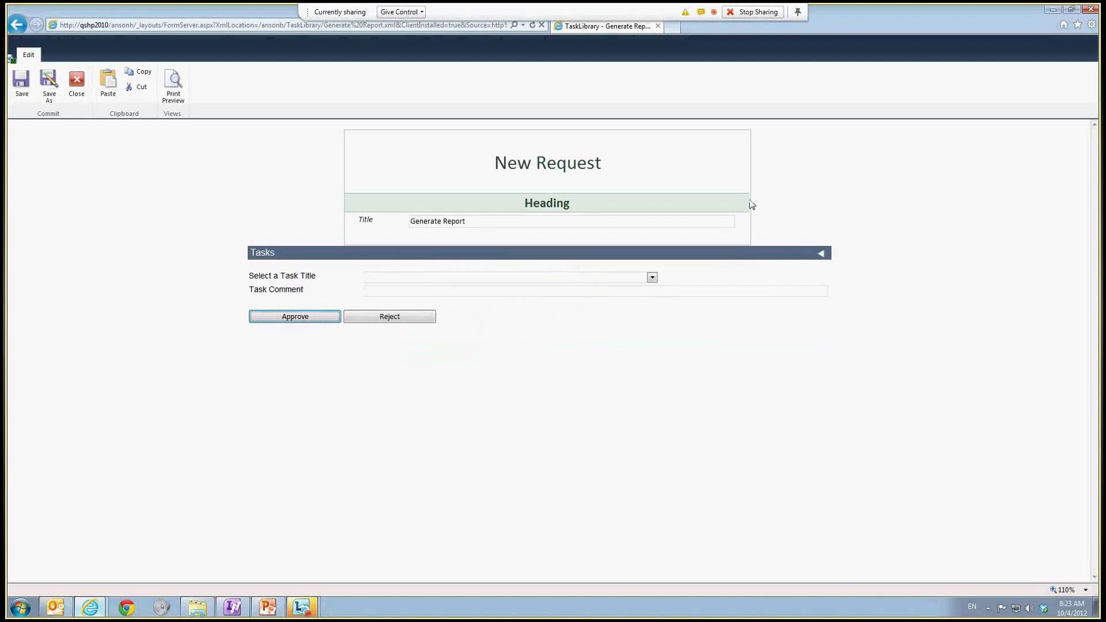
# - Expand the Tasks and Completed Tasks sections of the Generate Report form and check the reviewed task's details and comment
pyautogui.click(822, 256)
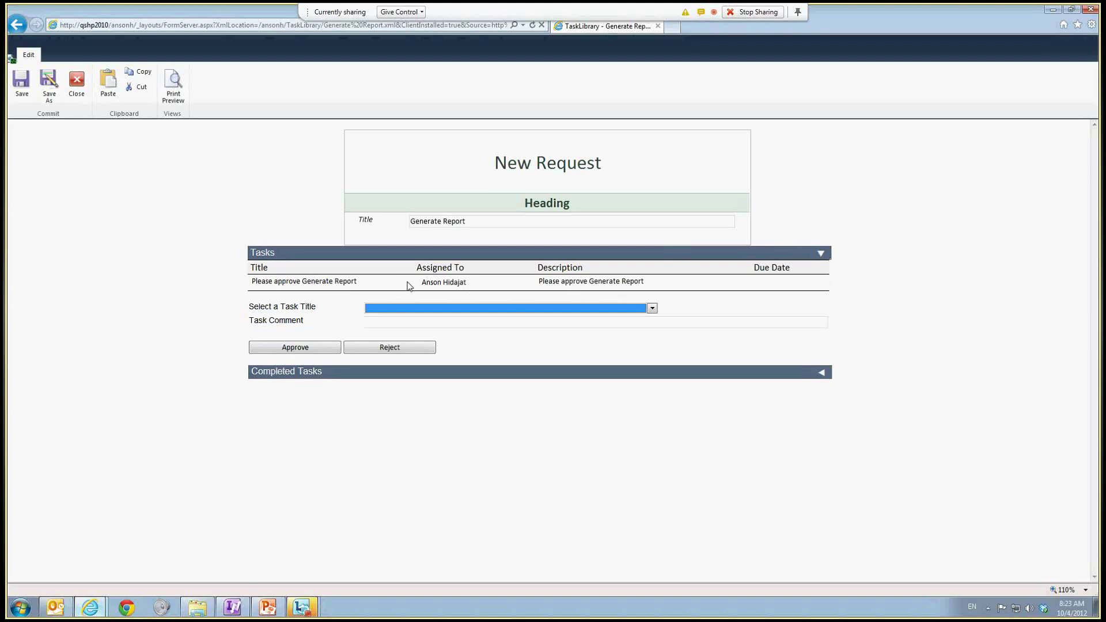
pyautogui.click(828, 379)
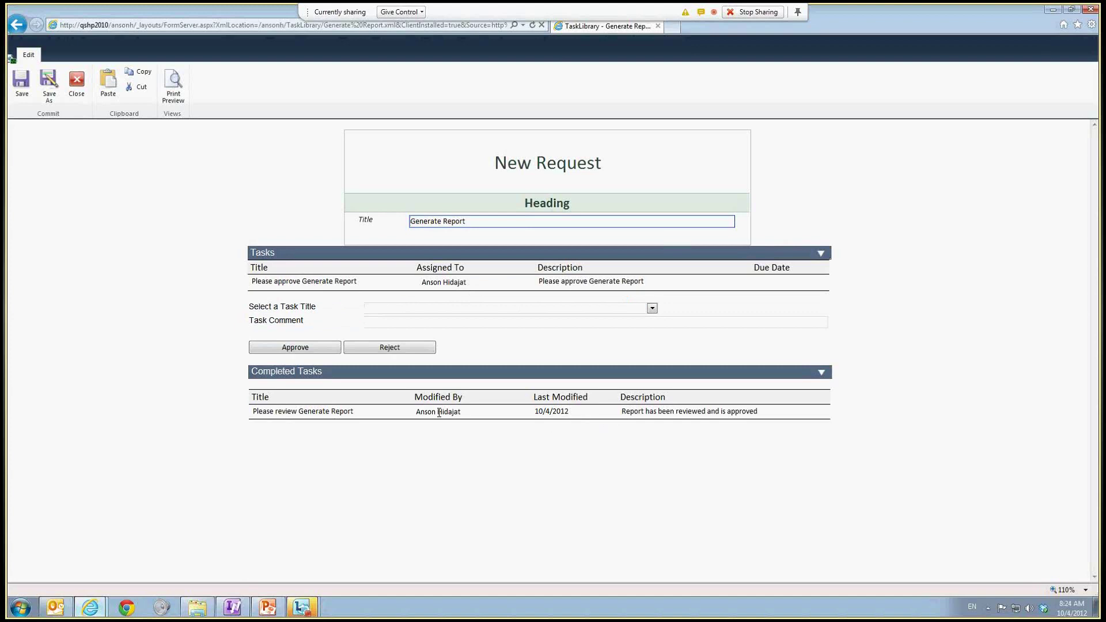
pyautogui.moveTo(620, 416)
pyautogui.mouseDown()
pyautogui.moveTo(804, 417)
pyautogui.moveTo(634, 416)
pyautogui.mouseUp()
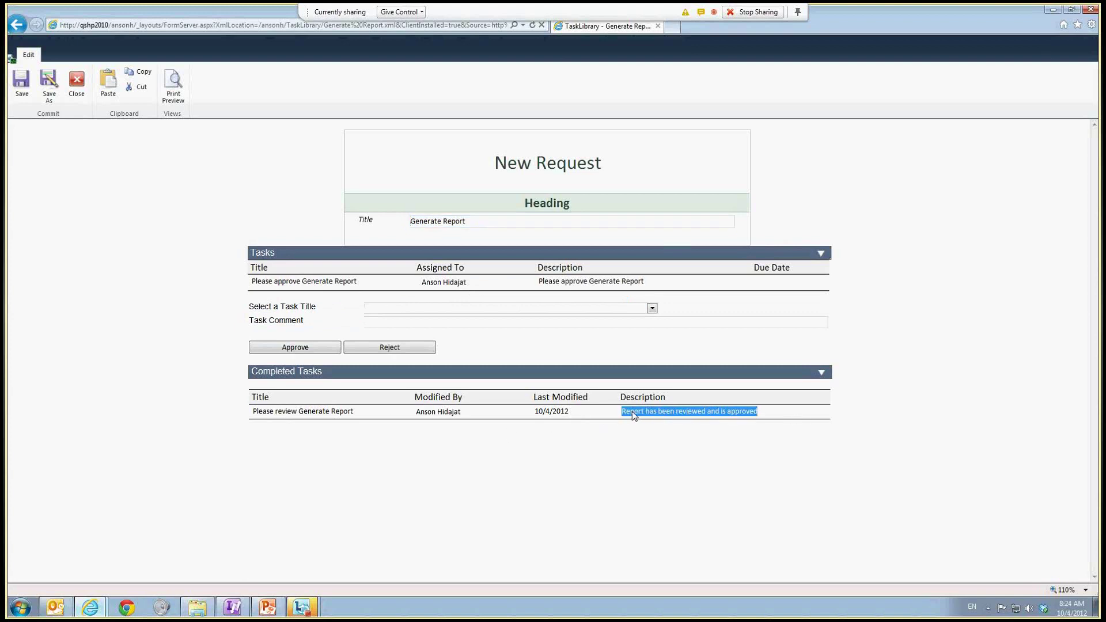
pyautogui.click(759, 452)
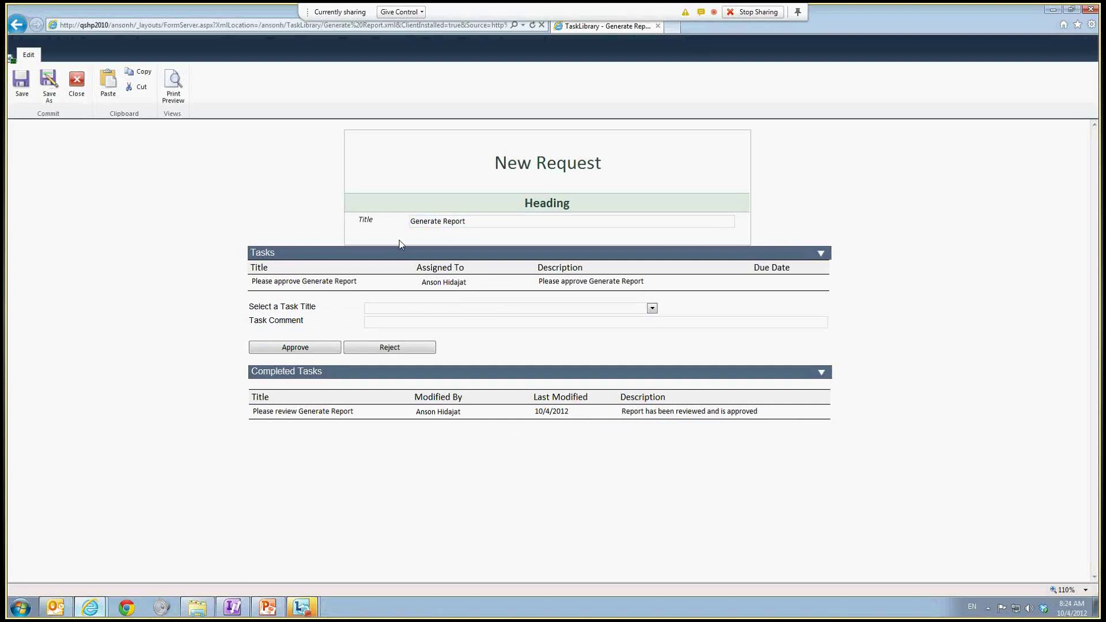
# - Close the Generate Report form without saving and open the site's Tasks list
pyautogui.click(78, 97)
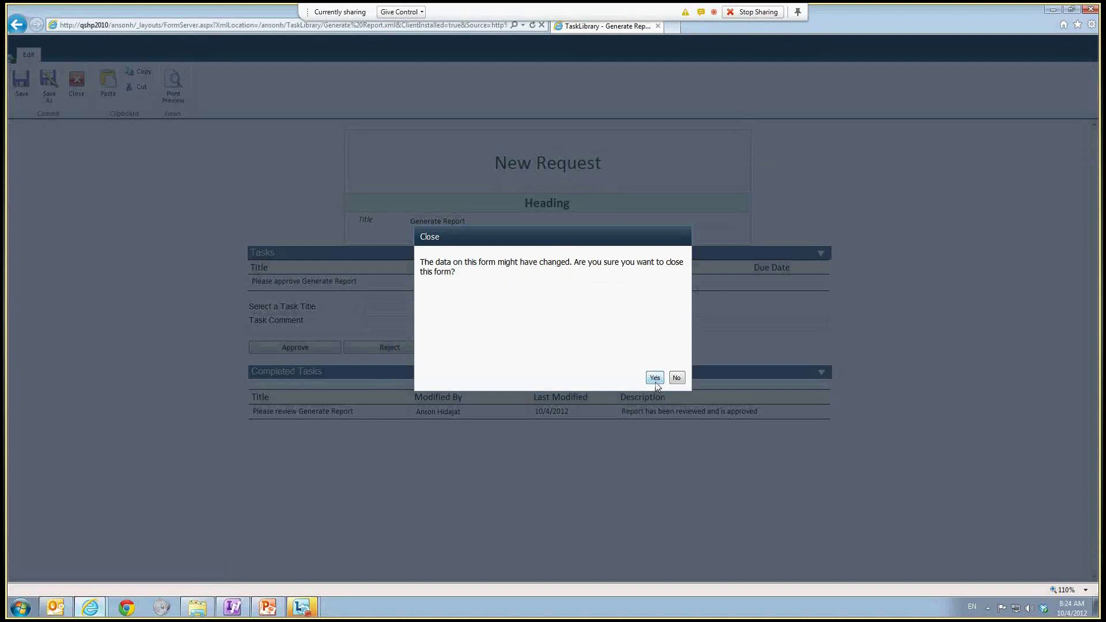
pyautogui.click(655, 378)
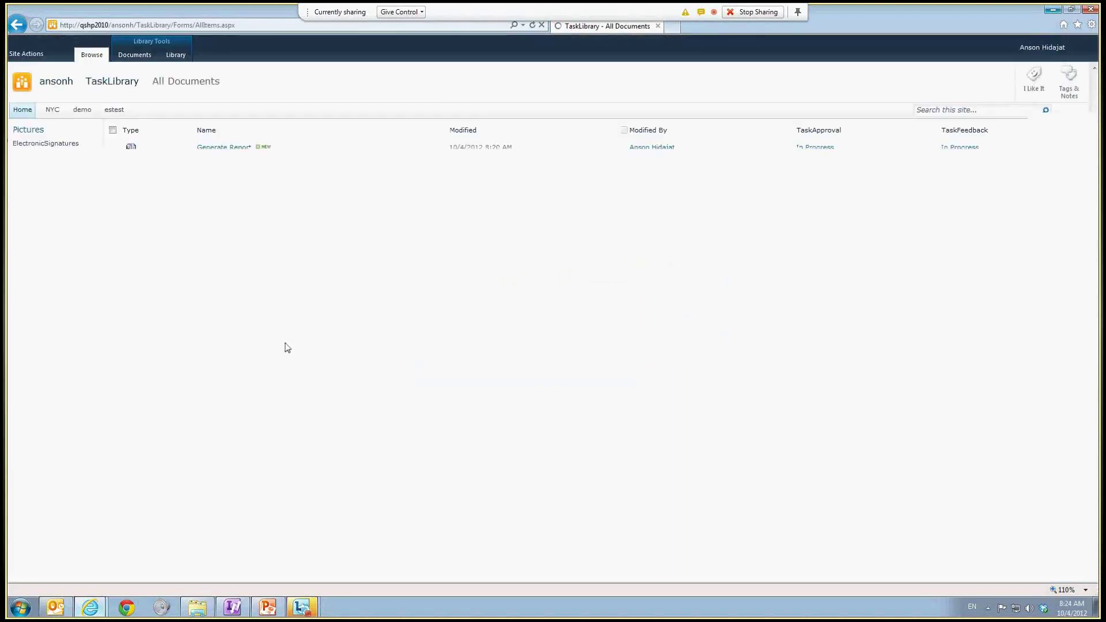
pyautogui.click(22, 326)
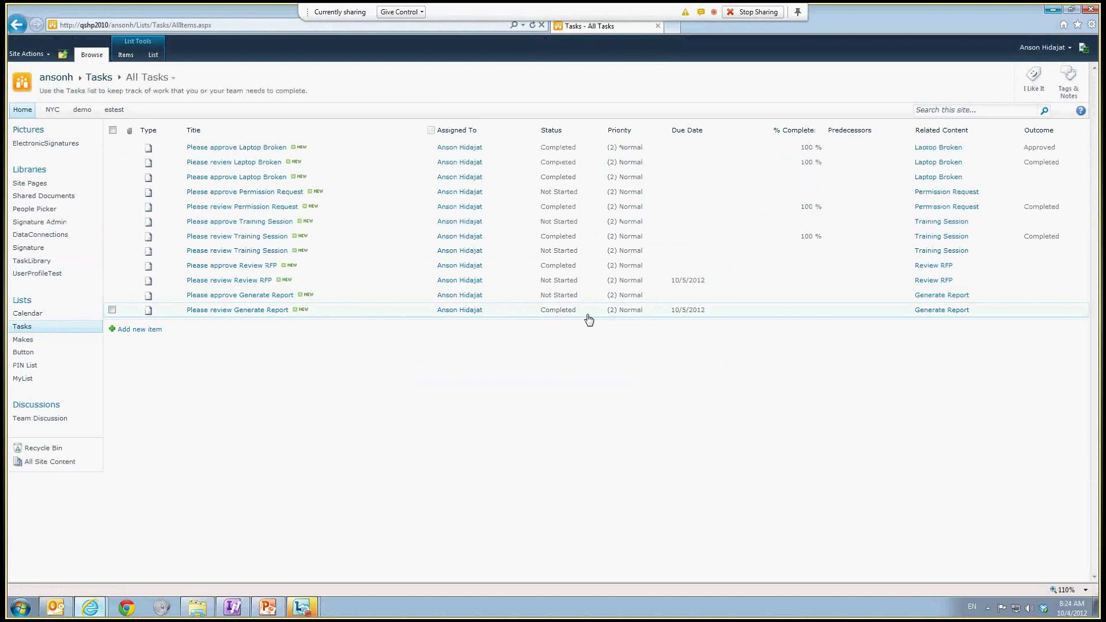
# - Inspect the status, due date and comments of the workflow task Please review Generate Report, and close its details
pyautogui.click(254, 307)
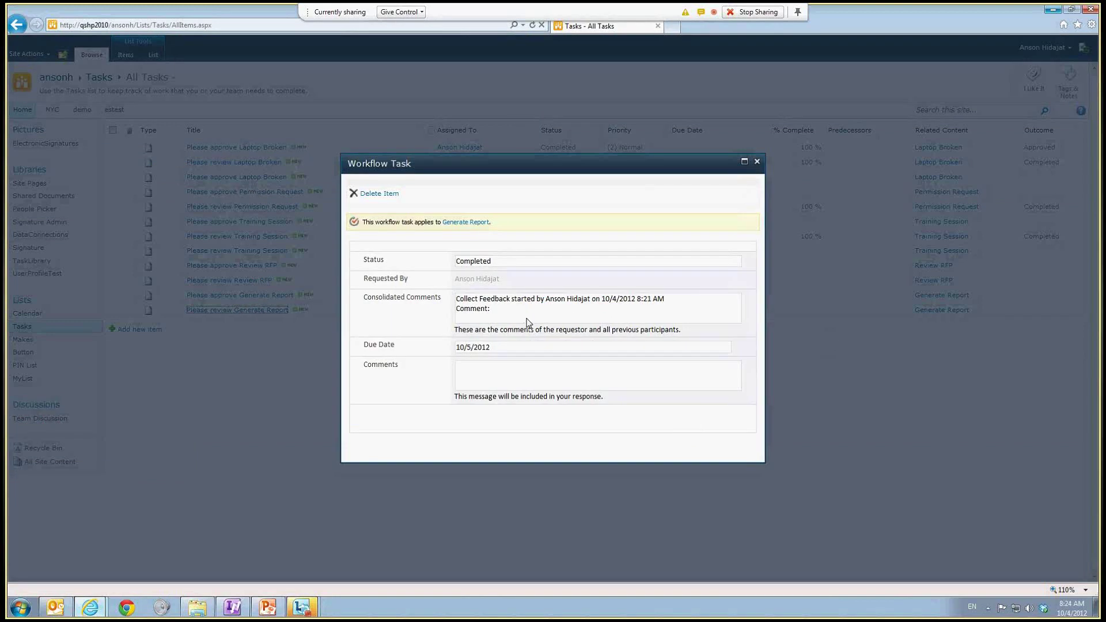
pyautogui.click(508, 371)
pyautogui.click(757, 162)
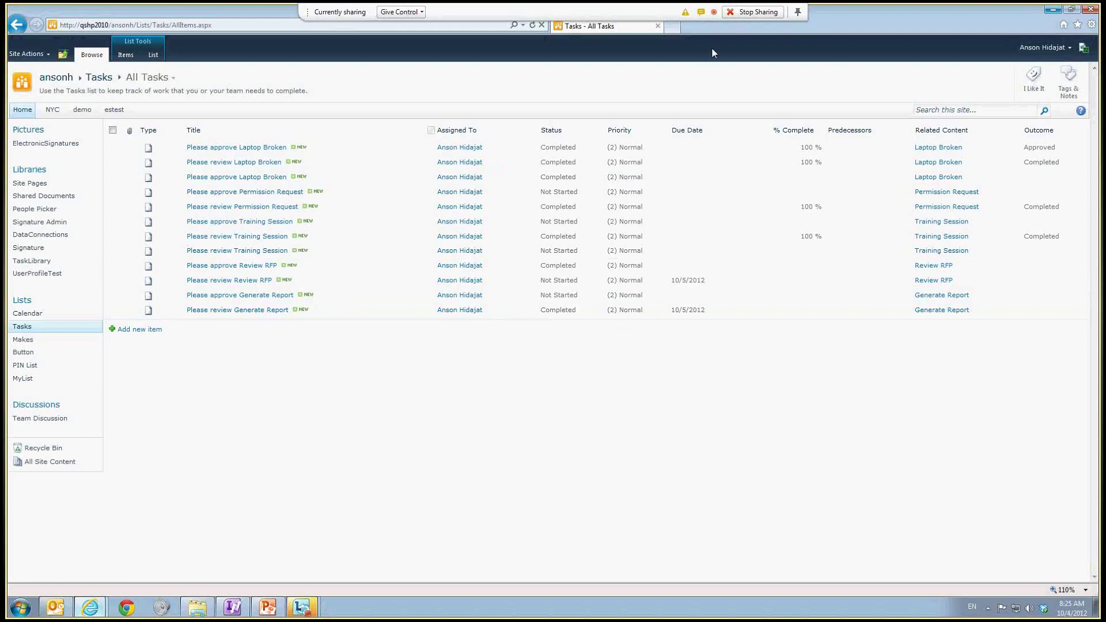
# - Switch to the PowerPoint presentation and start the slide show from the Demo Walkthrough slide
pyautogui.click(268, 607)
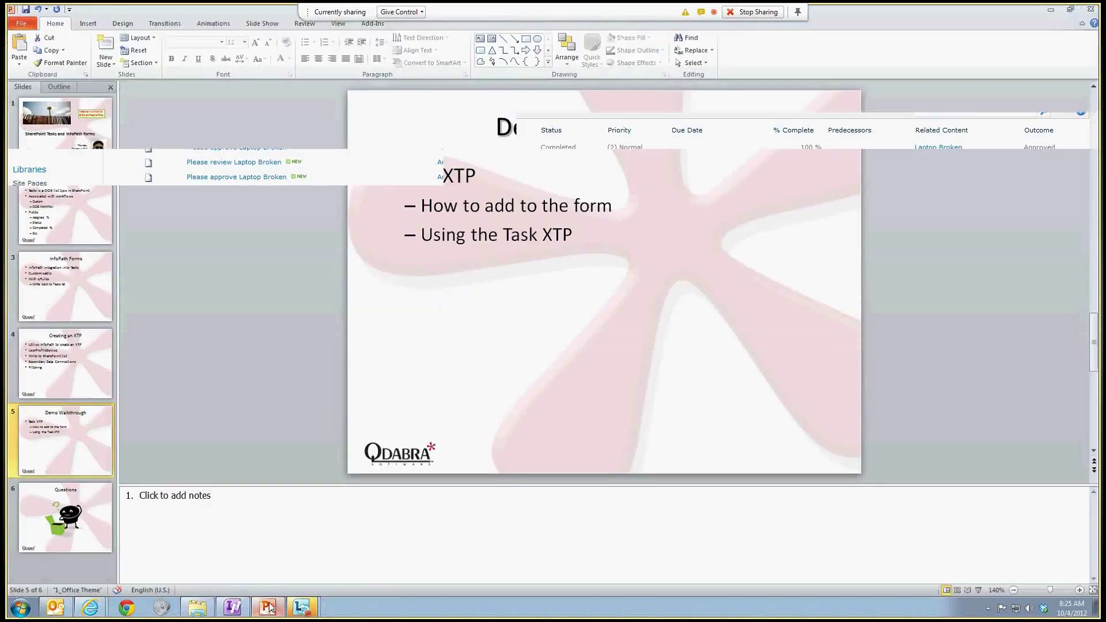
pyautogui.hotkey('shift', 'F5')
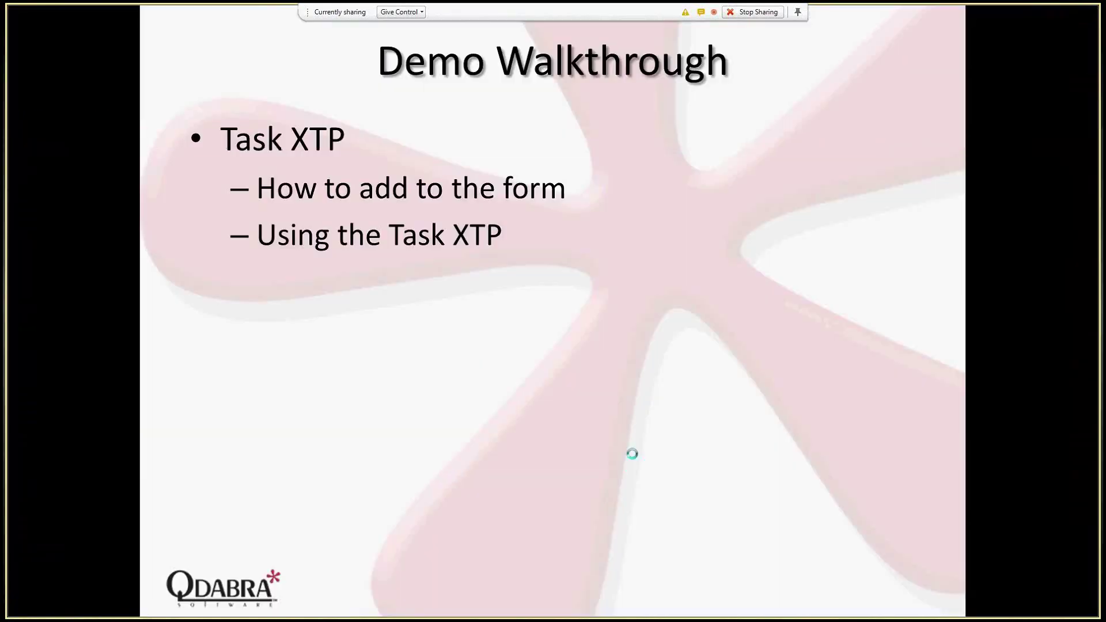